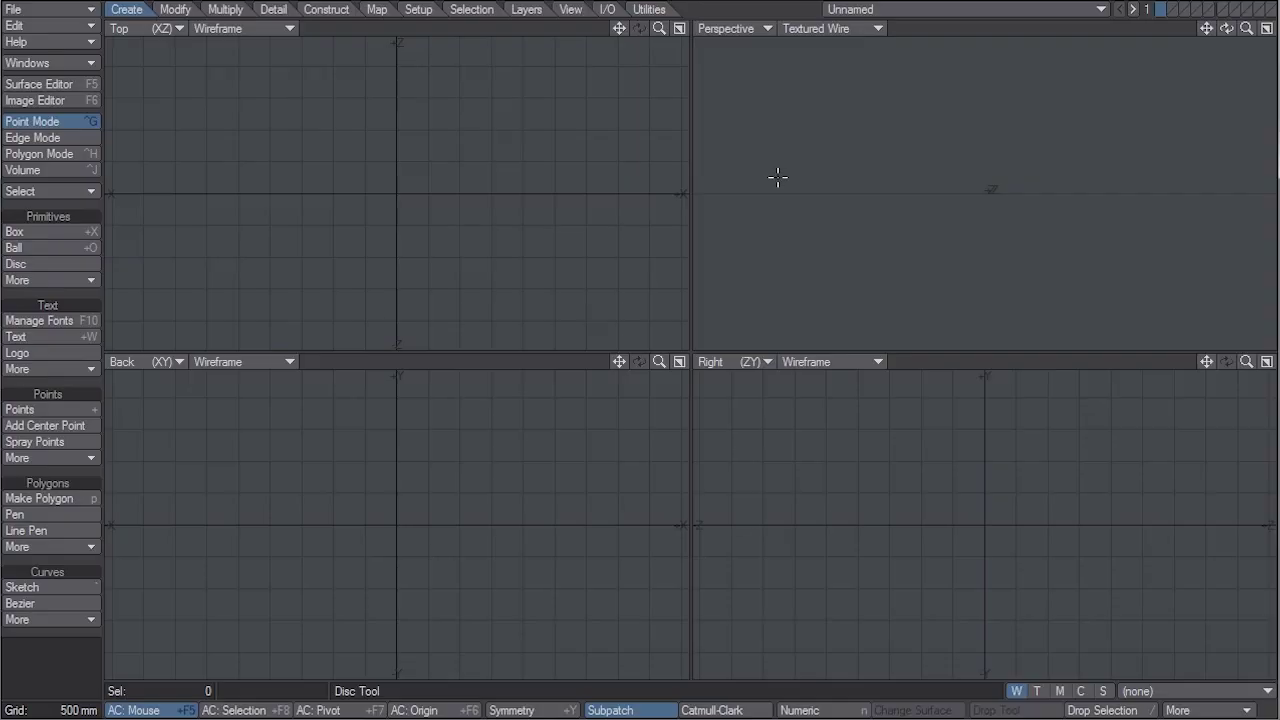
# Step: Draw a ball with an equal radius of about 1.55 m on all axes
pyautogui.hotkey('shift', 'o')
pyautogui.keyDown('ctrl'); pyautogui.moveTo(368, 175); pyautogui.dragTo(461, 275); pyautogui.keyUp('ctrl')
pyautogui.keyDown('ctrl'); pyautogui.moveTo(385, 464); pyautogui.dragTo(380, 428); pyautogui.keyUp('ctrl')
# Step: Make the ball tessellated with 2 segments and center it at the origin
pyautogui.press('n')
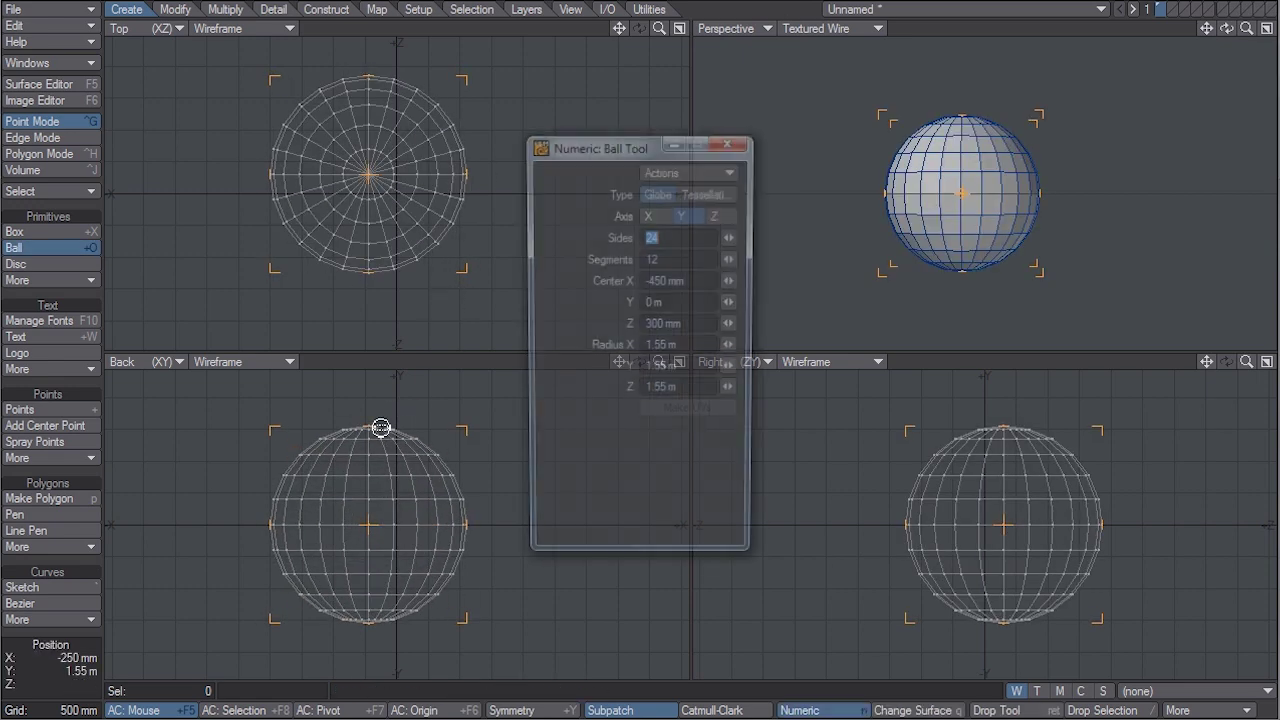
pyautogui.click(710, 192)
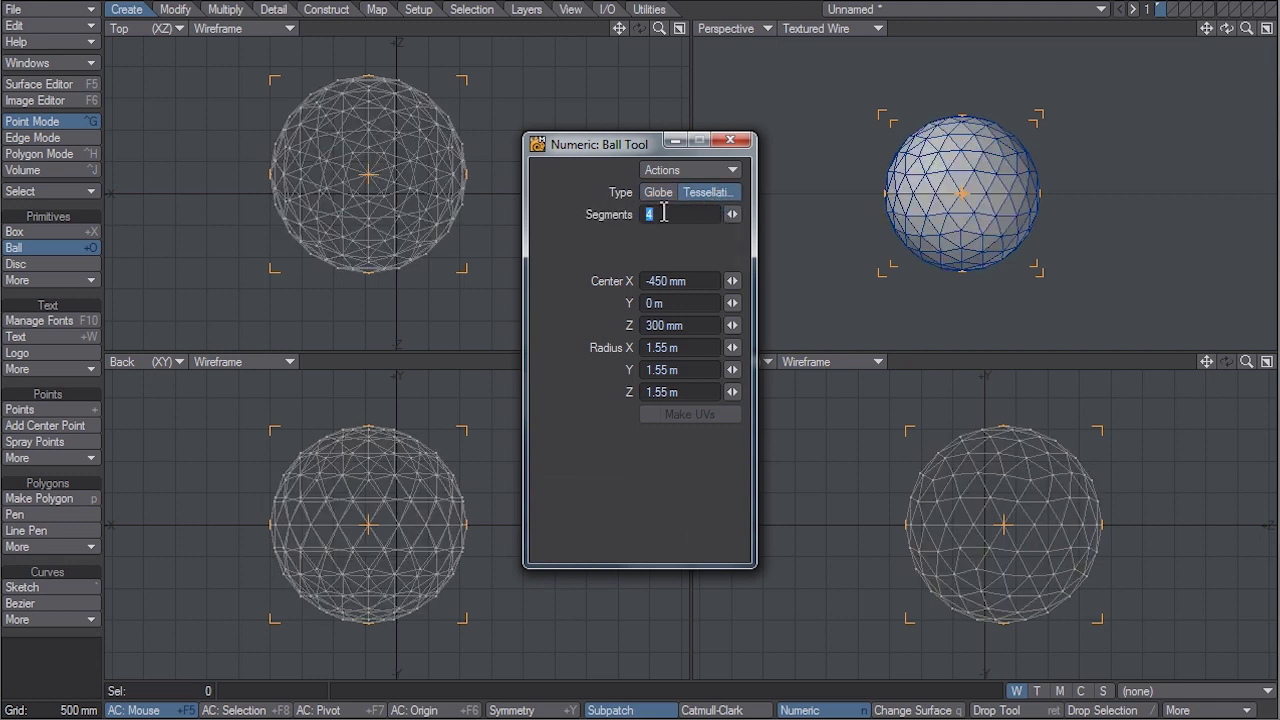
pyautogui.press('Return')
pyautogui.click(730, 141)
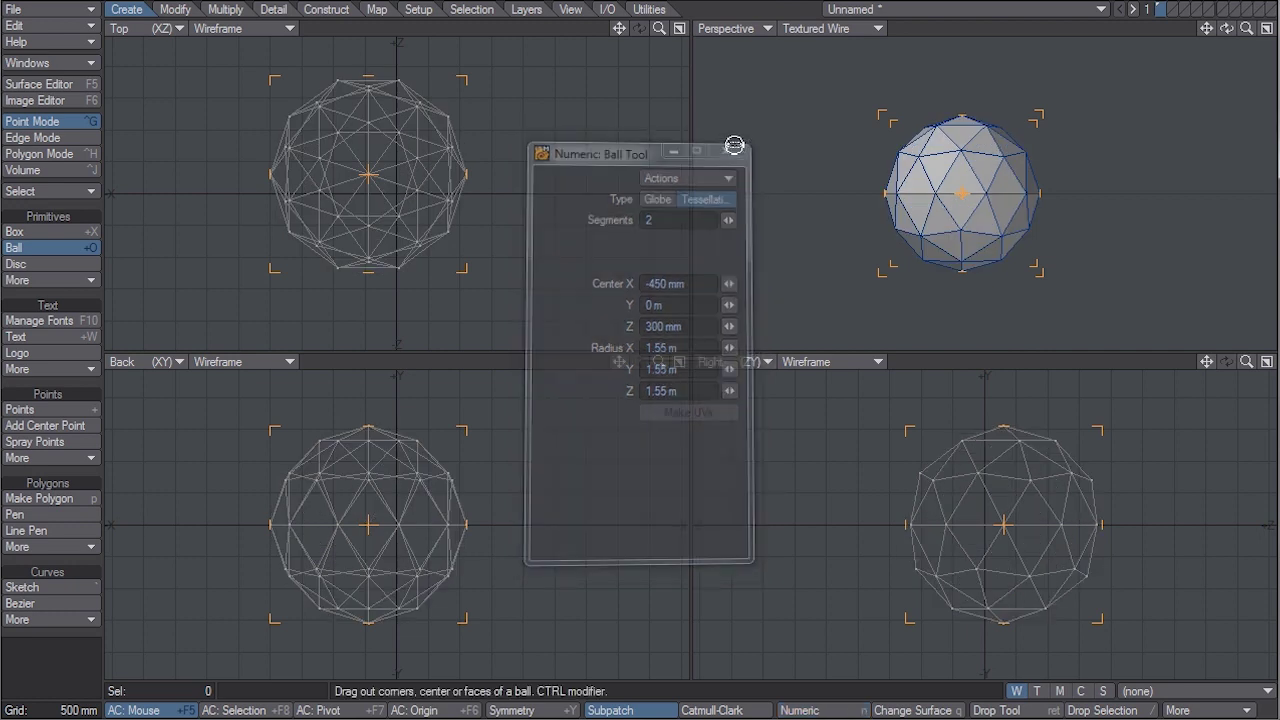
pyautogui.press('space')
pyautogui.press('F2')
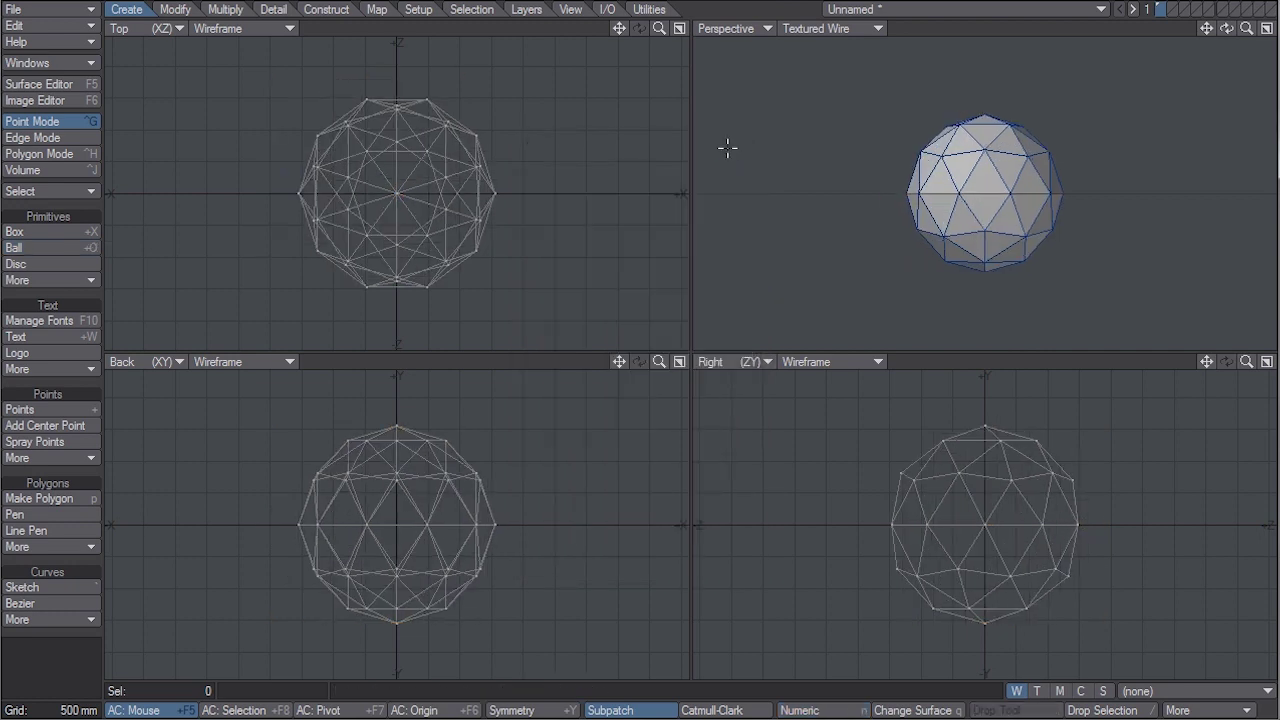
pyautogui.press('space')
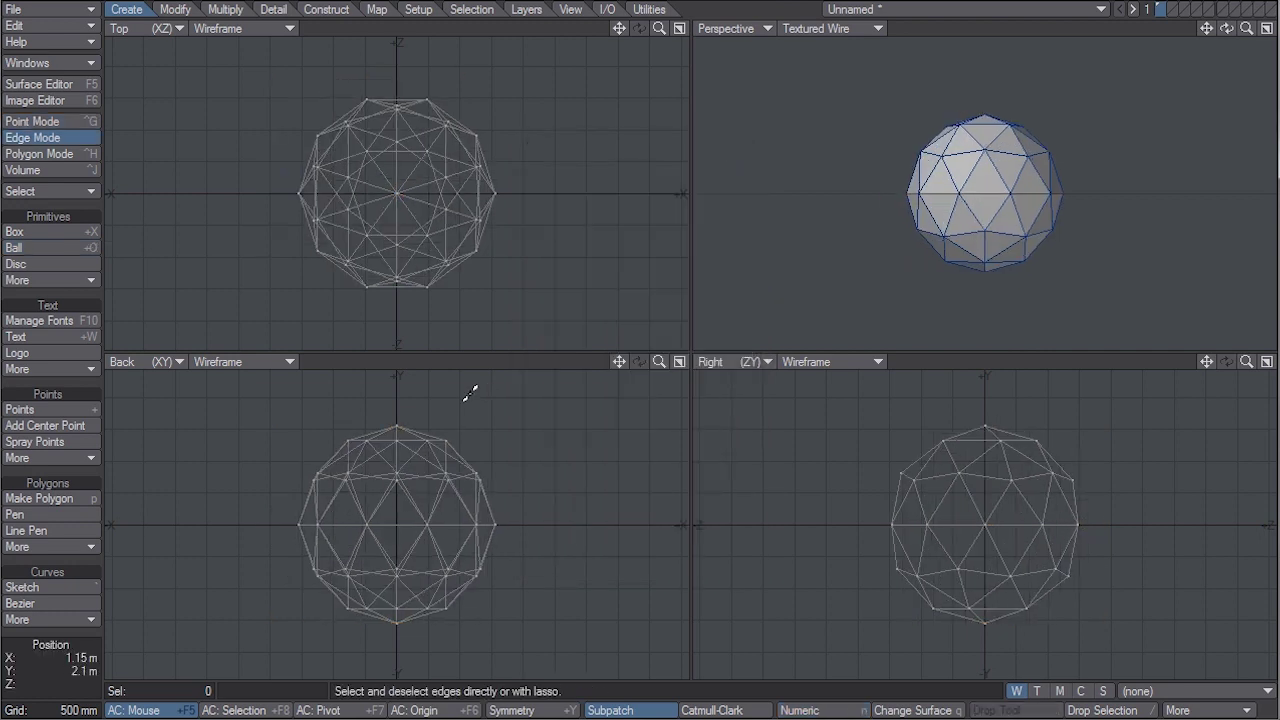
pyautogui.press('space')
pyautogui.press('space')
pyautogui.press('space')
pyautogui.press('space')
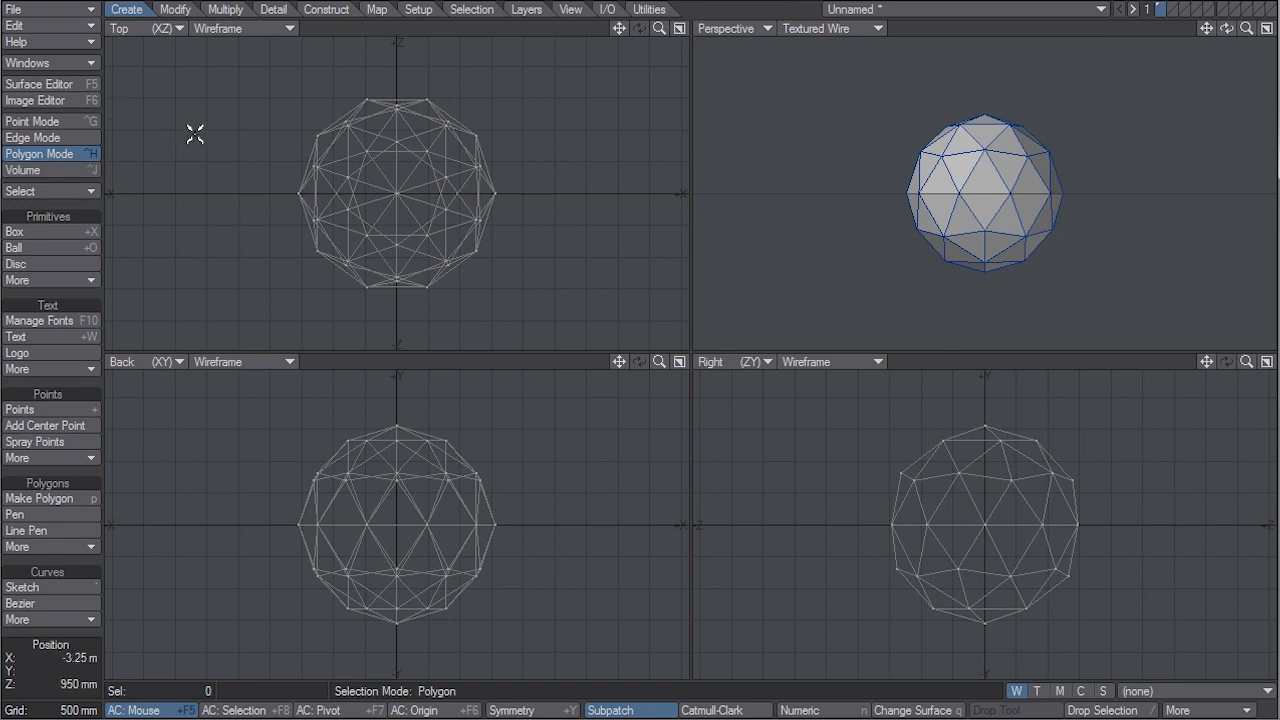
pyautogui.press('space')
pyautogui.press('space')
pyautogui.press('space')
pyautogui.press('space')
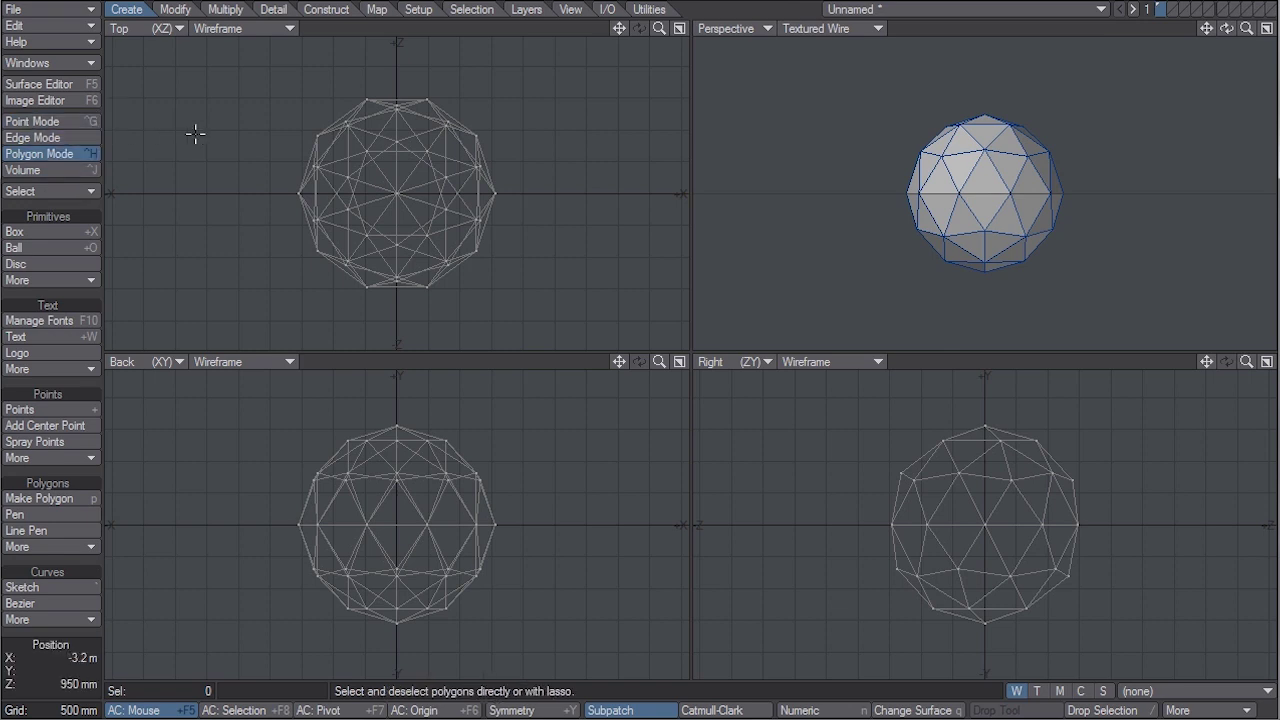
pyautogui.press('space')
pyautogui.press('space')
pyautogui.press('space')
# Step: Copy all edges of the ball, paste them into empty layer 2 and switch to polygon selection
pyautogui.press('space')
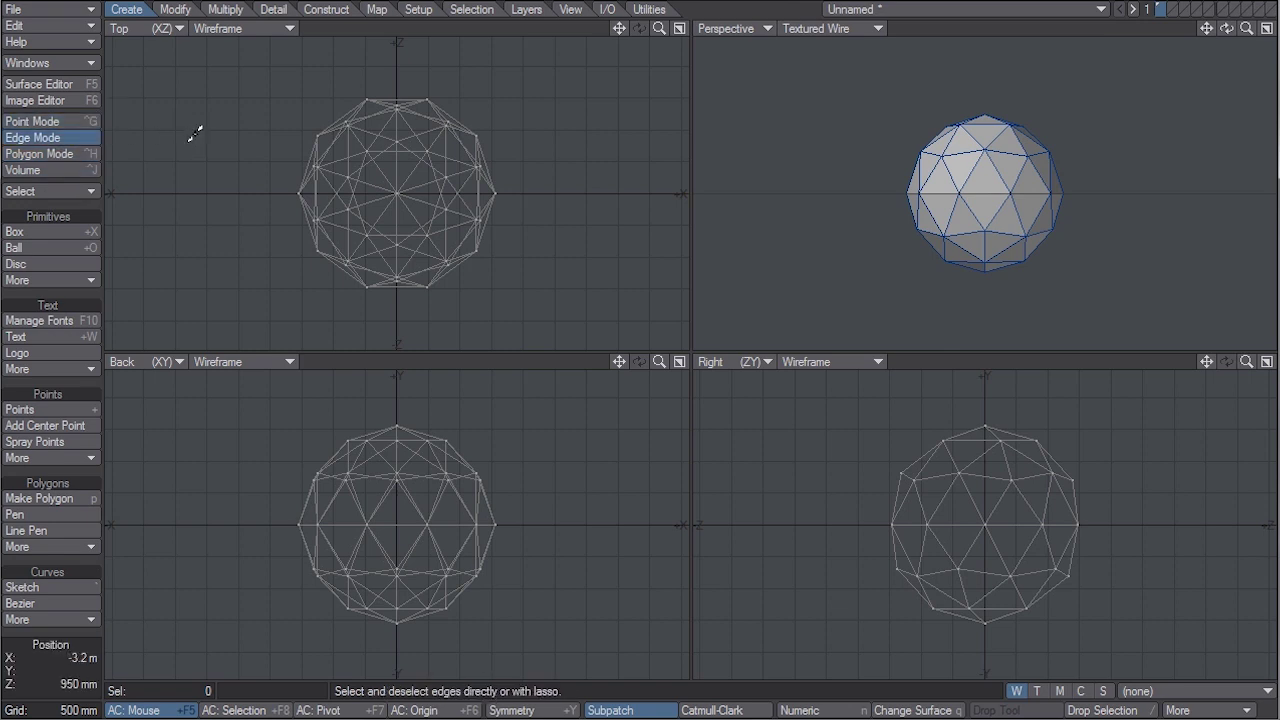
pyautogui.moveTo(285, 432)
pyautogui.mouseDown(button='right')
pyautogui.moveTo(240, 500)
pyautogui.moveTo(594, 545)
pyautogui.moveTo(200, 445)
pyautogui.mouseUp(button='right')
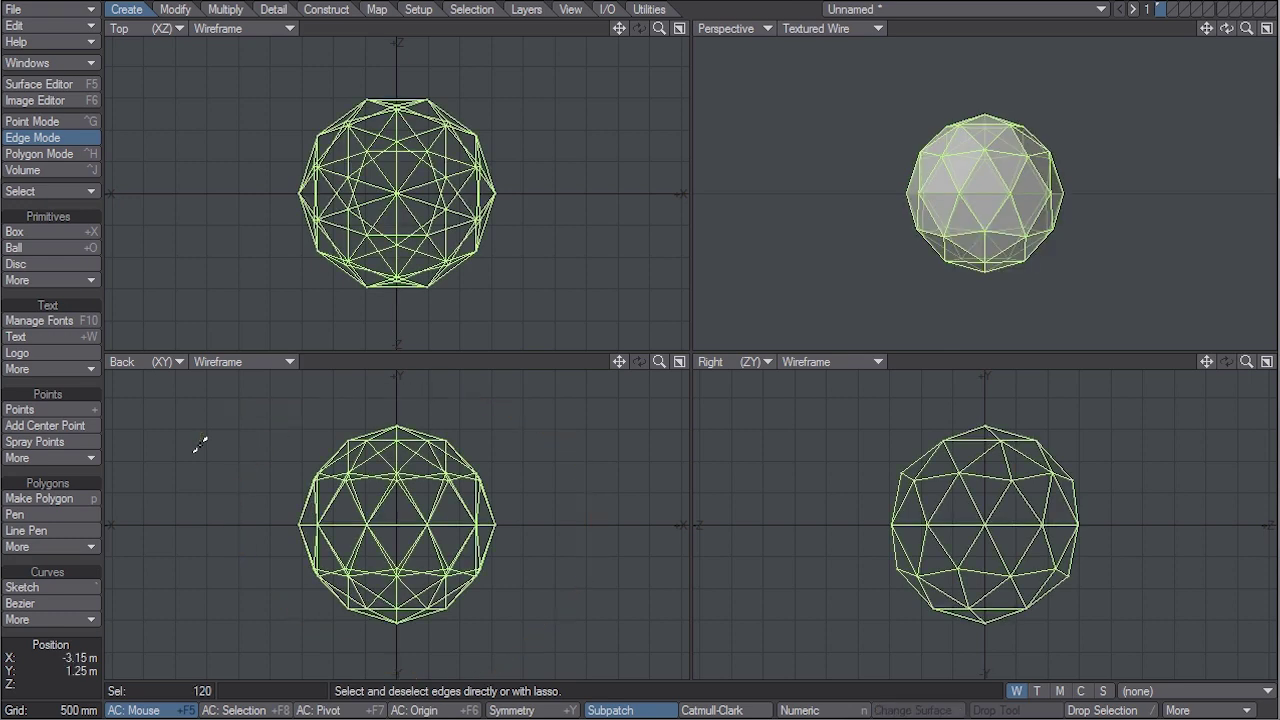
pyautogui.click(1174, 10)
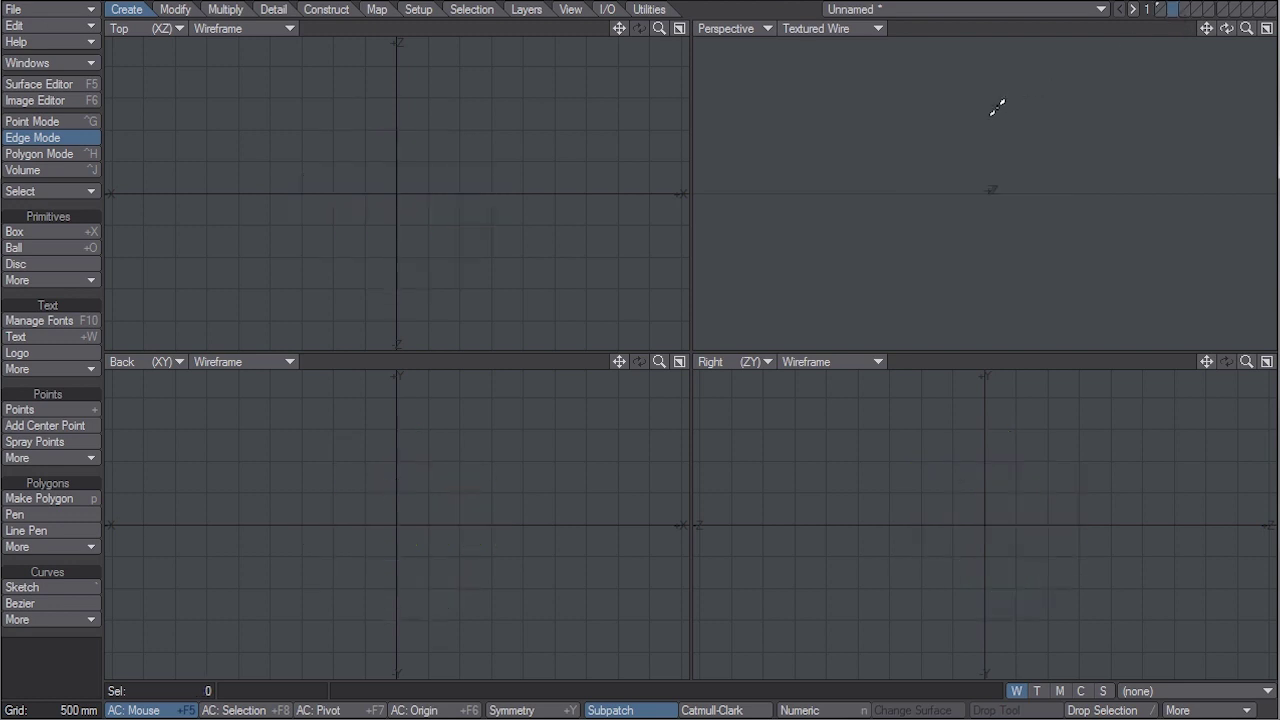
pyautogui.hotkey('ctrl', 'v')
pyautogui.hotkey('ctrl', 'h')
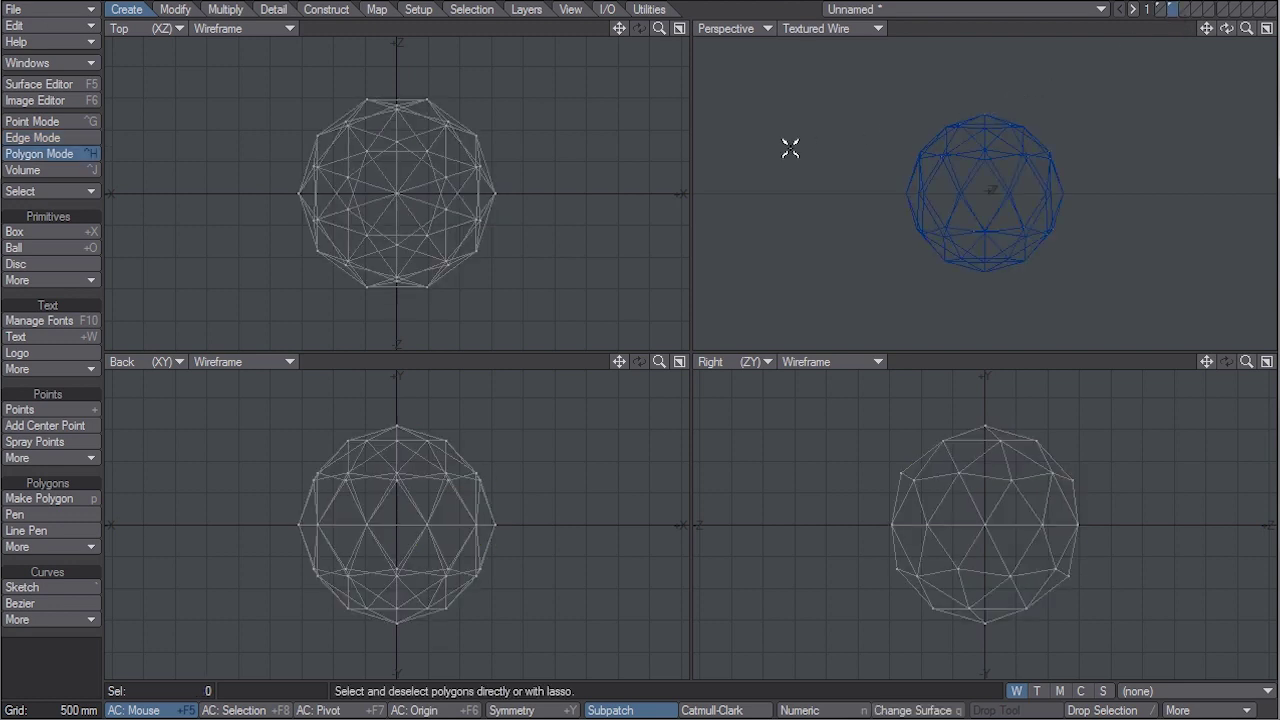
# Step: Delete the solid ball from layer 1 and move the pasted edge wireframe from layer 2 into it
pyautogui.click(1160, 6)
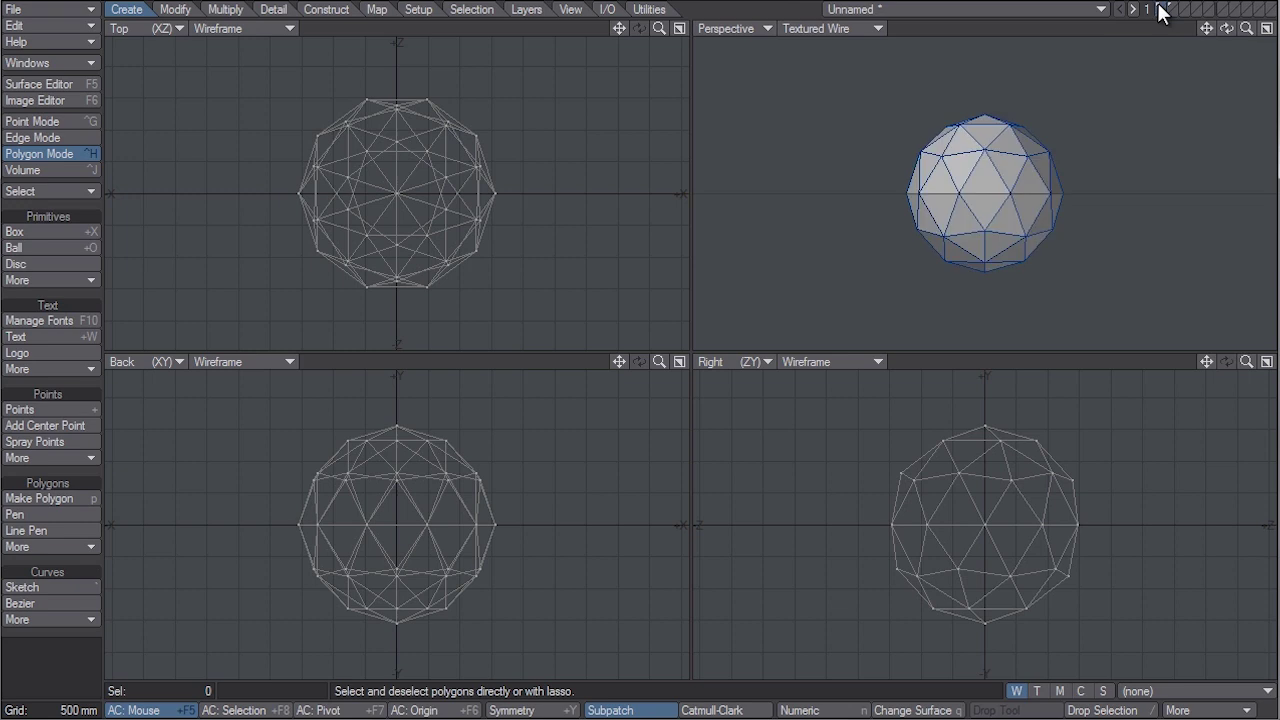
pyautogui.click(1163, 8)
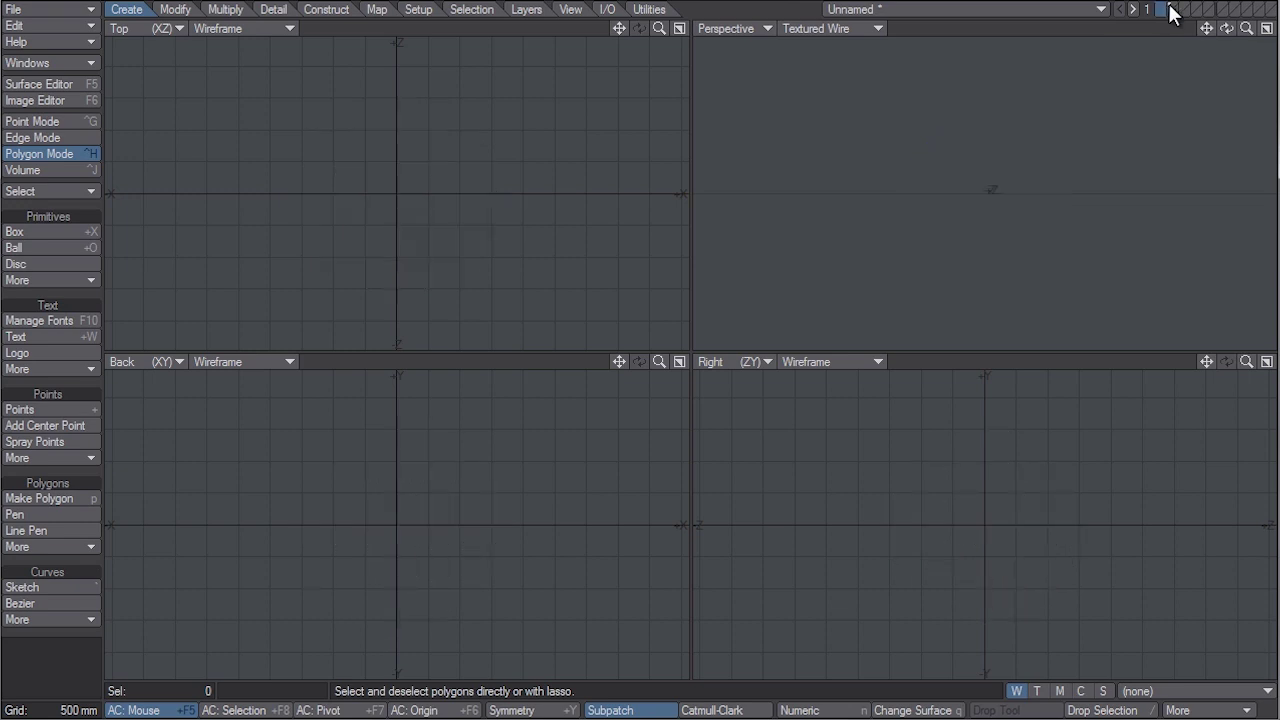
pyautogui.click(1170, 10)
pyautogui.press('Delete')
pyautogui.click(1157, 7)
pyautogui.click(1158, 9)
pyautogui.hotkey('ctrl', 'v')
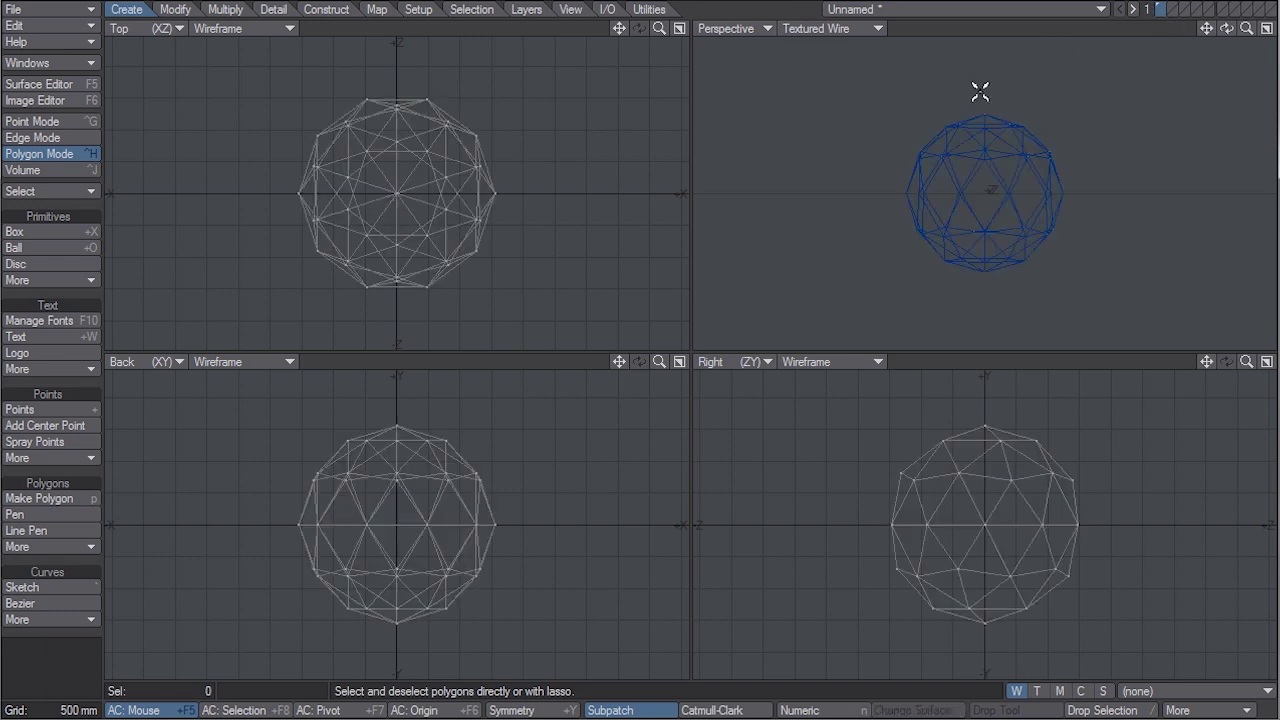
# Step: Examine the wireframe's two-vertex polygons in the polygon statistics
pyautogui.moveTo(1226, 28); pyautogui.dragTo(1226, 50)
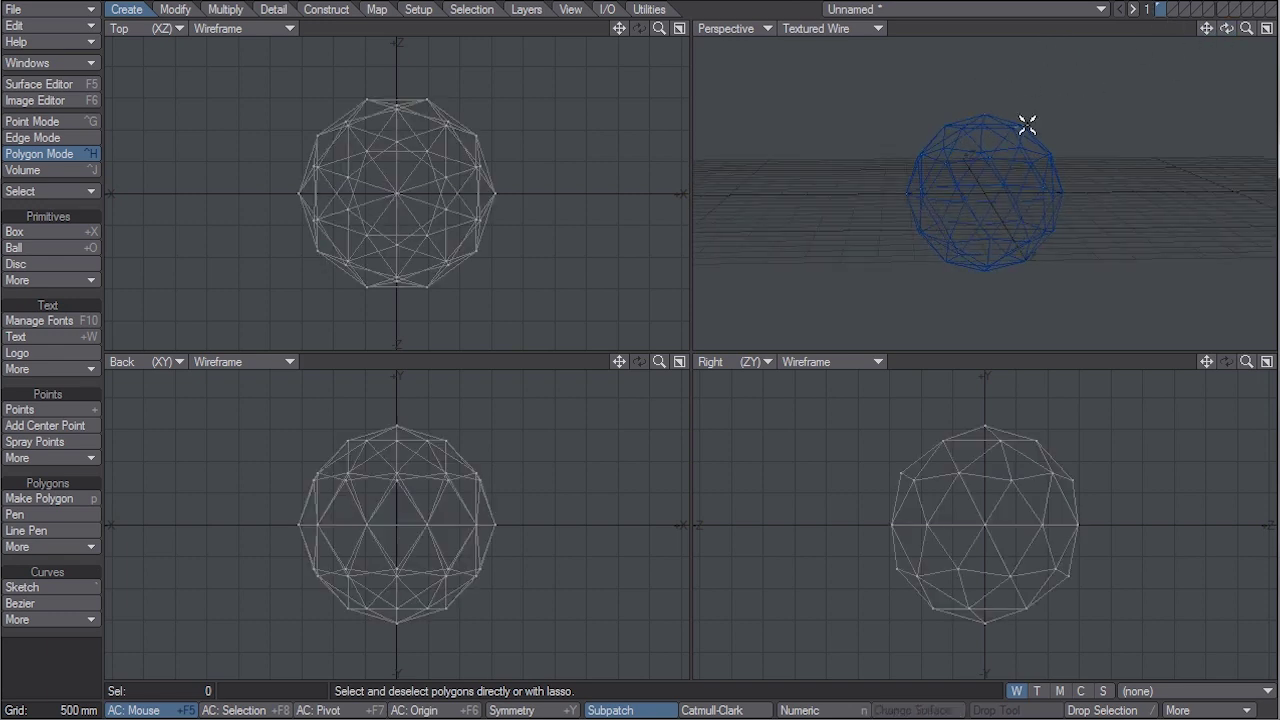
pyautogui.press('w')
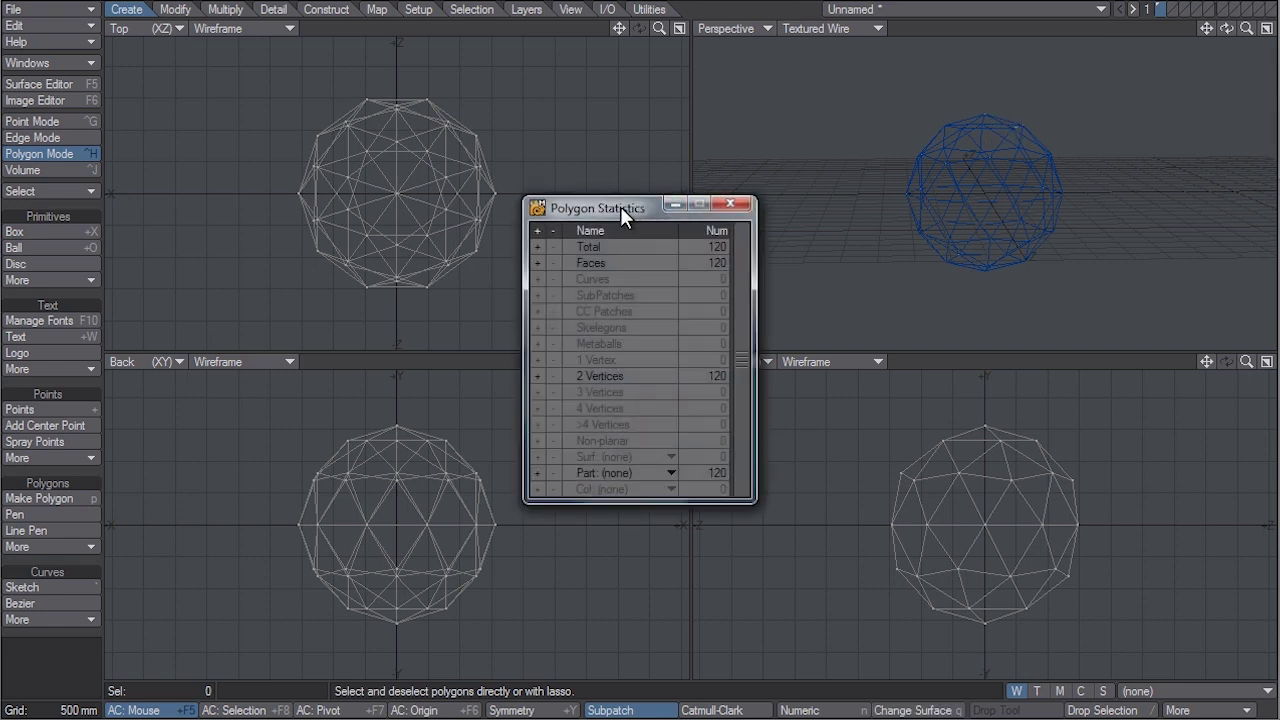
pyautogui.moveTo(621, 206); pyautogui.dragTo(654, 178)
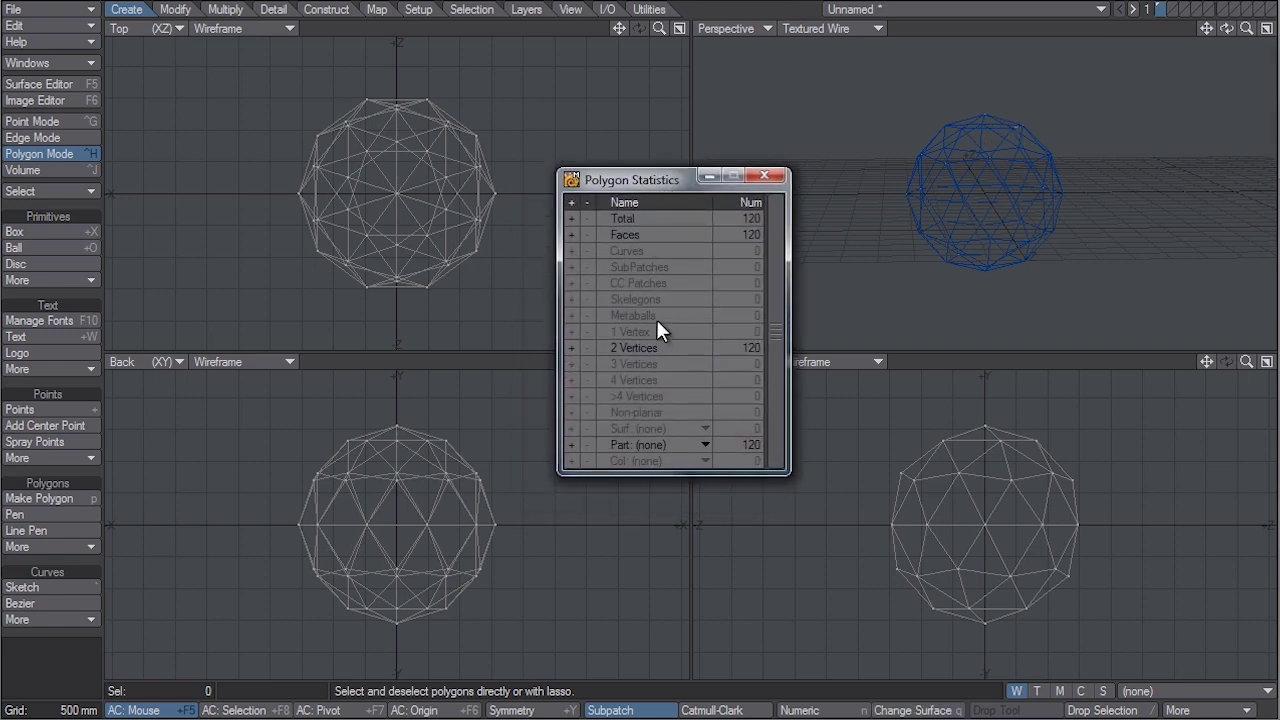
pyautogui.click(570, 347)
pyautogui.click(587, 347)
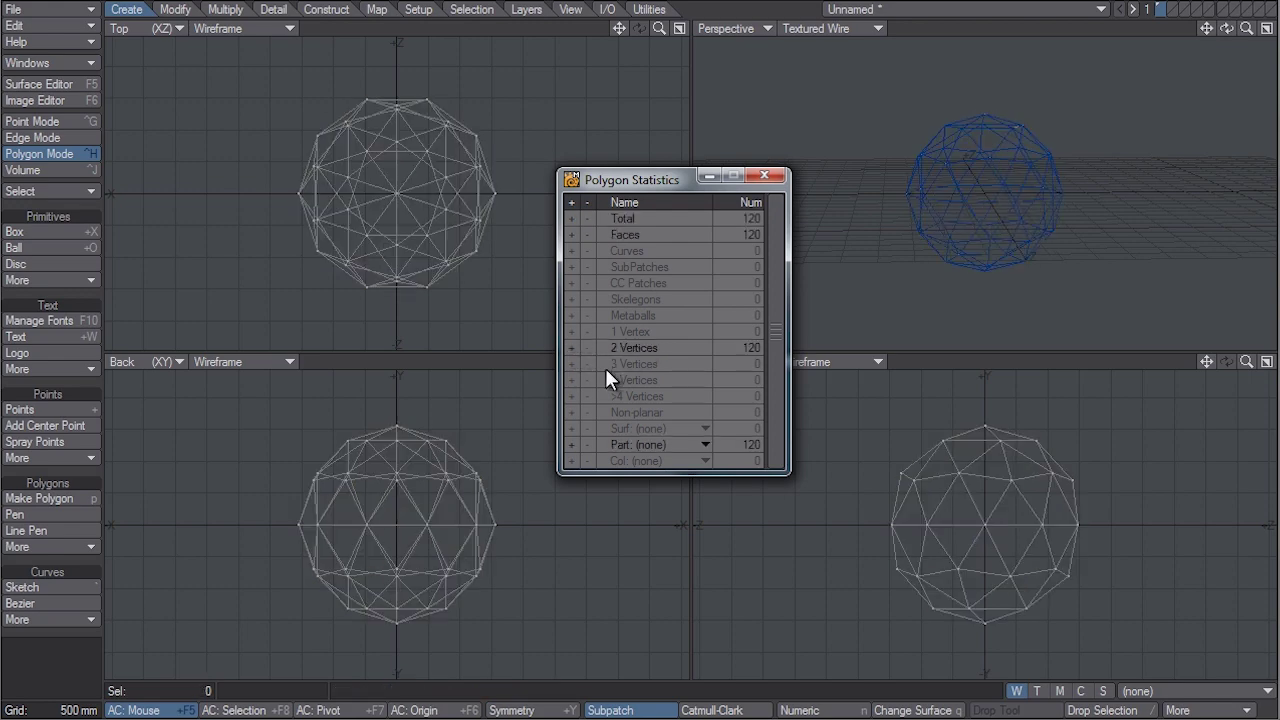
pyautogui.click(572, 348)
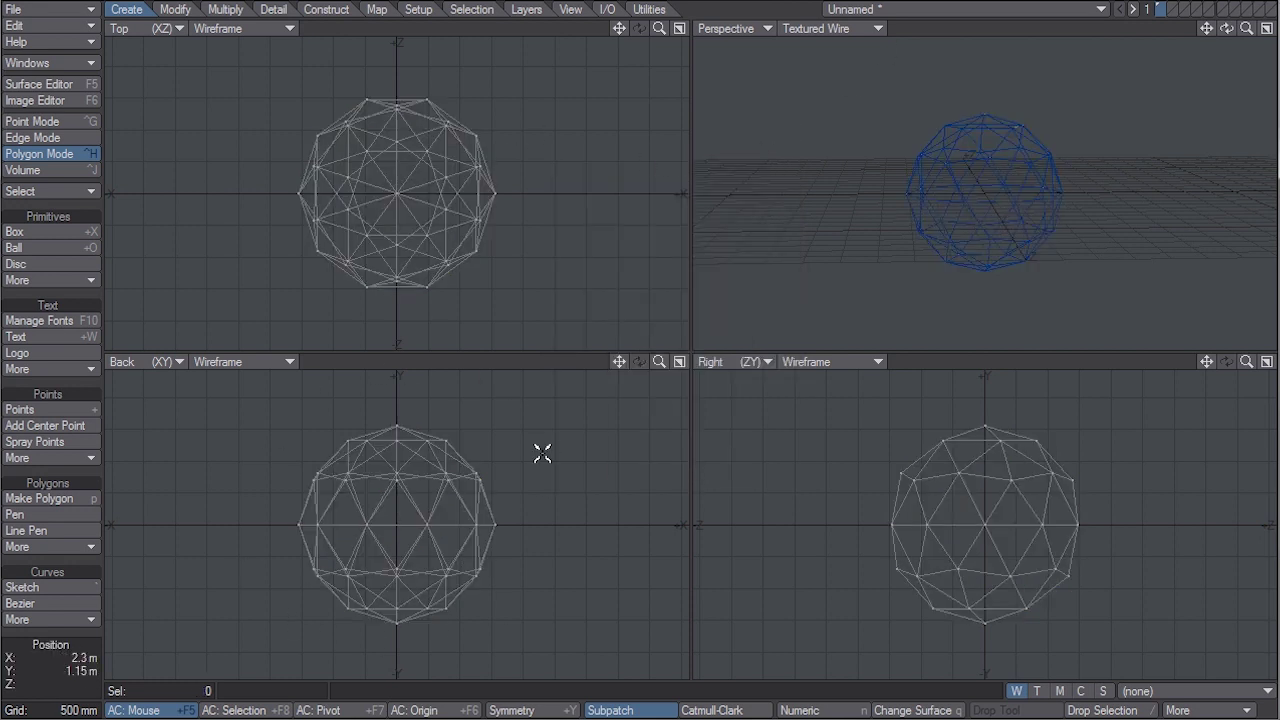
# Step: Jitter the wireframe's points with the Gaussian type and a radius of 2 on X, Y and Z
pyautogui.hotkey('shift', 'j')
pyautogui.moveTo(627, 284); pyautogui.dragTo(710, 297)
pyautogui.click(726, 310)
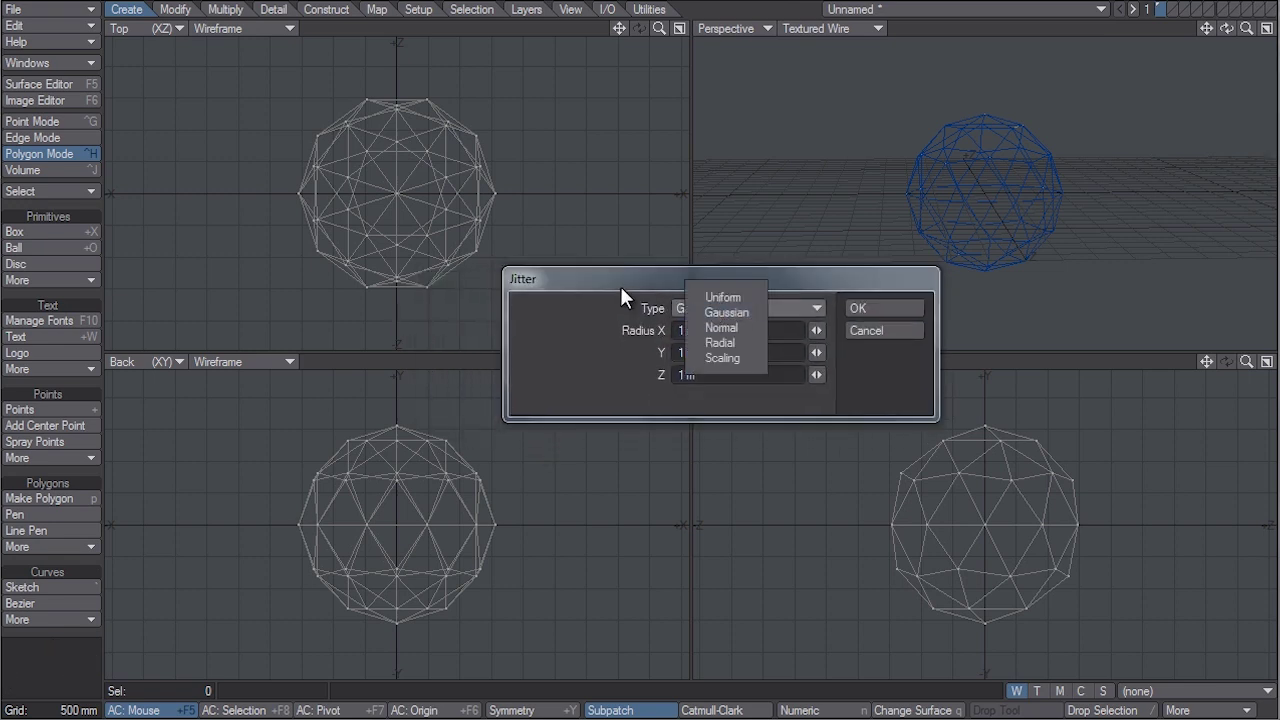
pyautogui.click(620, 286)
pyautogui.click(726, 334)
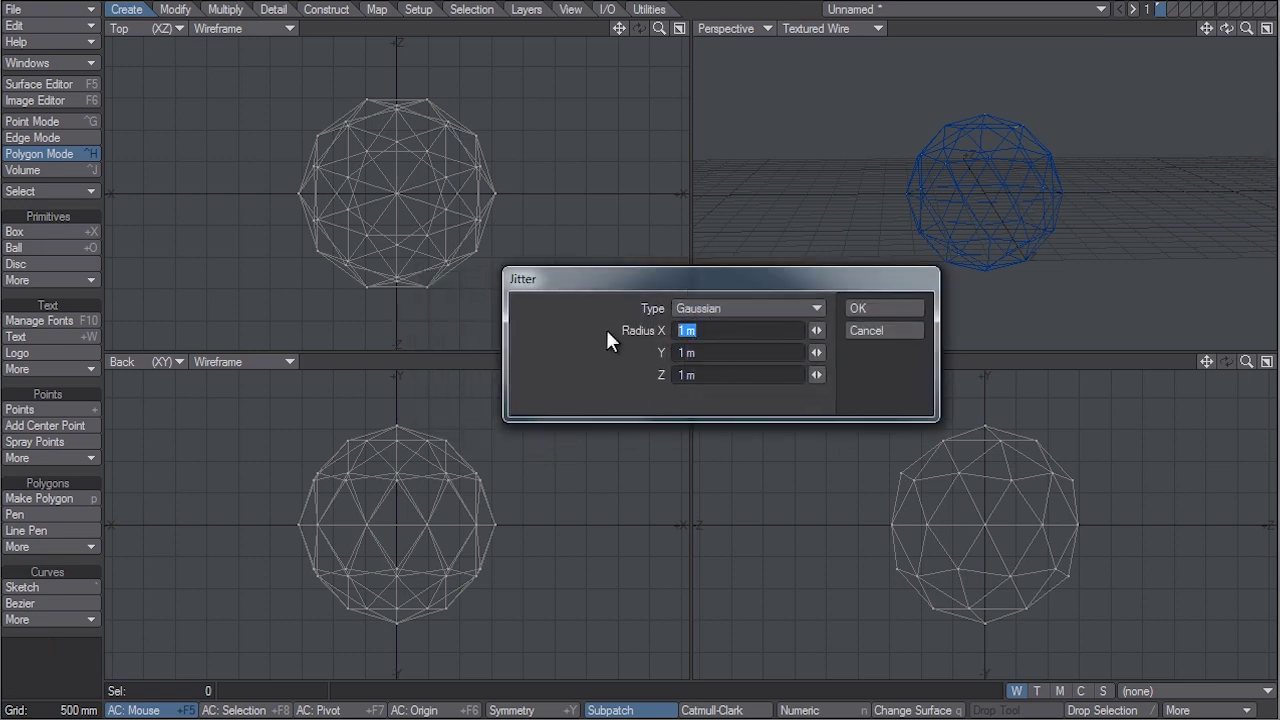
pyautogui.write('2')
pyautogui.click(711, 356)
pyautogui.write('2')
pyautogui.click(690, 375)
pyautogui.write('2')
pyautogui.click(895, 304)
pyautogui.moveTo(1226, 28); pyautogui.dragTo(1276, 35)
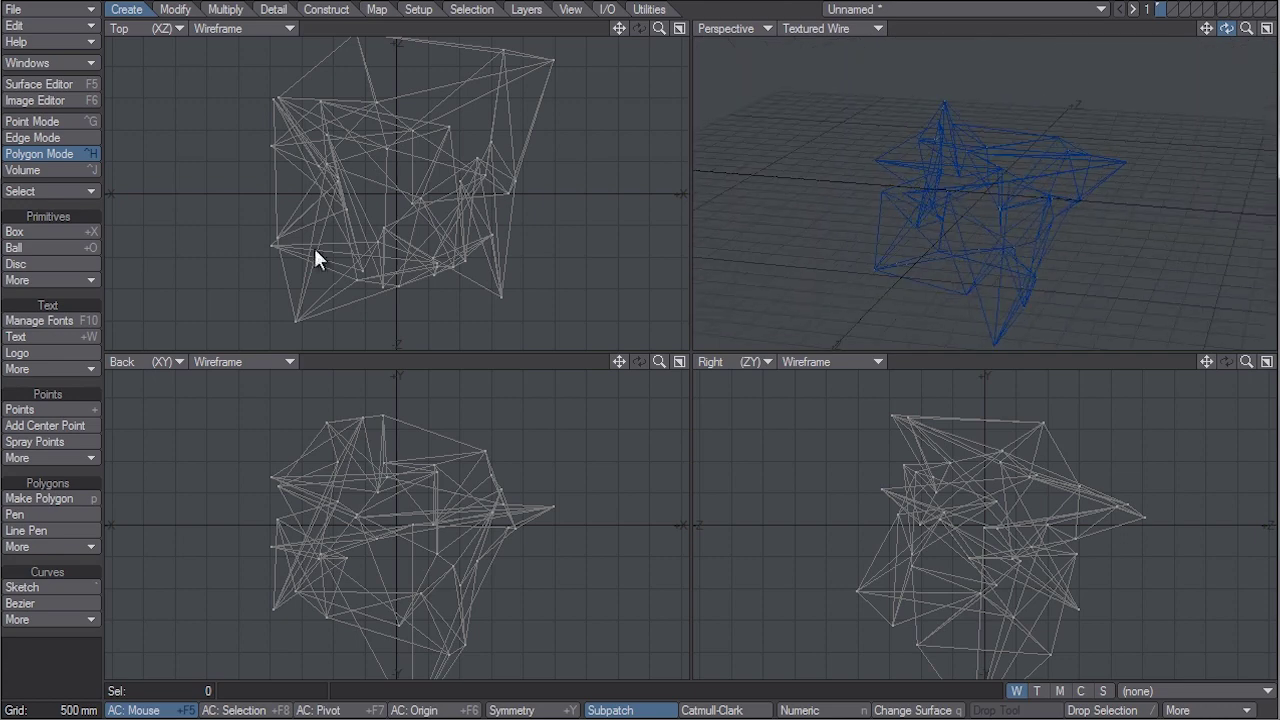
# Step: Draw a small cube in layer 2 with the wireframe layer as background, and center it at the origin
pyautogui.click(1173, 8)
pyautogui.click(1159, 12)
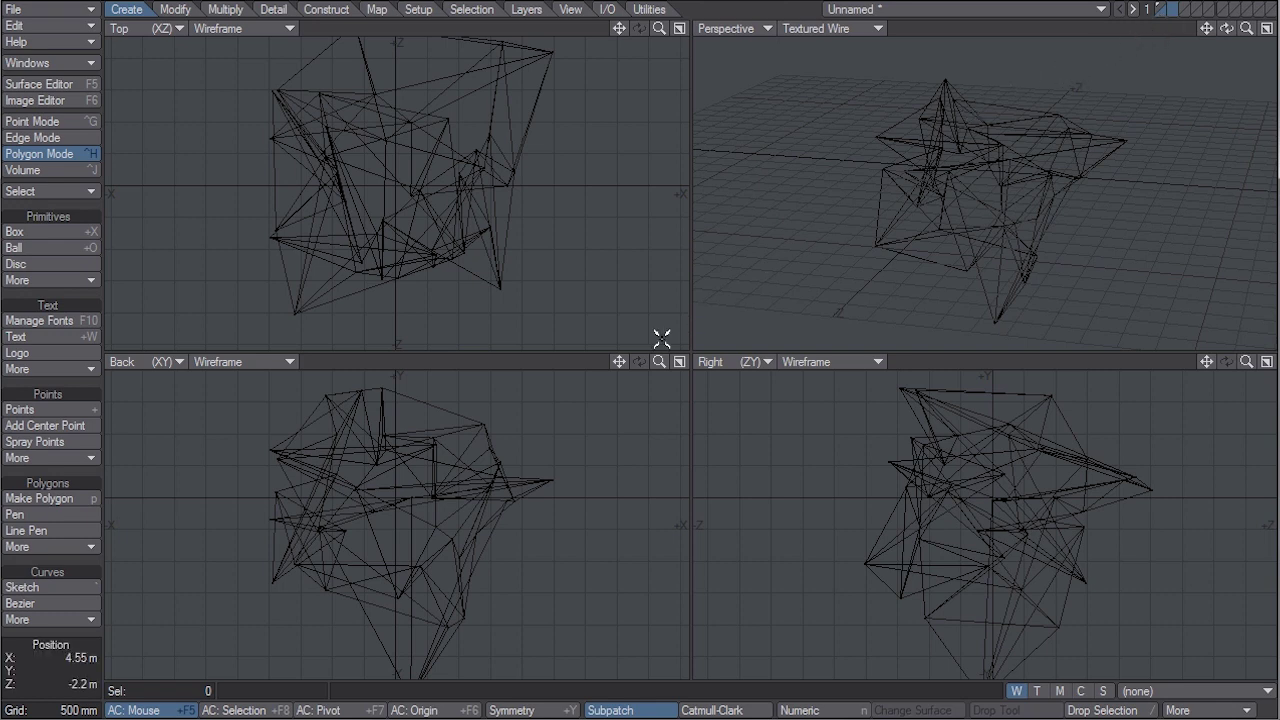
pyautogui.hotkey('shift', 'x')
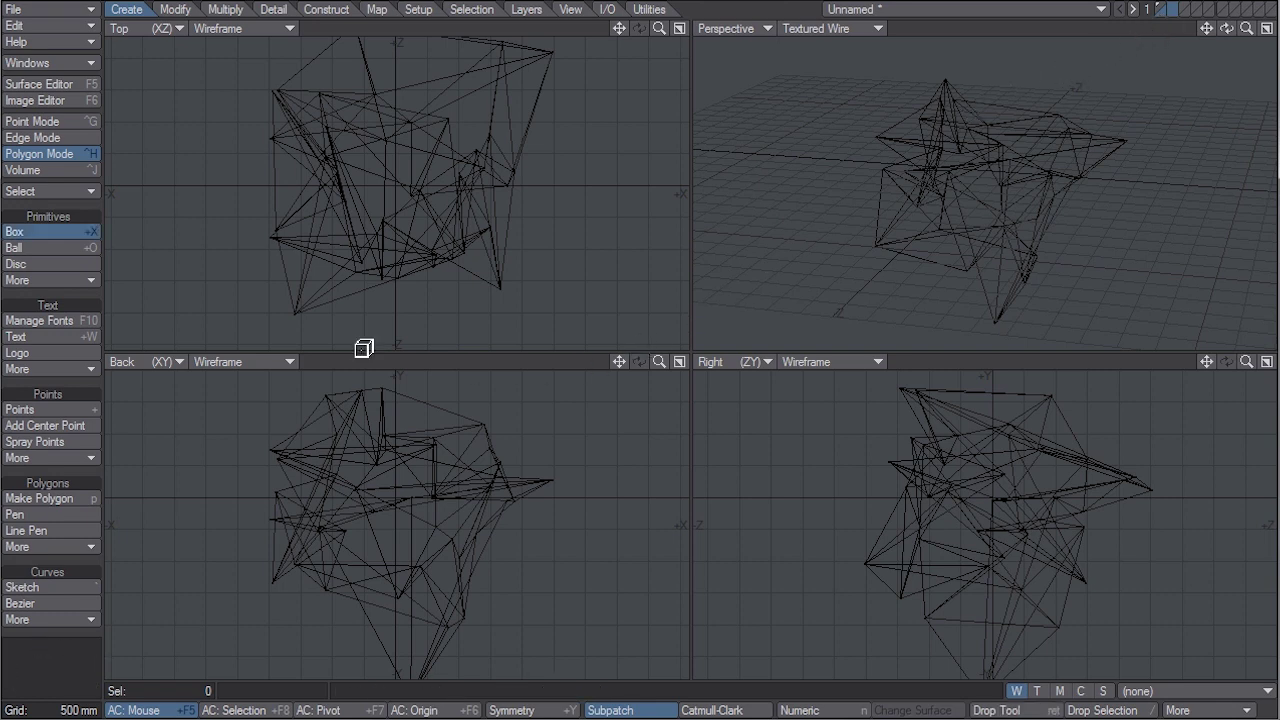
pyautogui.moveTo(381, 168); pyautogui.dragTo(411, 214)
pyautogui.moveTo(408, 480); pyautogui.dragTo(404, 484)
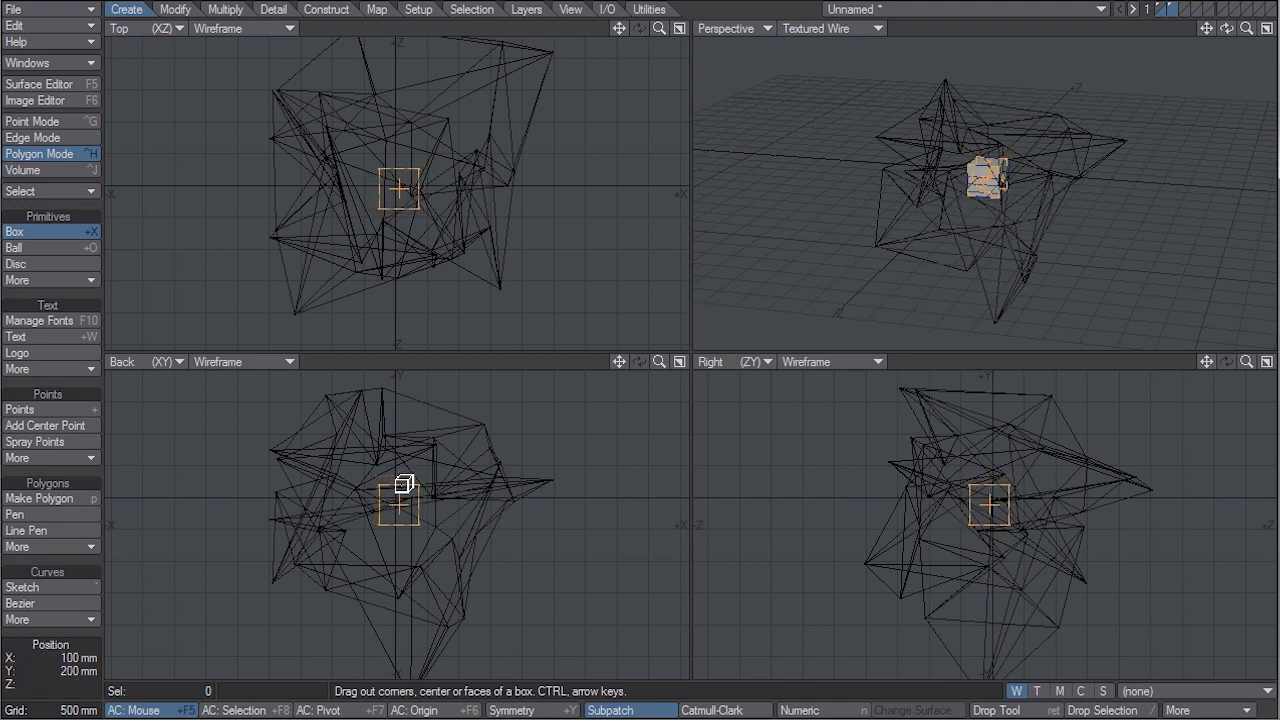
pyautogui.press('space')
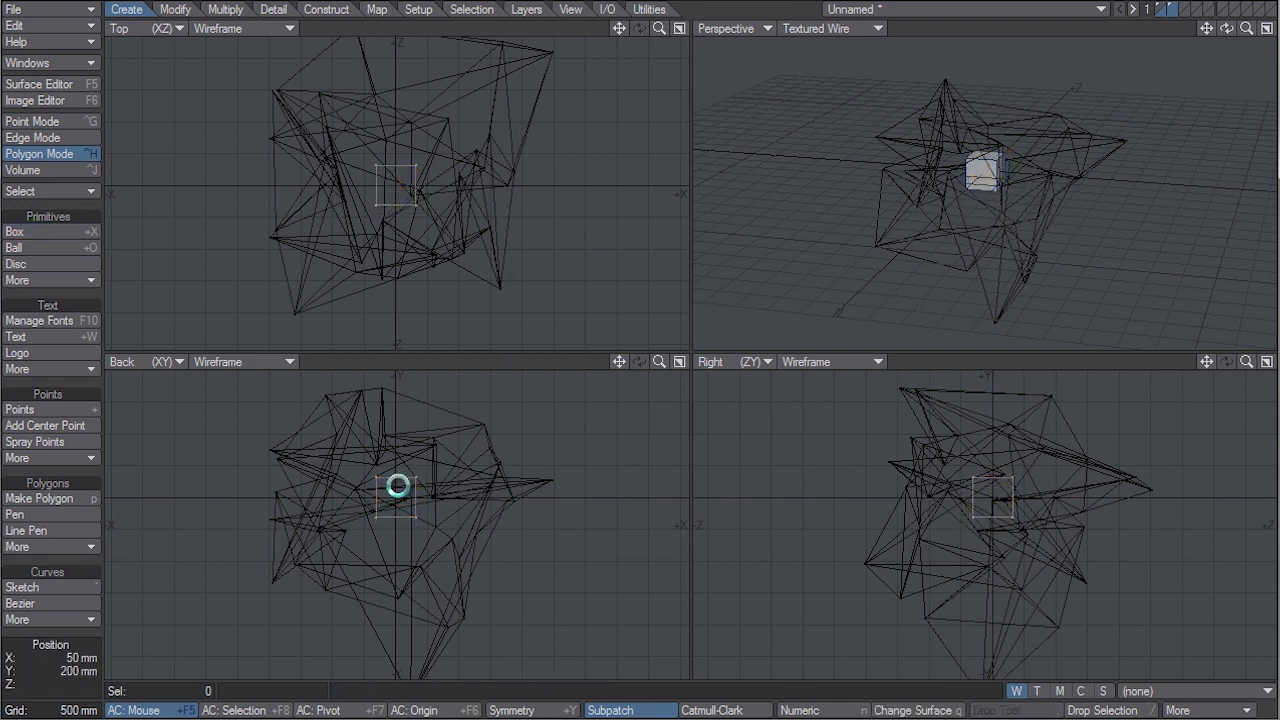
# Step: Subdivide the cube with the Metaform method and convert the result to subpatches
pyautogui.hotkey('shift', 'd')
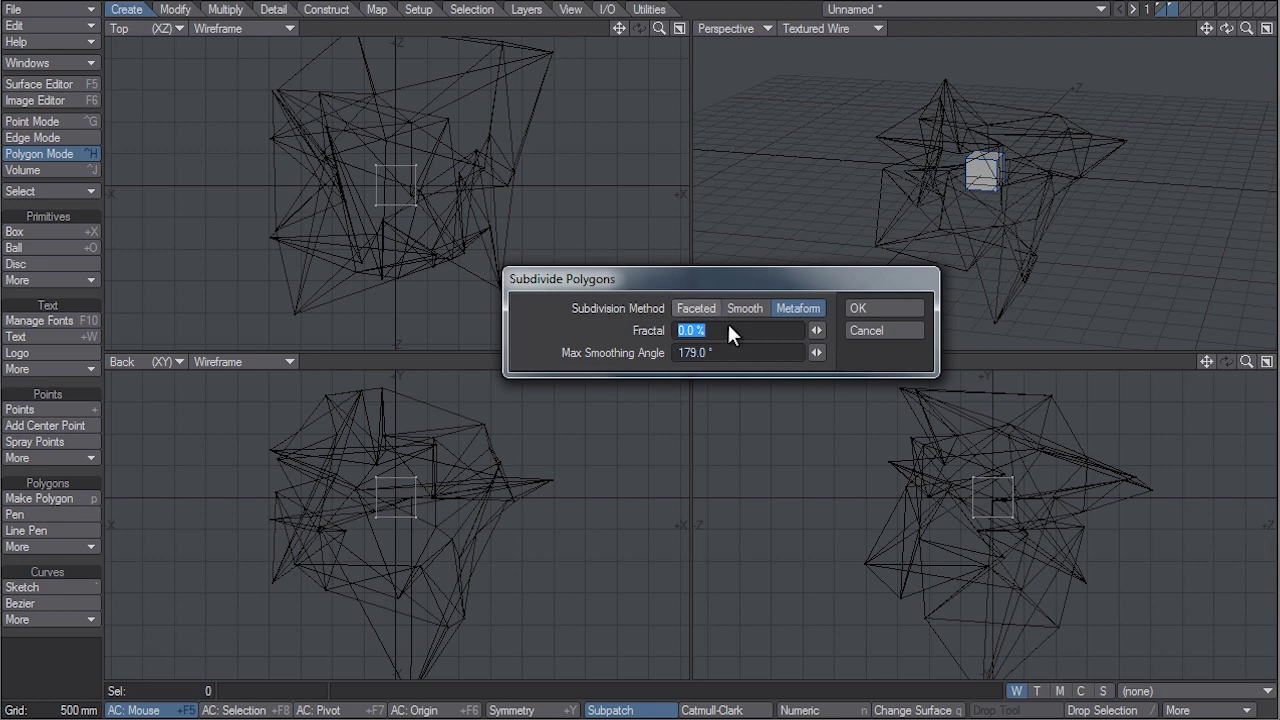
pyautogui.click(894, 307)
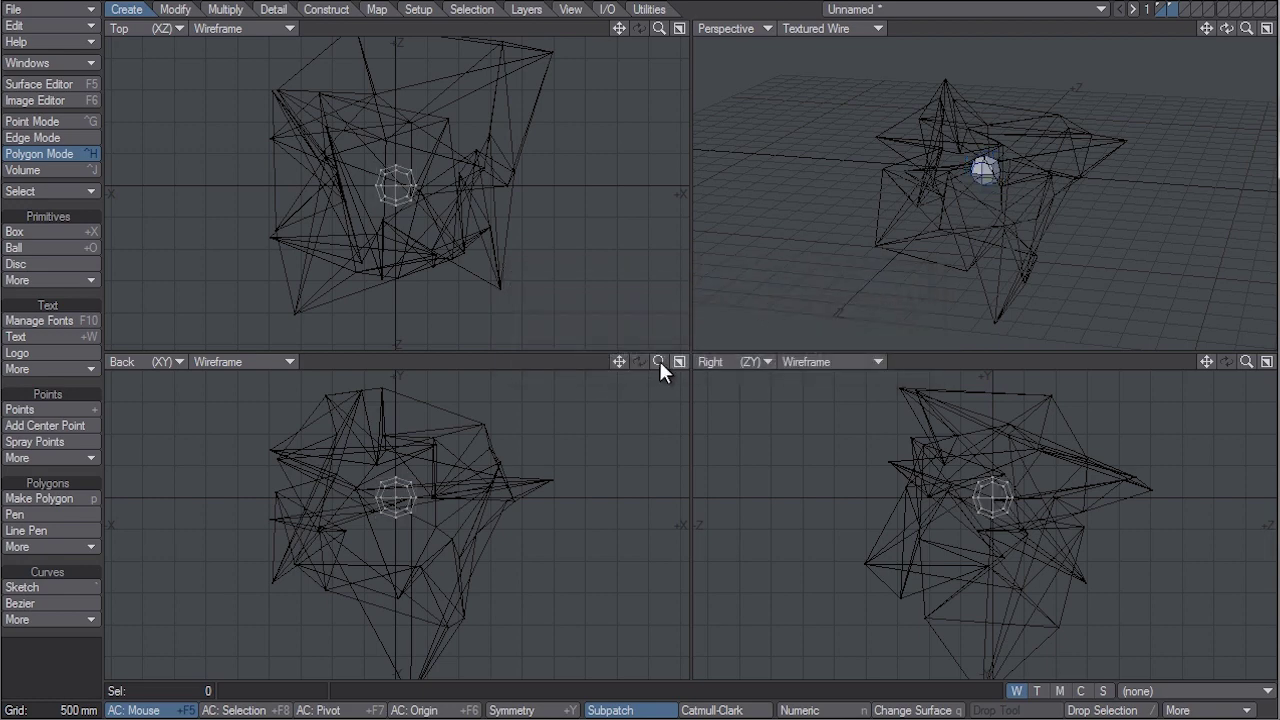
pyautogui.moveTo(658, 362); pyautogui.dragTo(722, 362)
pyautogui.press('Tab')
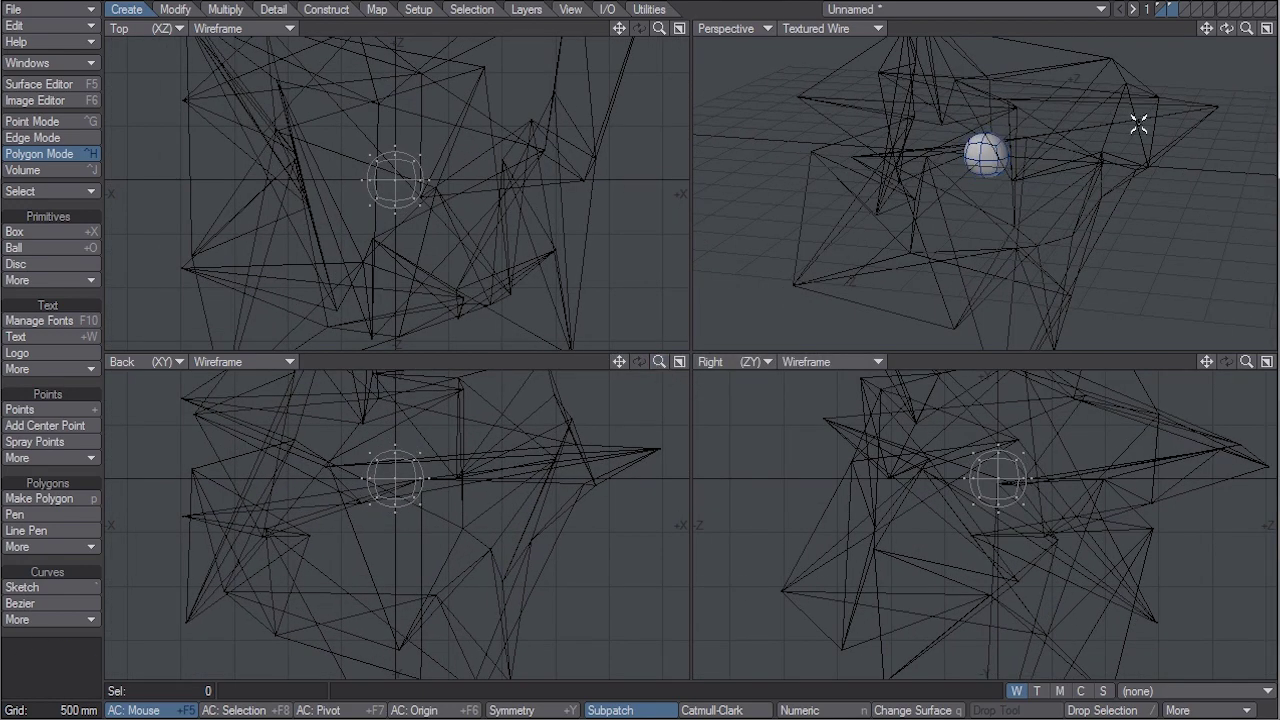
# Step: Scale the small subpatch sphere down and center it at the origin again
pyautogui.moveTo(1226, 28); pyautogui.dragTo(1200, 28)
pyautogui.hotkey('shift', 'h')
pyautogui.moveTo(546, 474); pyautogui.dragTo(476, 474)
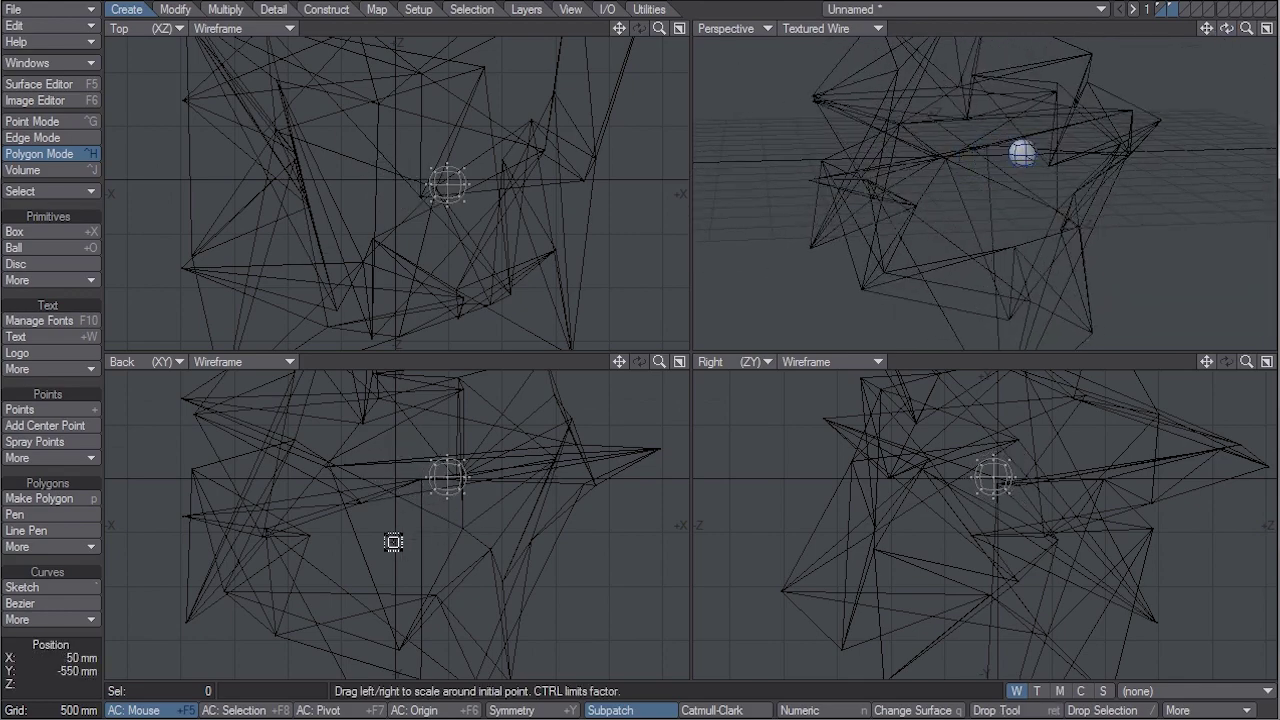
pyautogui.press('F2')
# Step: Set the action center to Selection and shrink the small sphere further about its own center
pyautogui.click(255, 710)
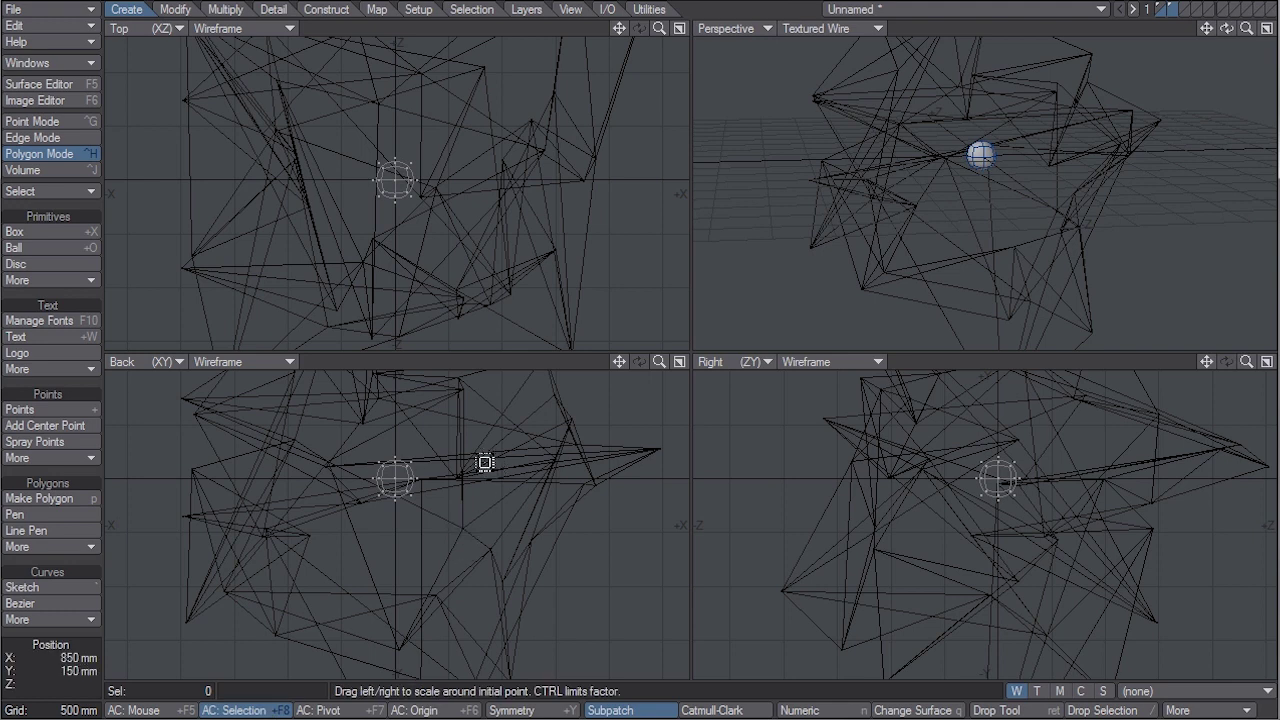
pyautogui.moveTo(485, 462); pyautogui.dragTo(430, 462)
pyautogui.moveTo(334, 249); pyautogui.dragTo(314, 249)
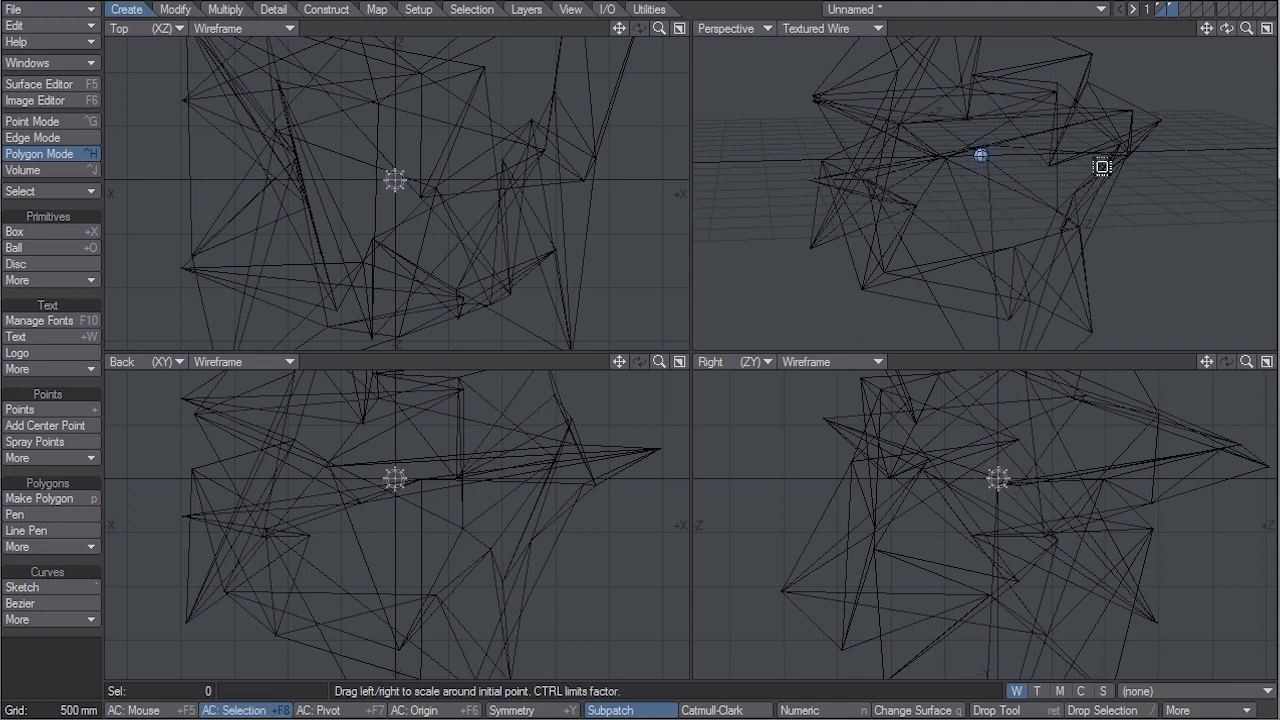
# Step: Rename the wireframe's layer 1 to "Web" in the layer list
pyautogui.moveTo(1245, 30); pyautogui.dragTo(611, 460)
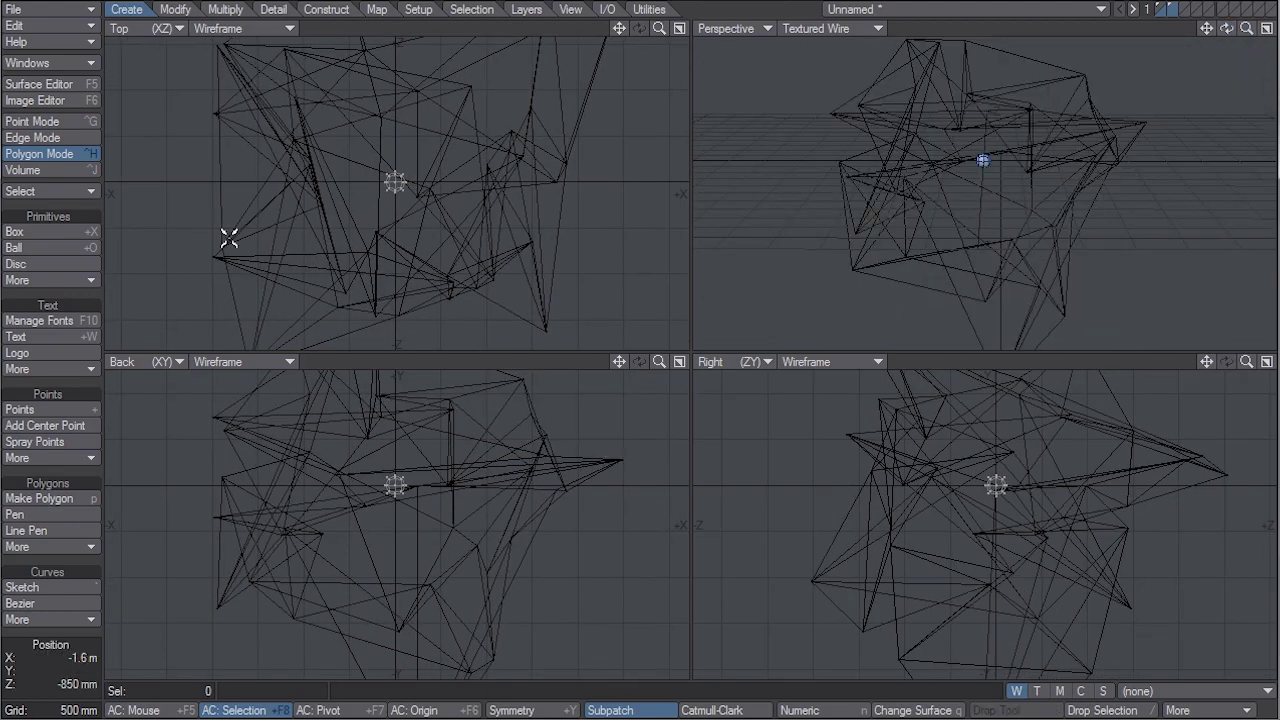
pyautogui.click(71, 62)
pyautogui.click(71, 62)
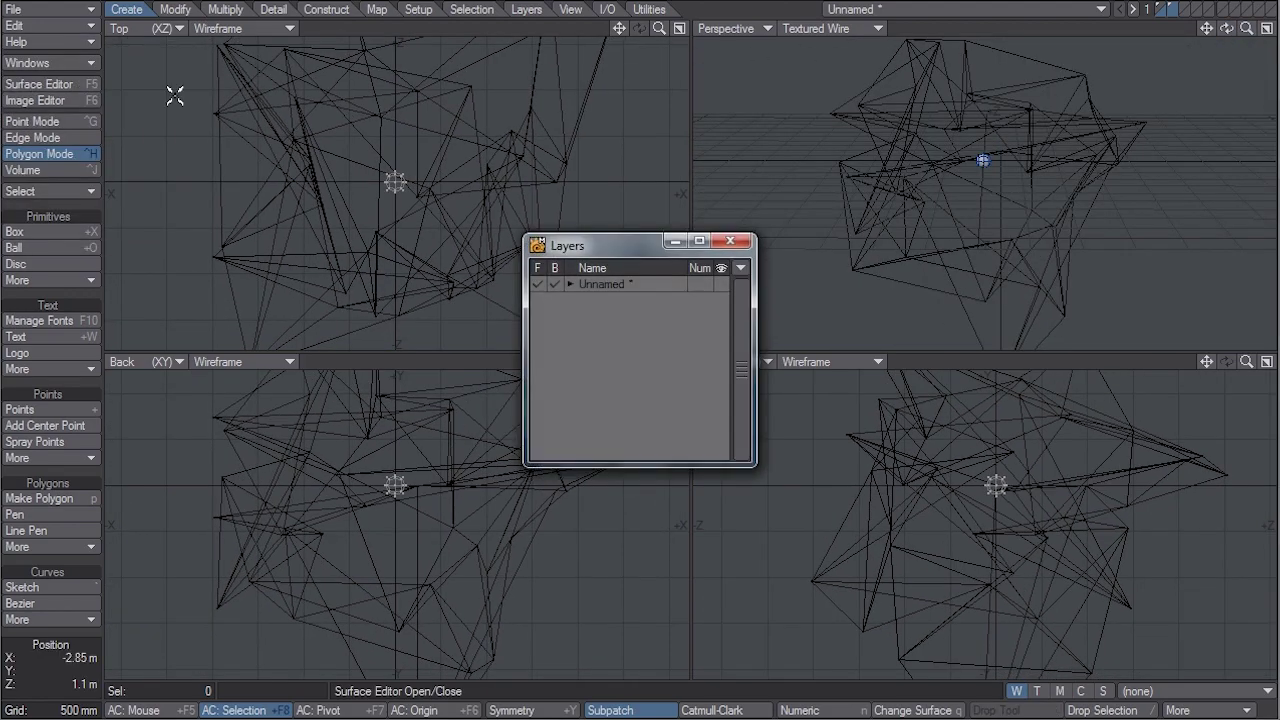
pyautogui.doubleClick(601, 287)
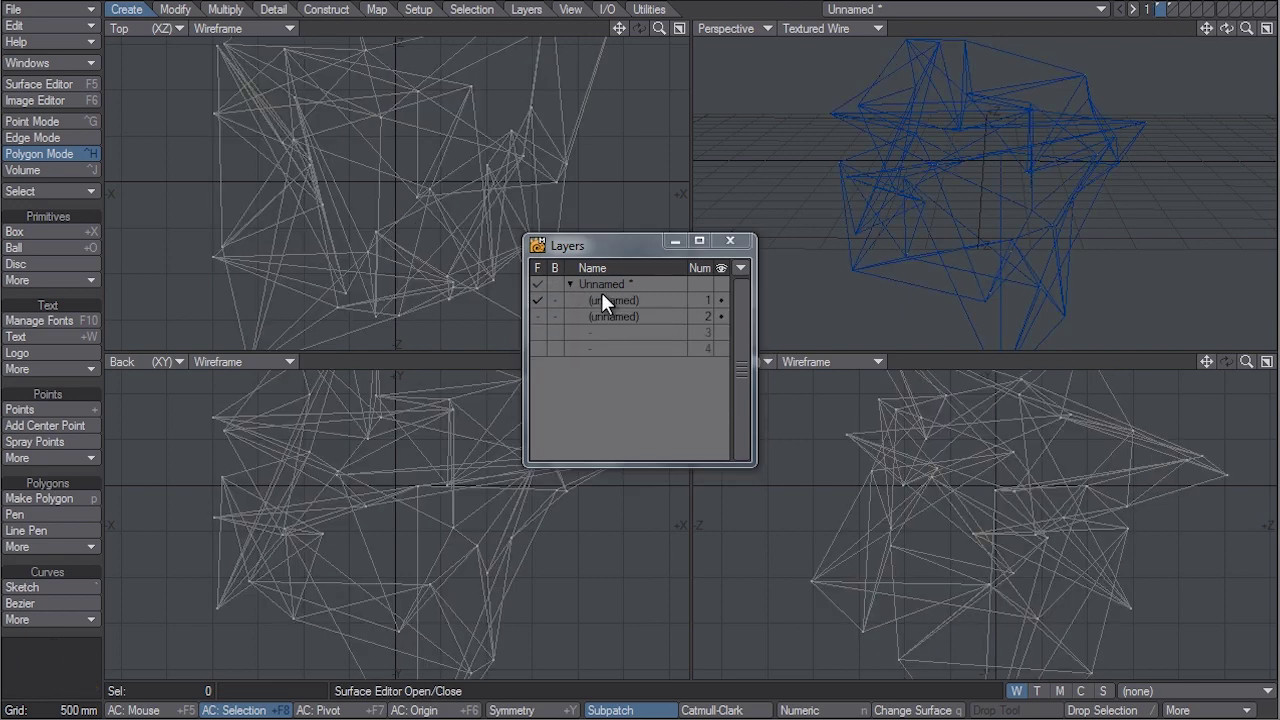
pyautogui.write('W')
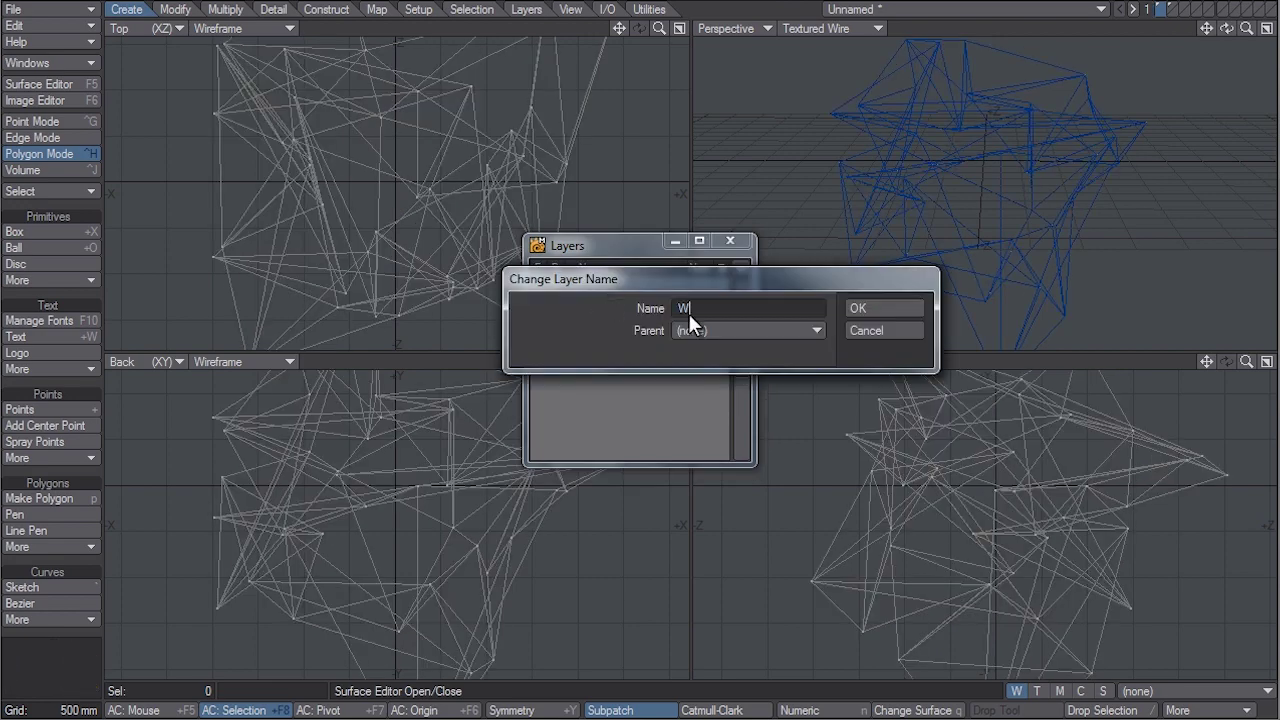
pyautogui.write('eb')
pyautogui.click(866, 309)
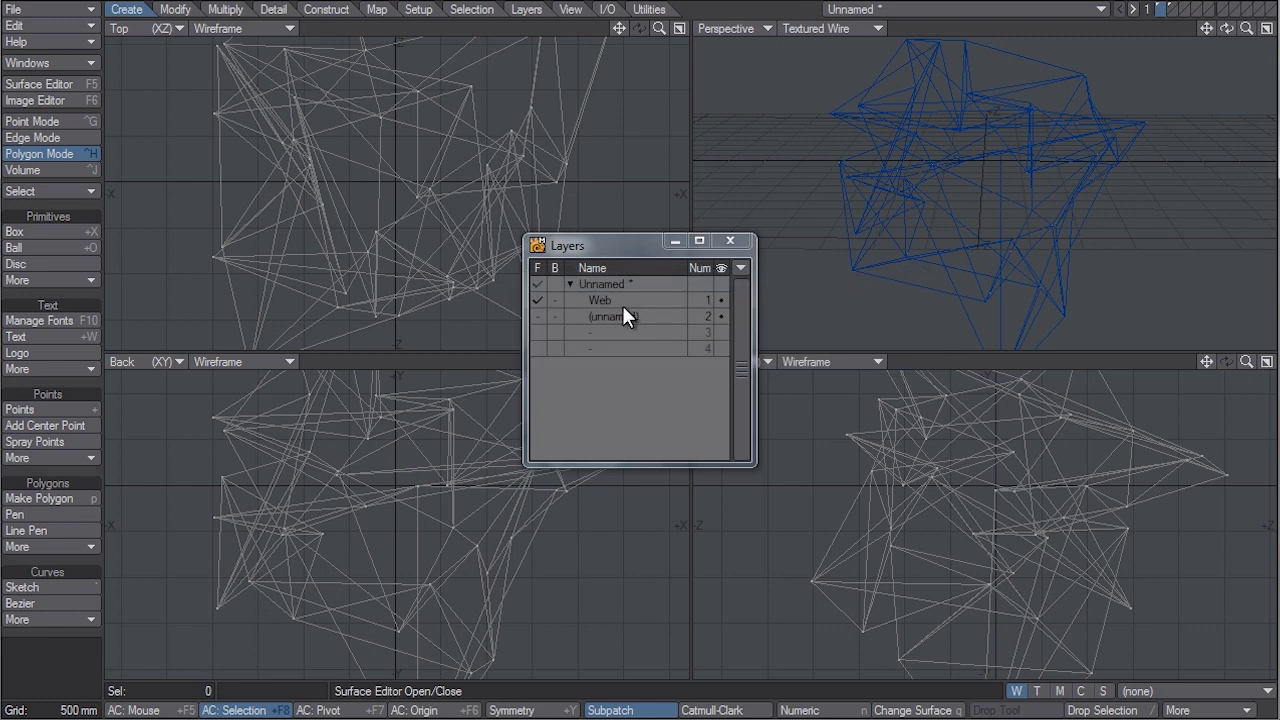
# Step: Rename the small sphere's layer 2 to "Ball" and close the layer list
pyautogui.doubleClick(620, 310)
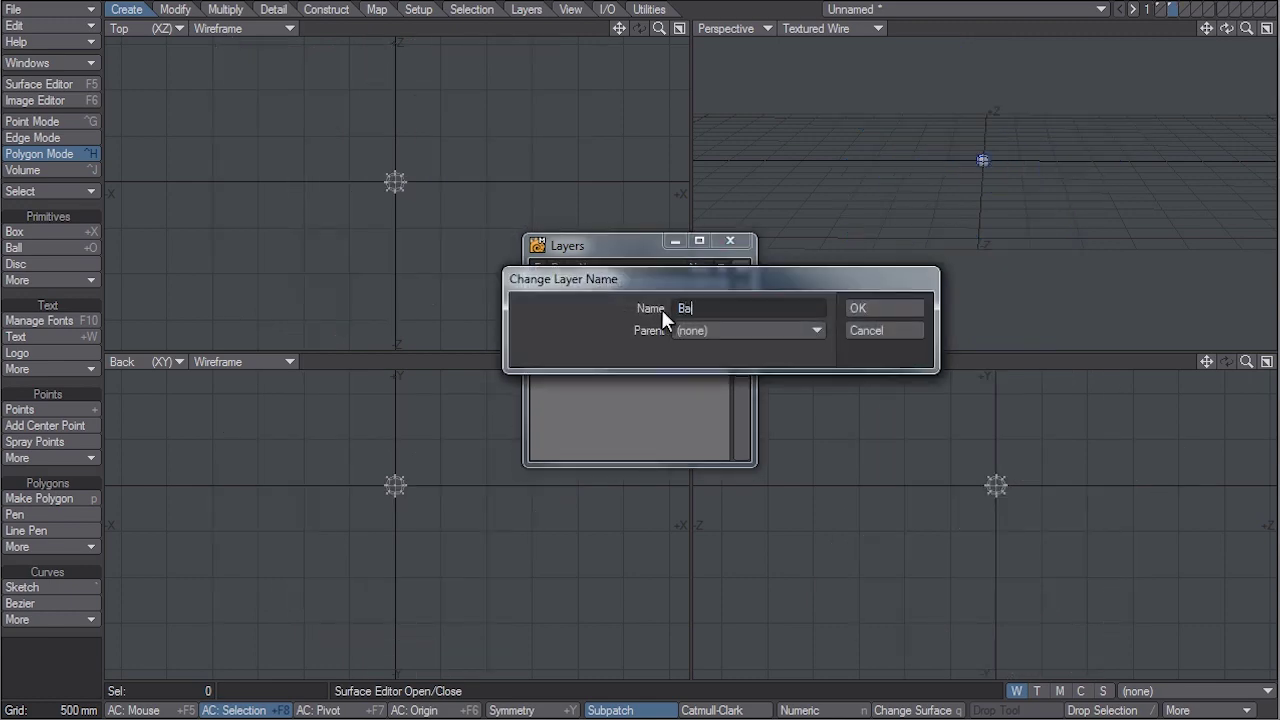
pyautogui.click(861, 309)
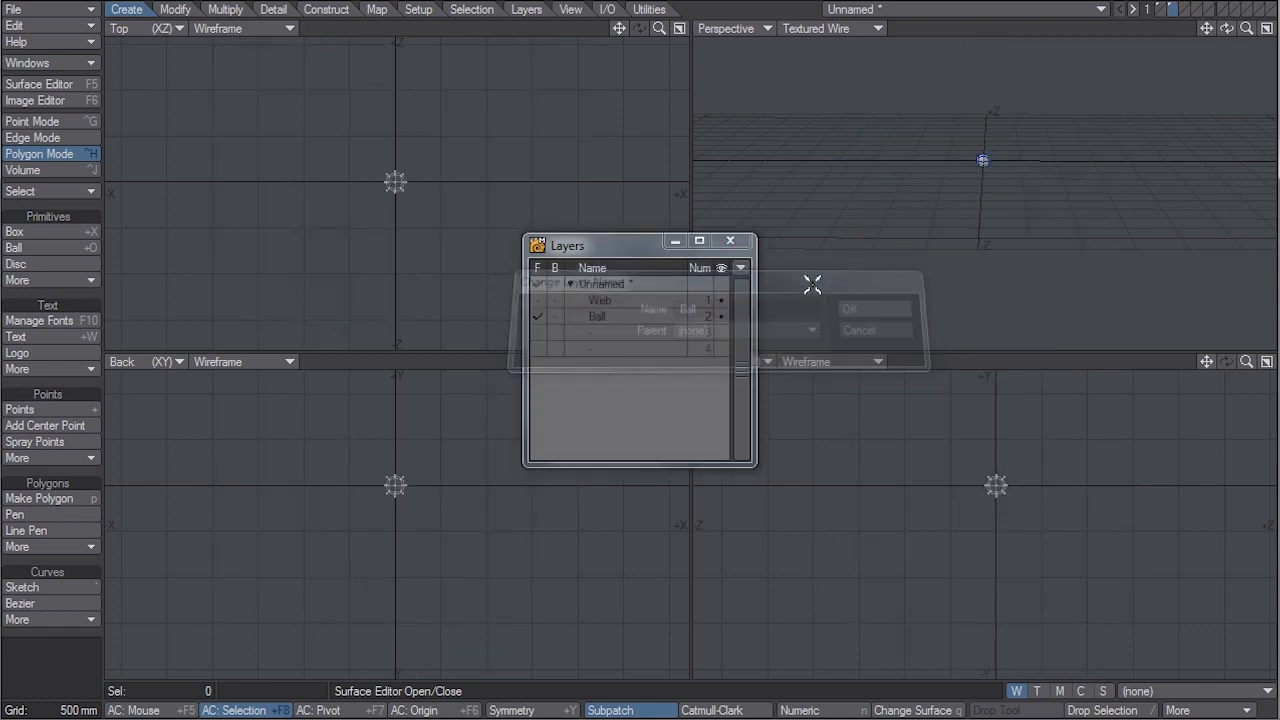
pyautogui.click(731, 241)
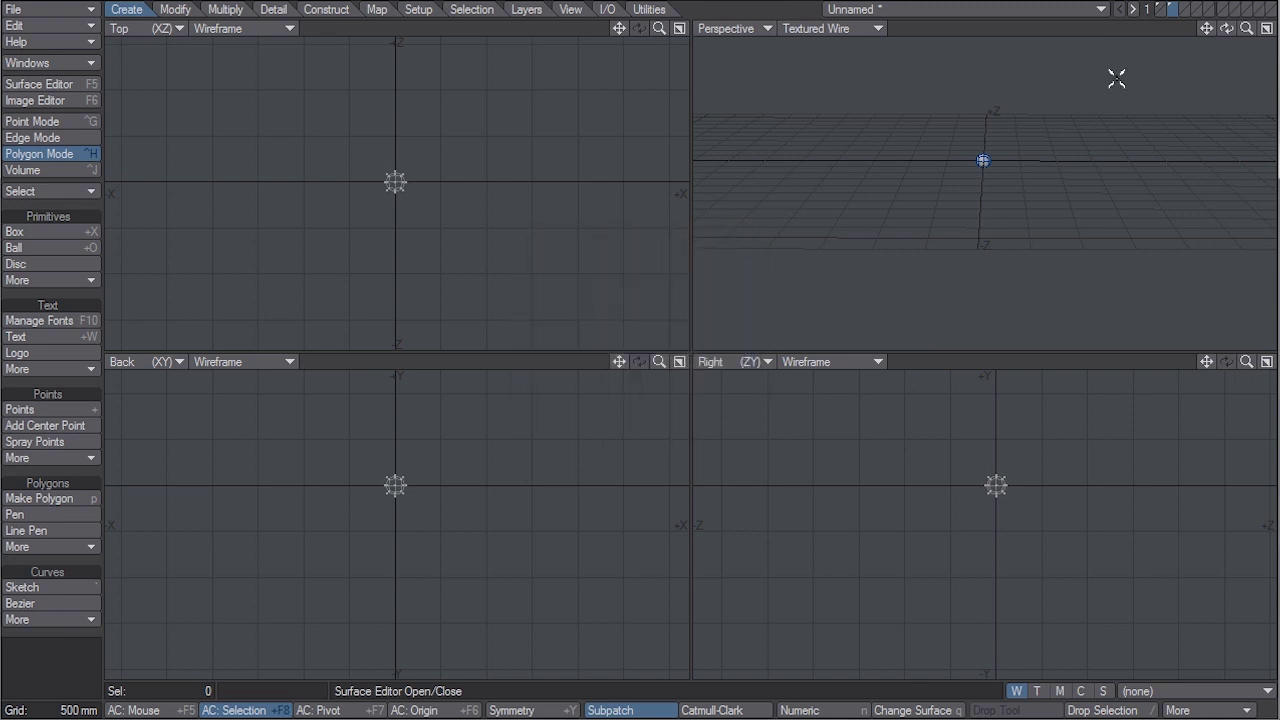
# Step: Assign a new surface named "Web" to the wireframe layer and one named "Ball" to the small sphere layer
pyautogui.click(1160, 9)
pyautogui.write('q')
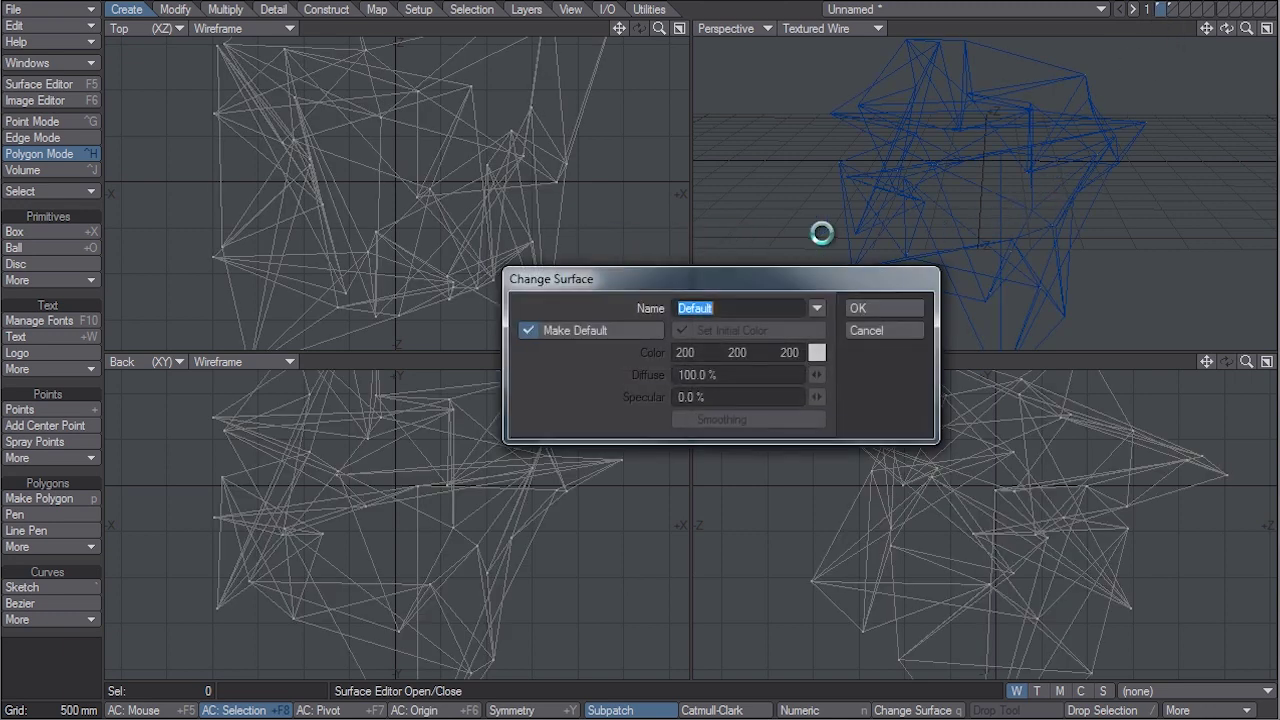
pyautogui.write('Web')
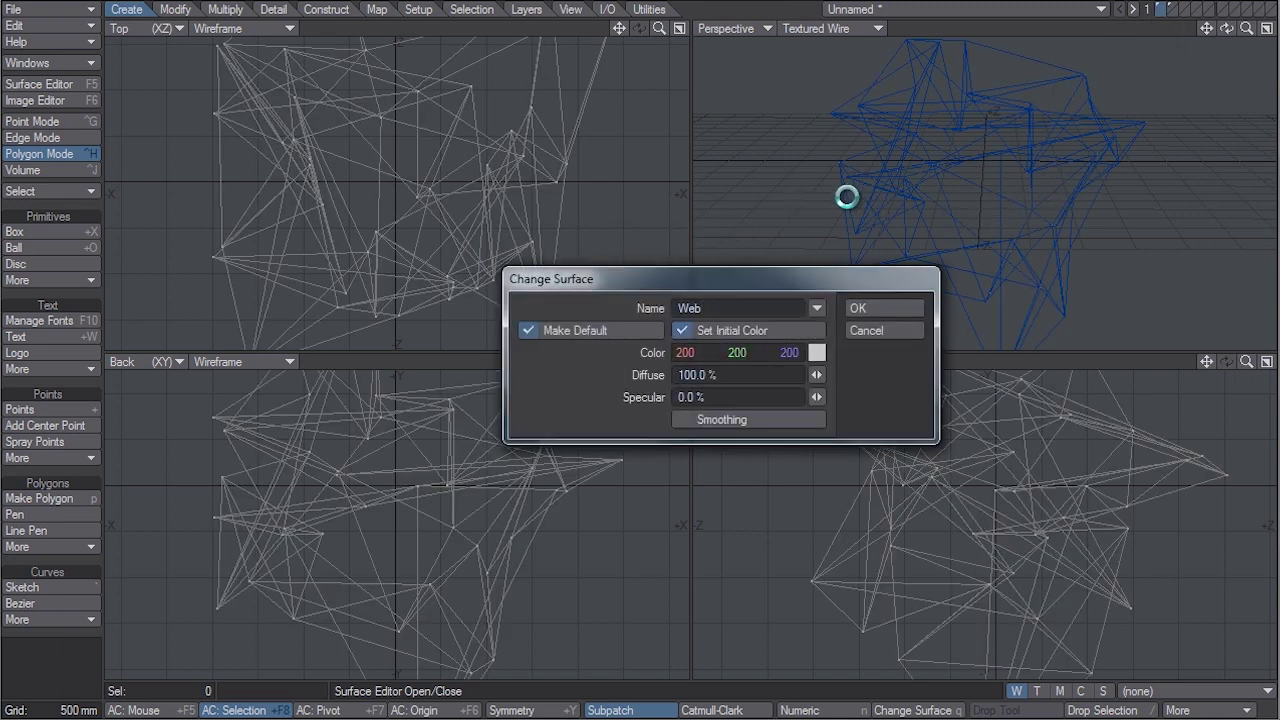
pyautogui.press('Return')
pyautogui.click(1172, 10)
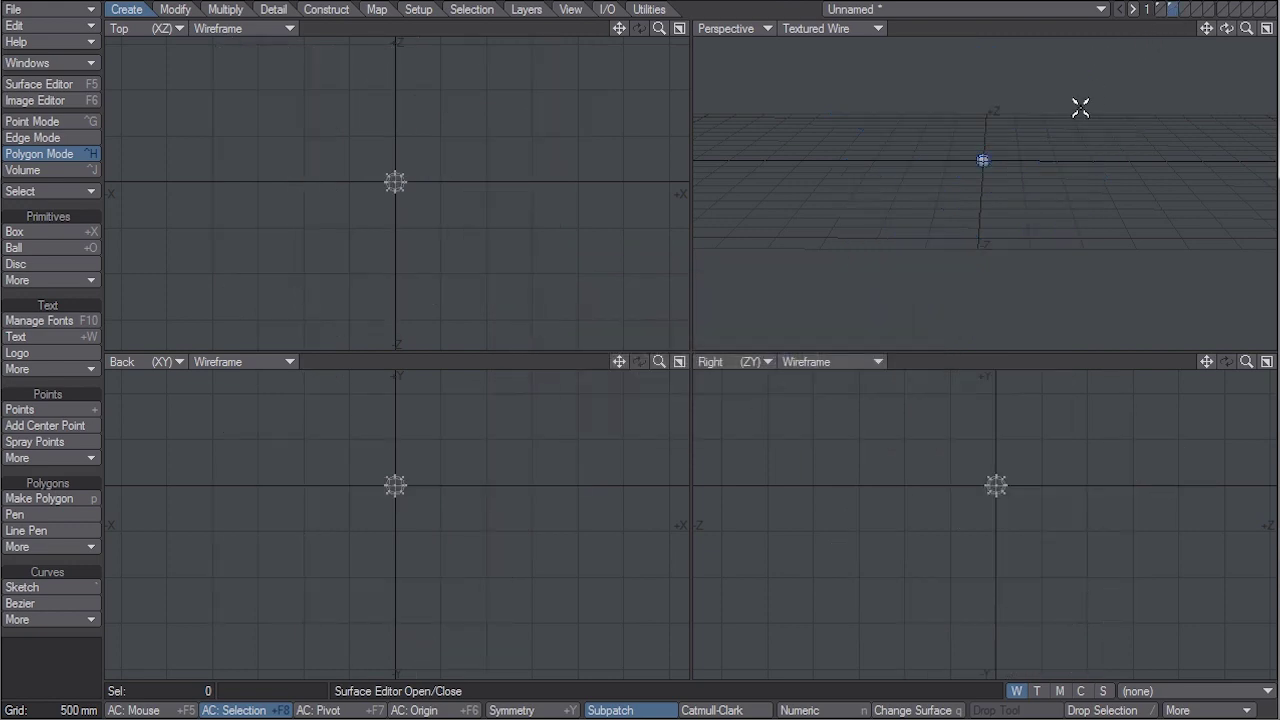
pyautogui.write('qBall')
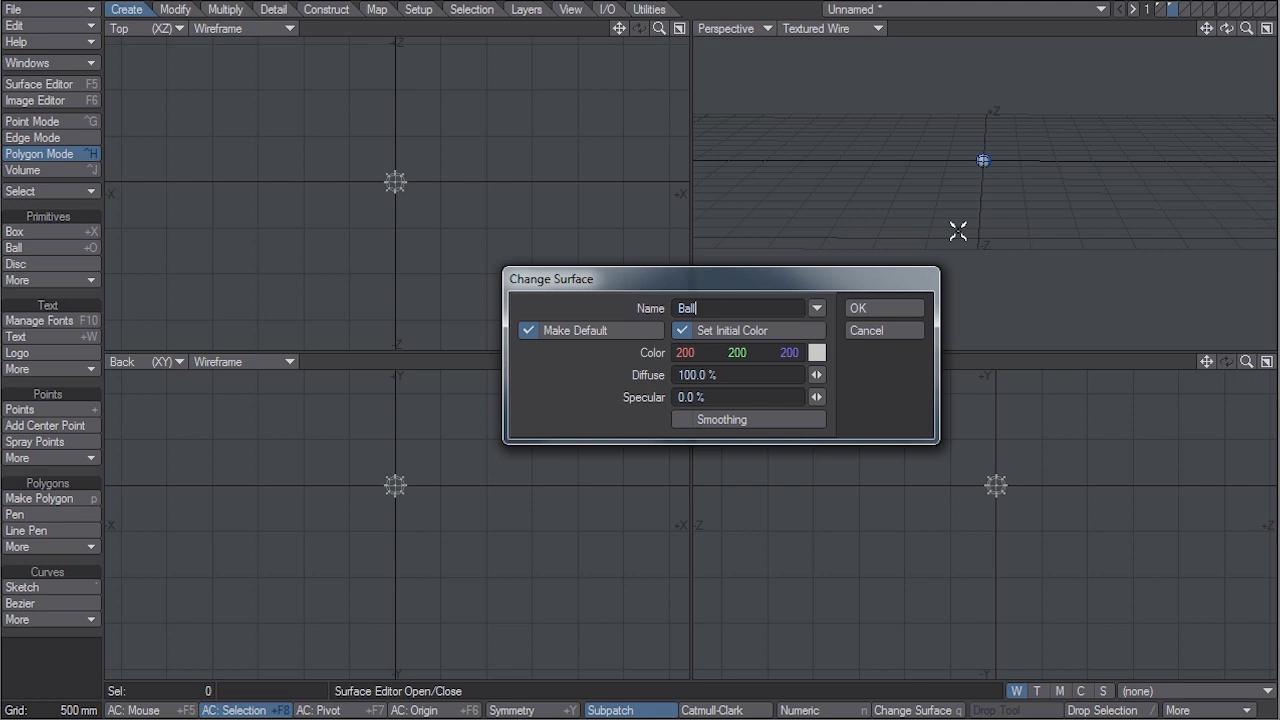
pyautogui.press('Return')
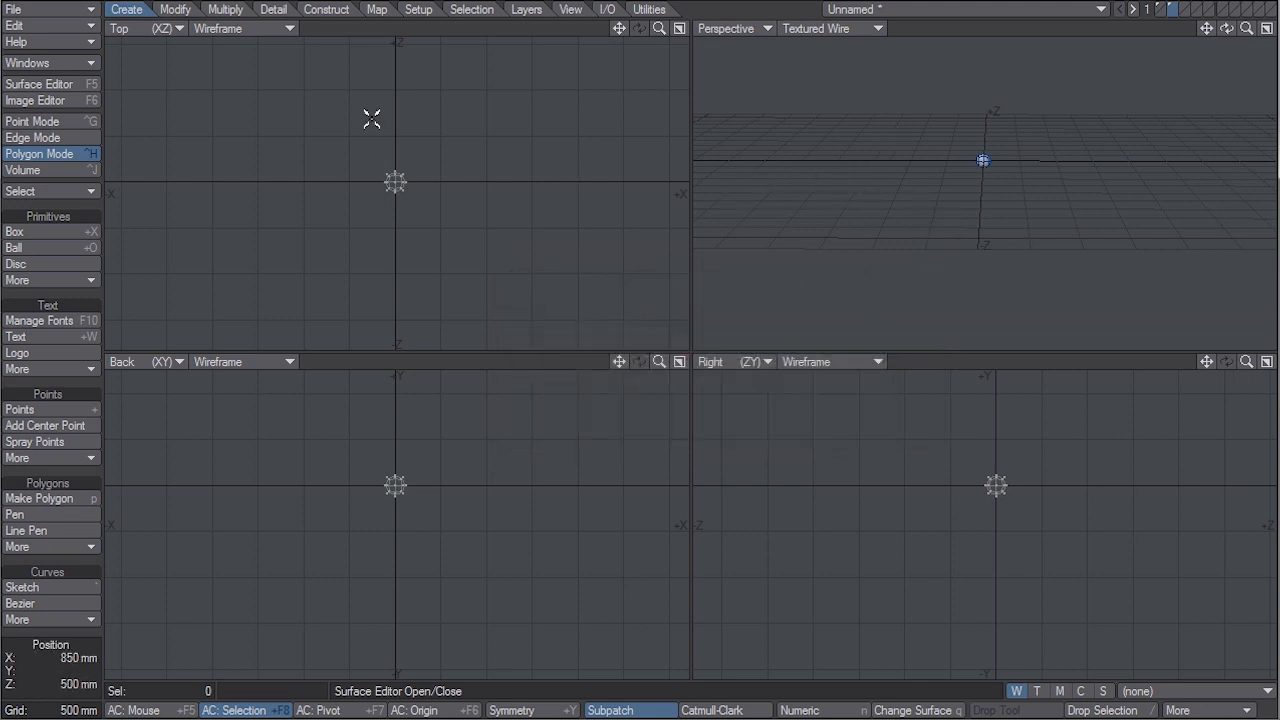
# Step: Switch to LightWave Layout, add an Instance Generator to the WebNetwork:Web object and open the generator's settings
pyautogui.click(65, 63)
pyautogui.click(65, 63)
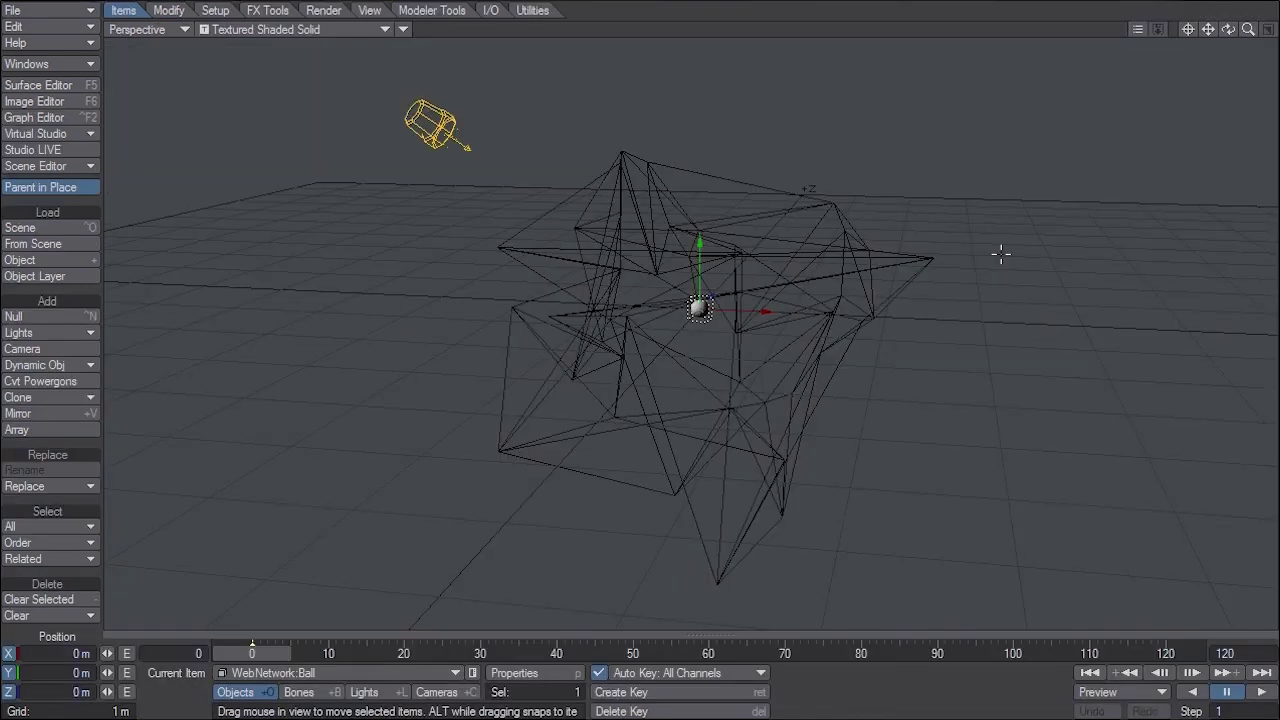
pyautogui.click(405, 673)
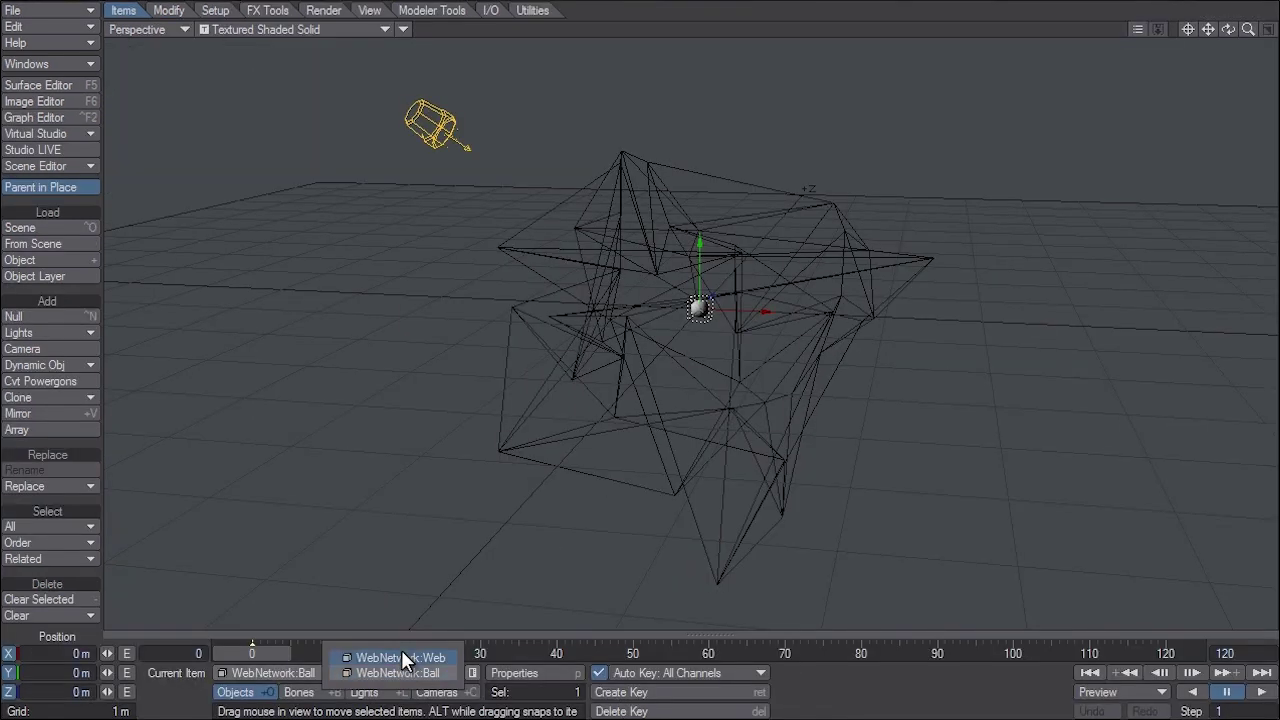
pyautogui.click(401, 657)
pyautogui.press('p')
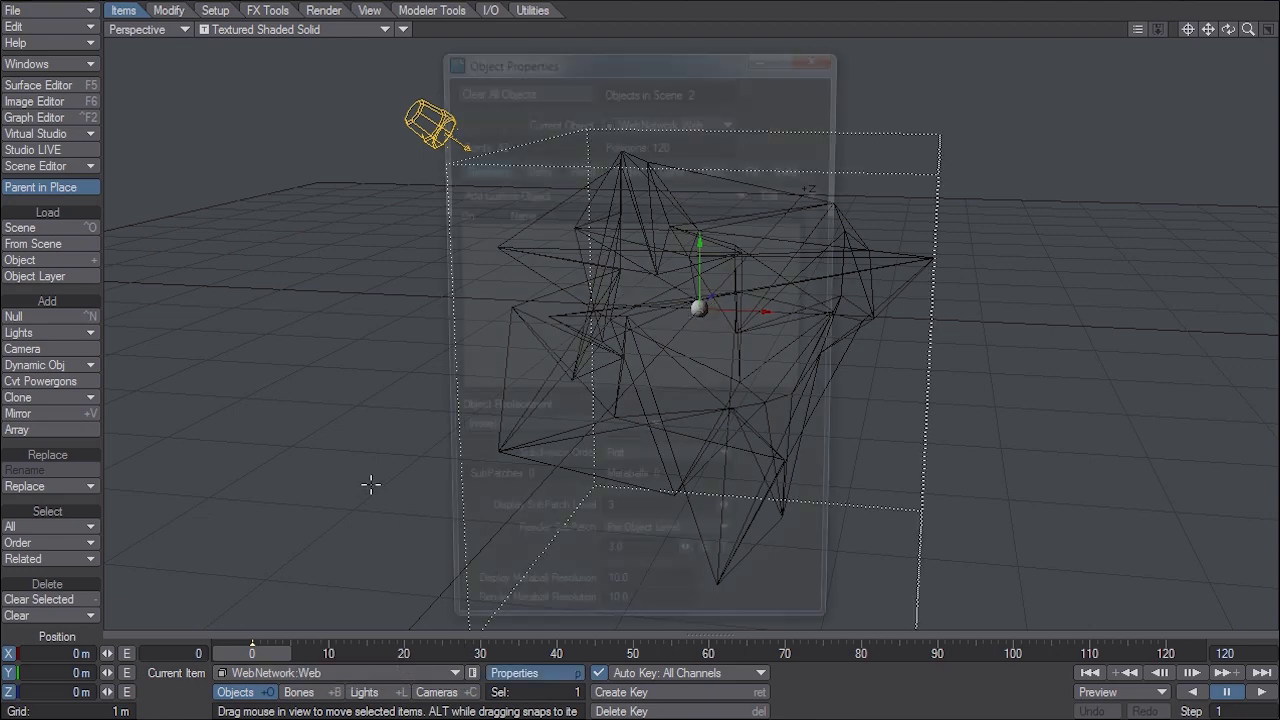
pyautogui.moveTo(588, 57); pyautogui.dragTo(219, 55)
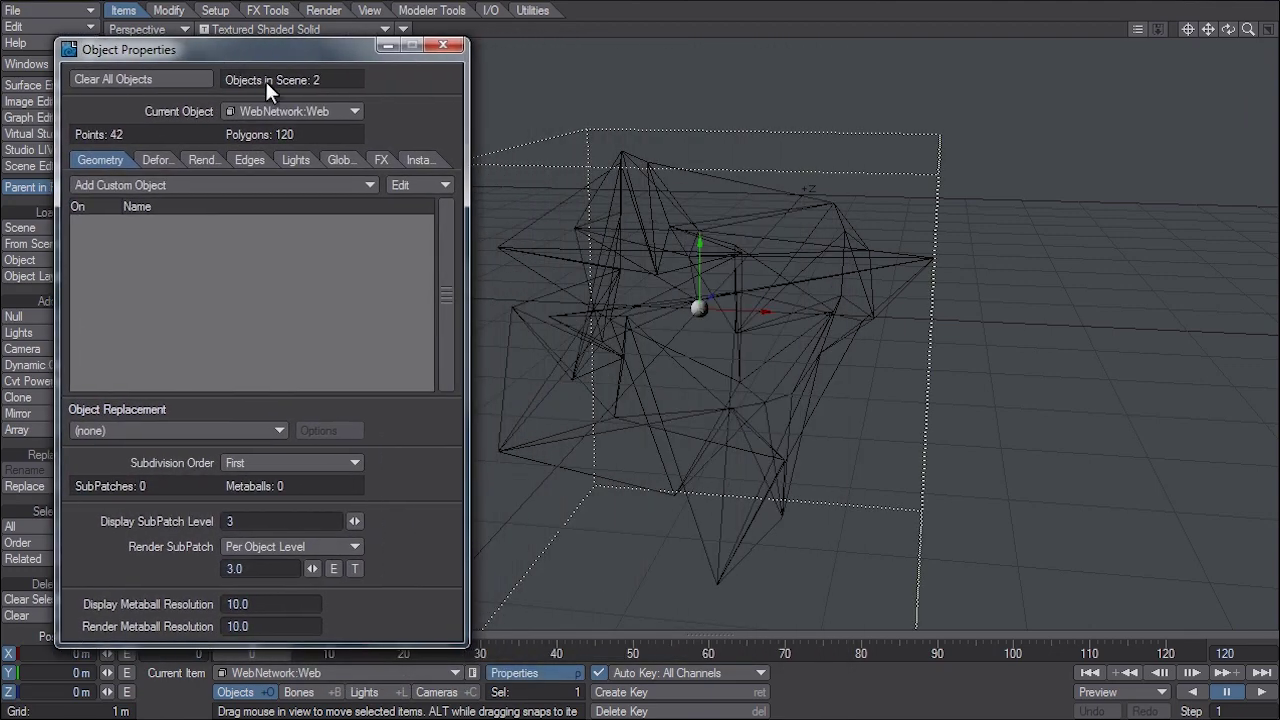
pyautogui.click(413, 160)
pyautogui.click(300, 184)
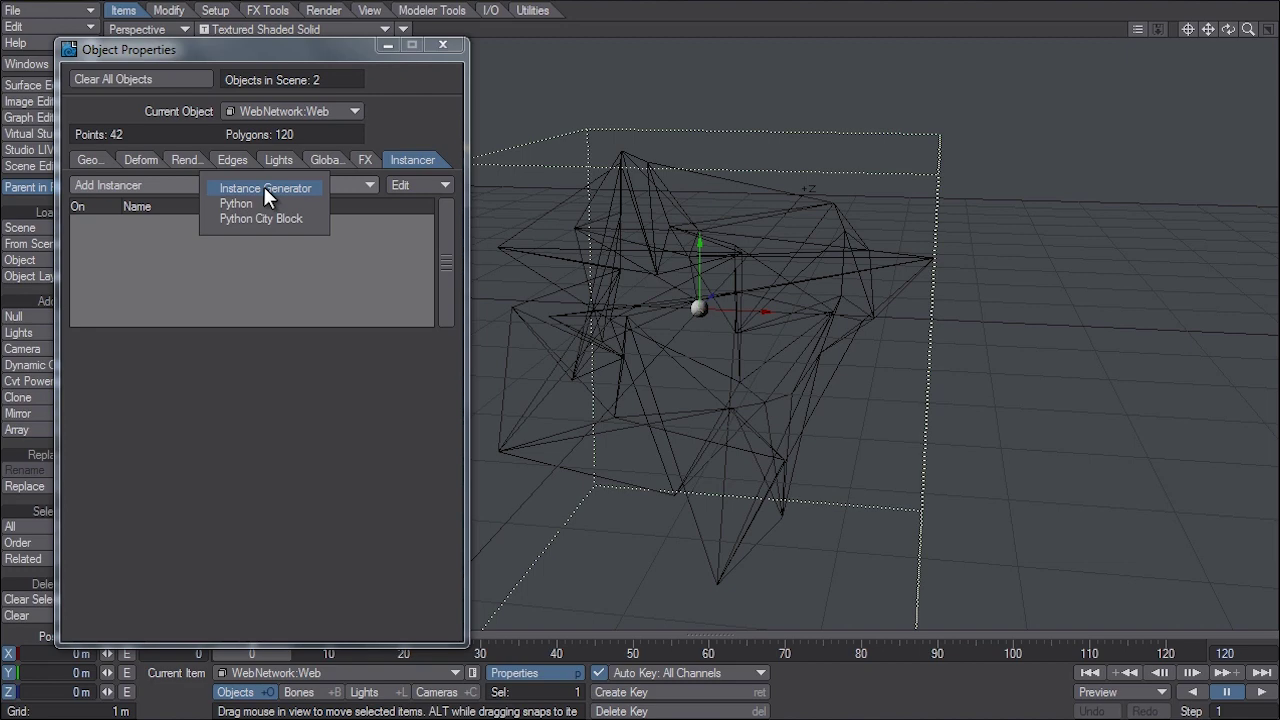
pyautogui.click(266, 189)
pyautogui.doubleClick(246, 223)
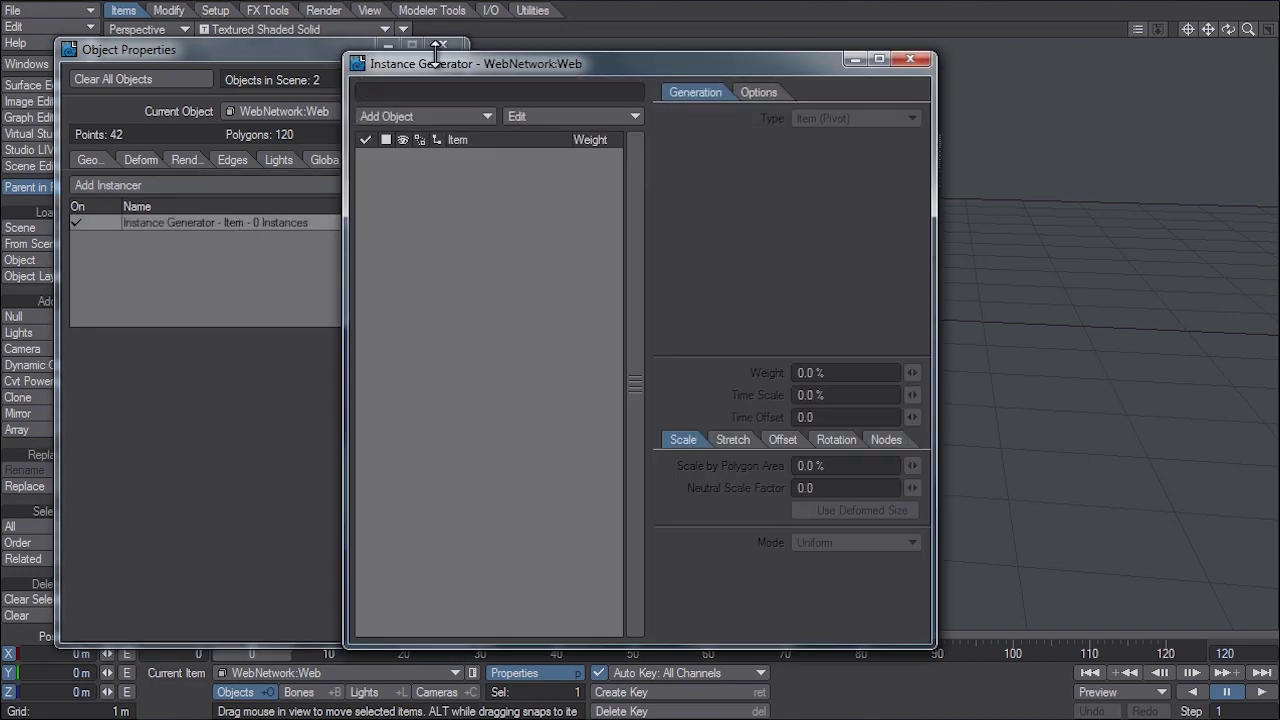
# Step: Close the object properties and add WebNetwork:Ball as the instanced object in the generator
pyautogui.click(438, 45)
pyautogui.moveTo(620, 63); pyautogui.dragTo(446, 53)
pyautogui.click(288, 108)
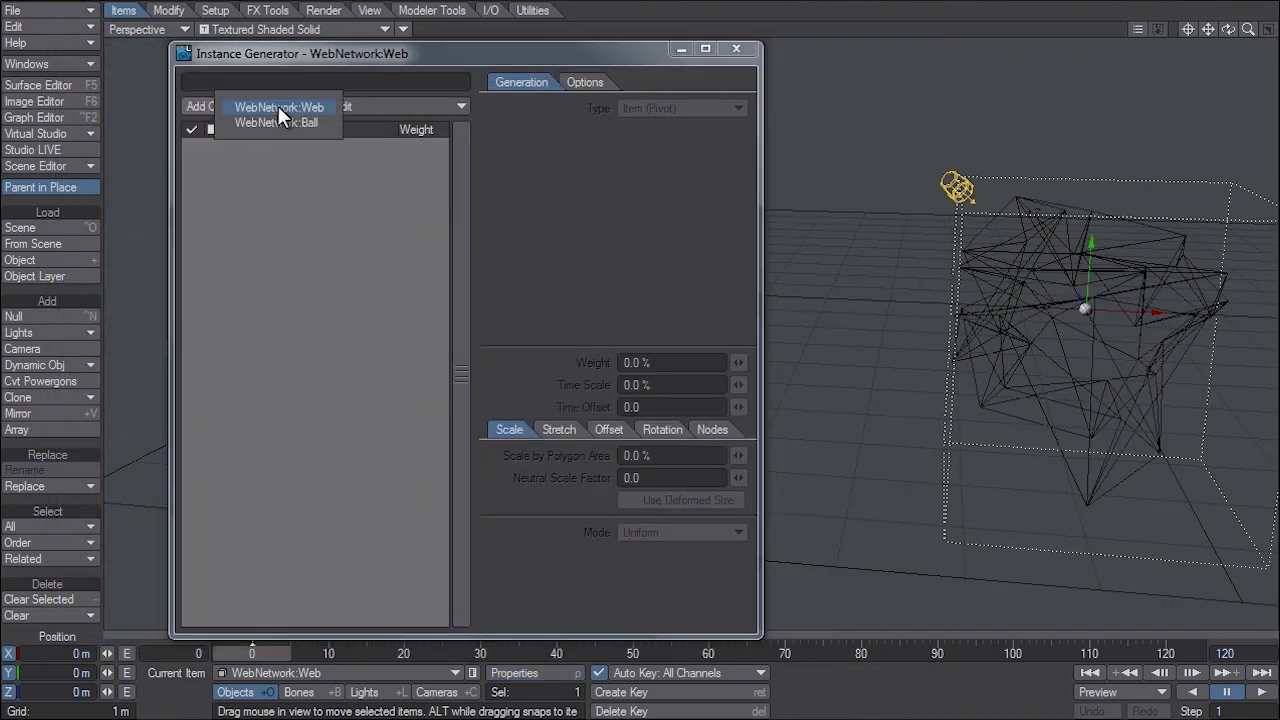
pyautogui.click(274, 123)
pyautogui.click(340, 148)
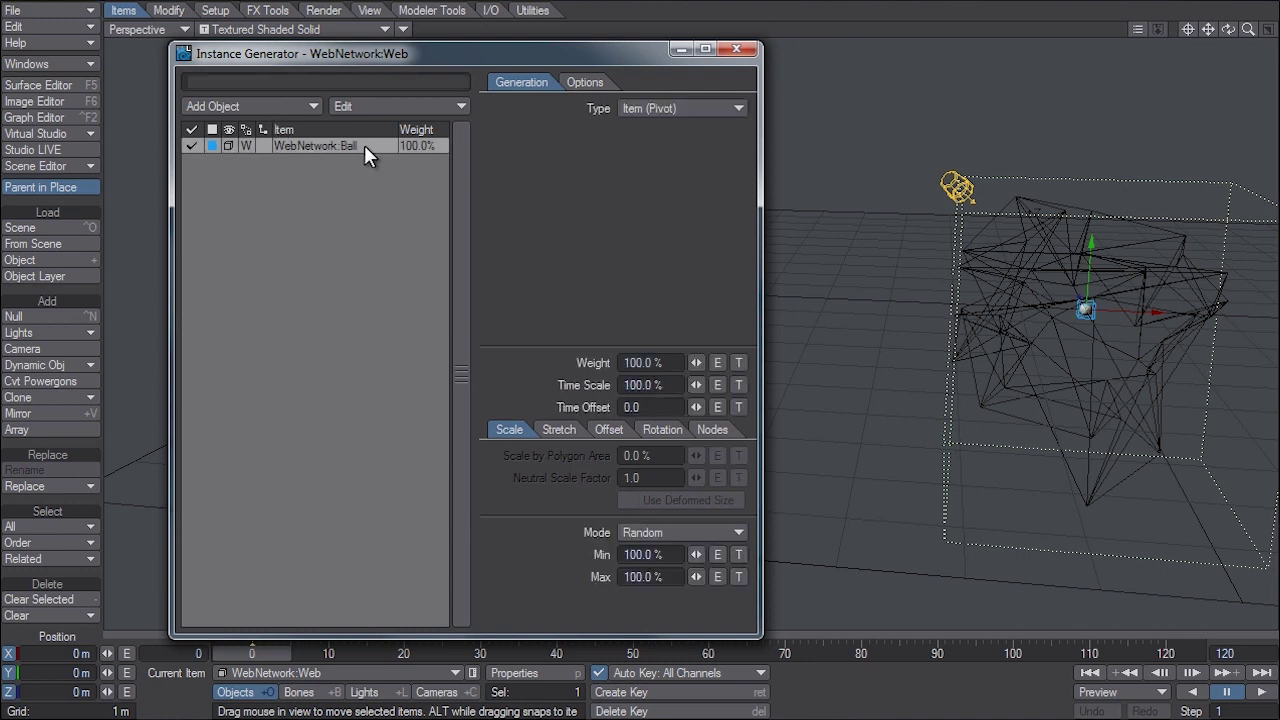
# Step: Set the Ball's instance generation type to Points with Max Points enabled, and display the instances as solids
pyautogui.click(640, 104)
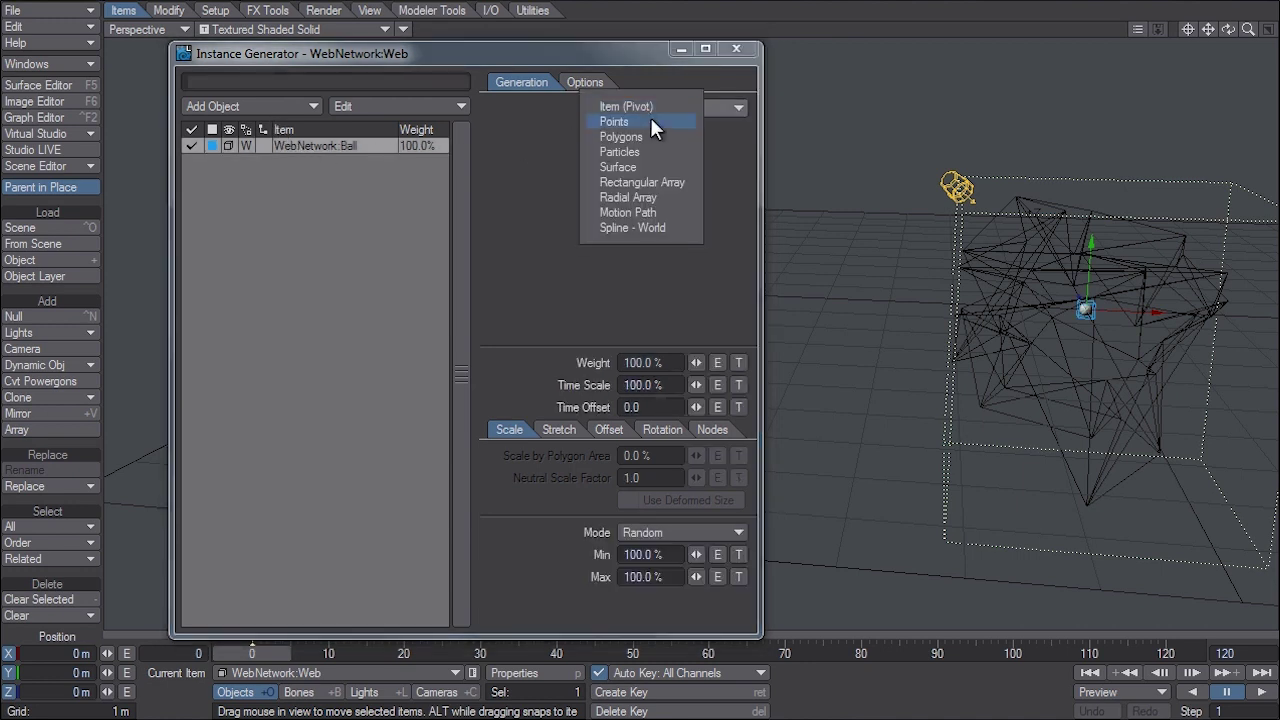
pyautogui.click(650, 117)
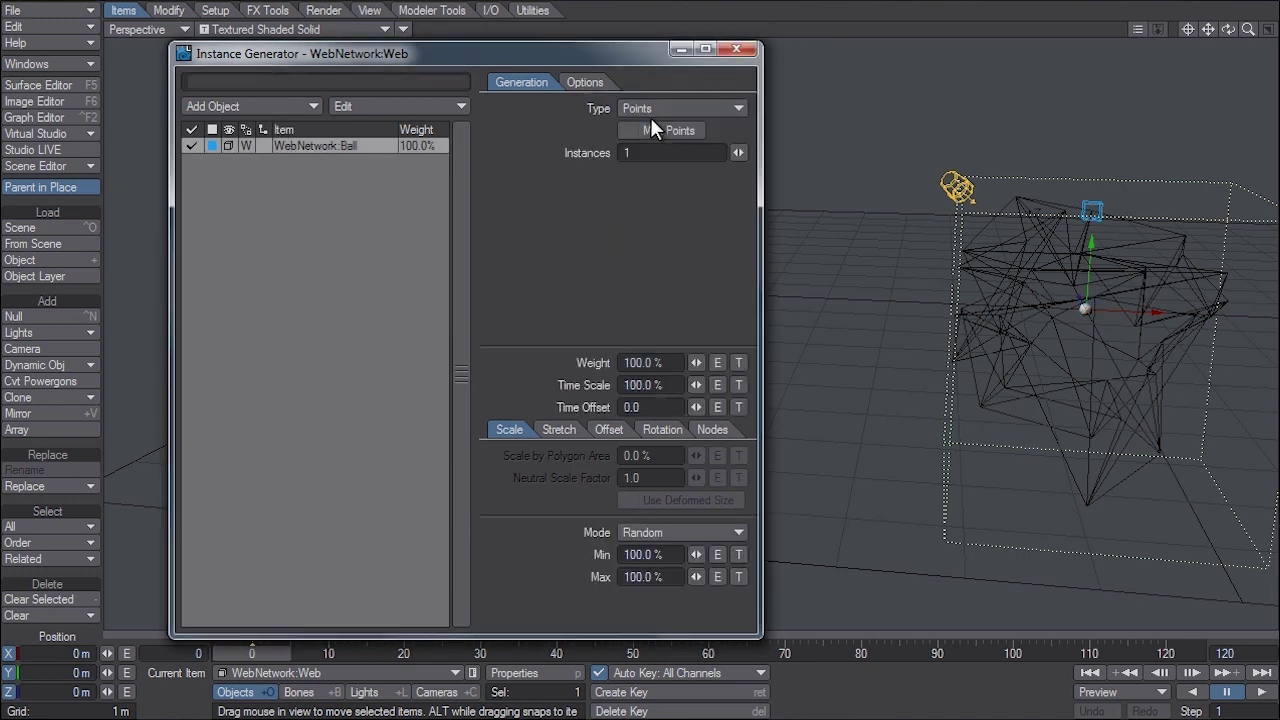
pyautogui.click(228, 145)
pyautogui.click(215, 190)
pyautogui.click(651, 134)
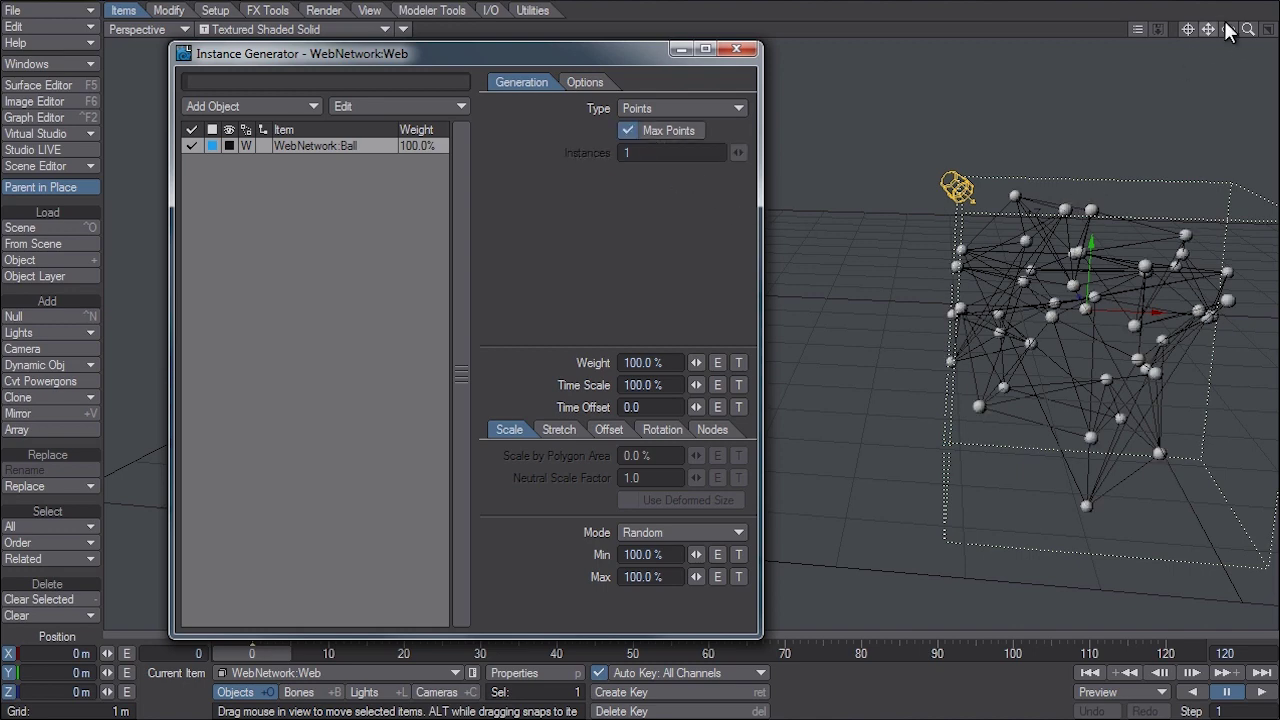
# Step: Set the Ball instances' scale mode to Uniform, reduce the scale to about 67.5 %, and close the generator settings
pyautogui.moveTo(1229, 30); pyautogui.dragTo(1082, 31)
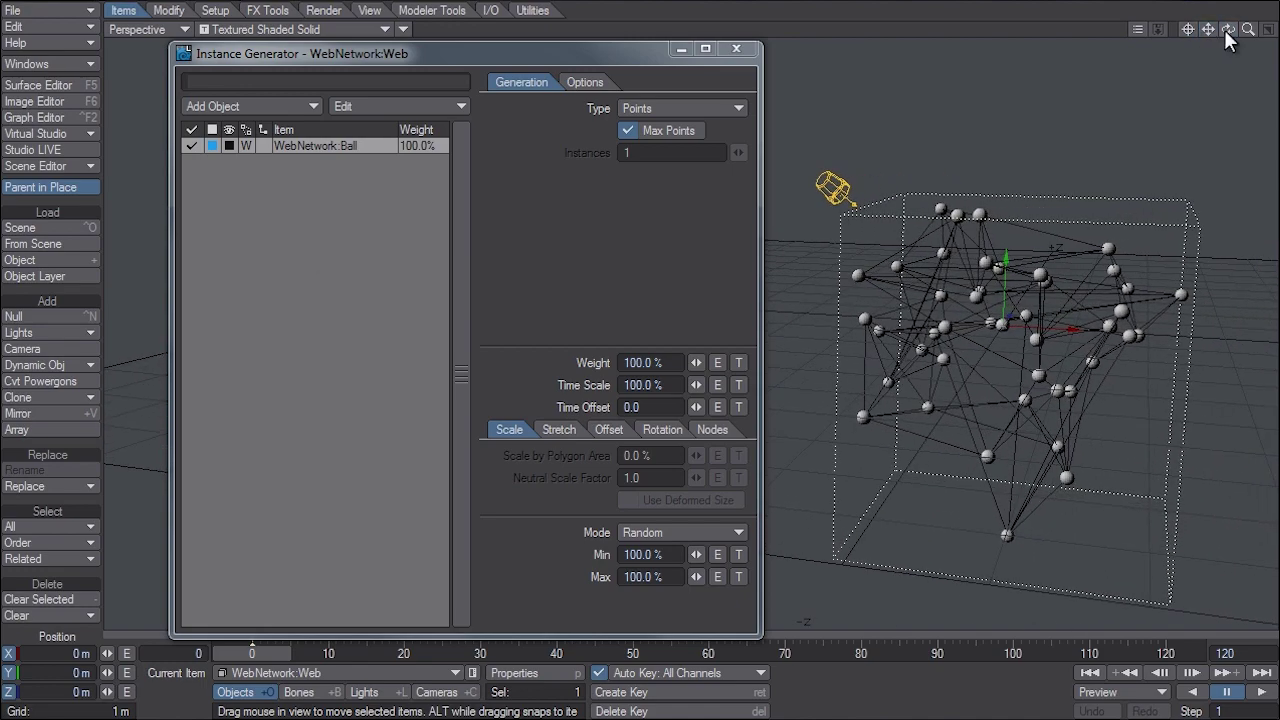
pyautogui.moveTo(1224, 29); pyautogui.dragTo(1080, 47)
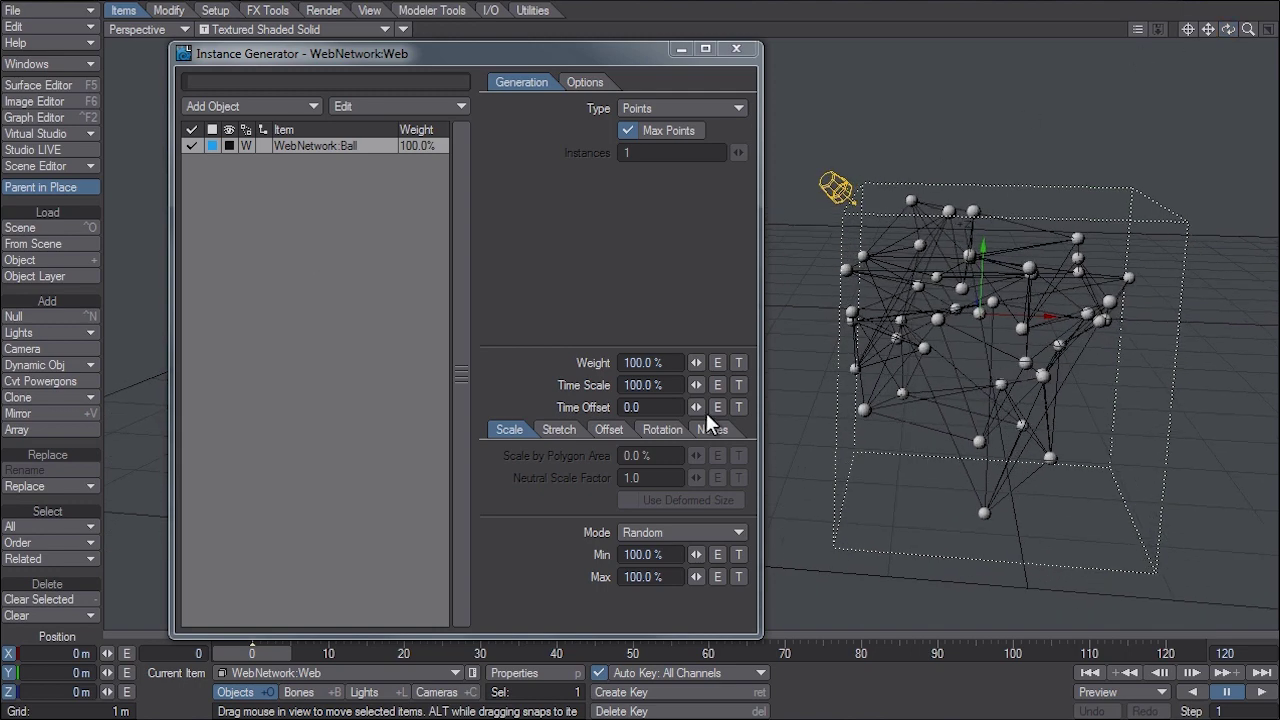
pyautogui.click(648, 534)
pyautogui.click(646, 517)
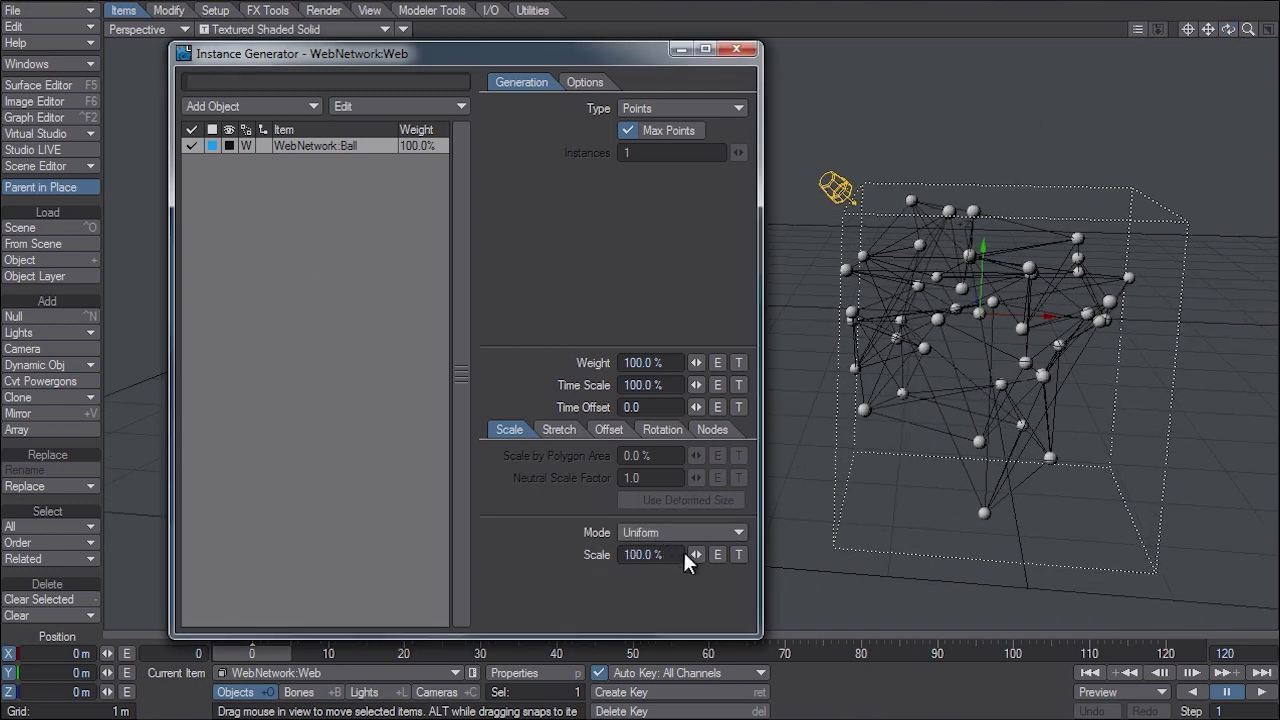
pyautogui.moveTo(696, 554); pyautogui.dragTo(639, 554)
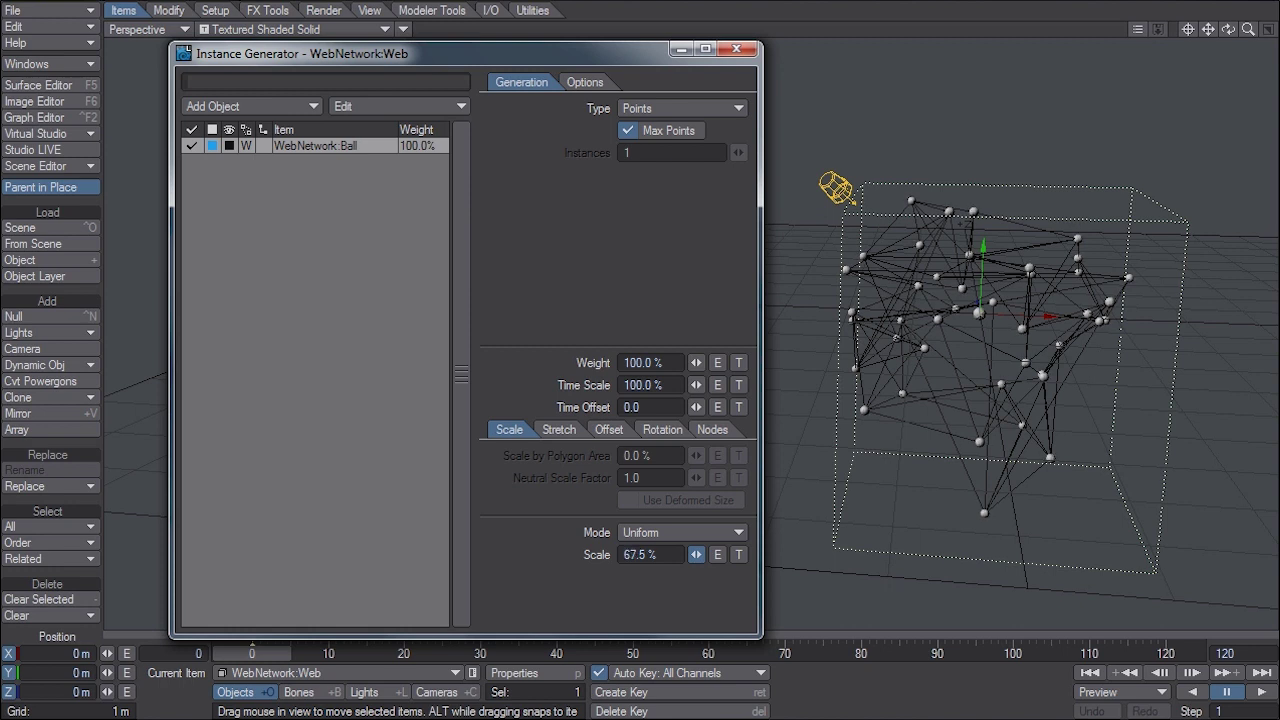
pyautogui.press('p')
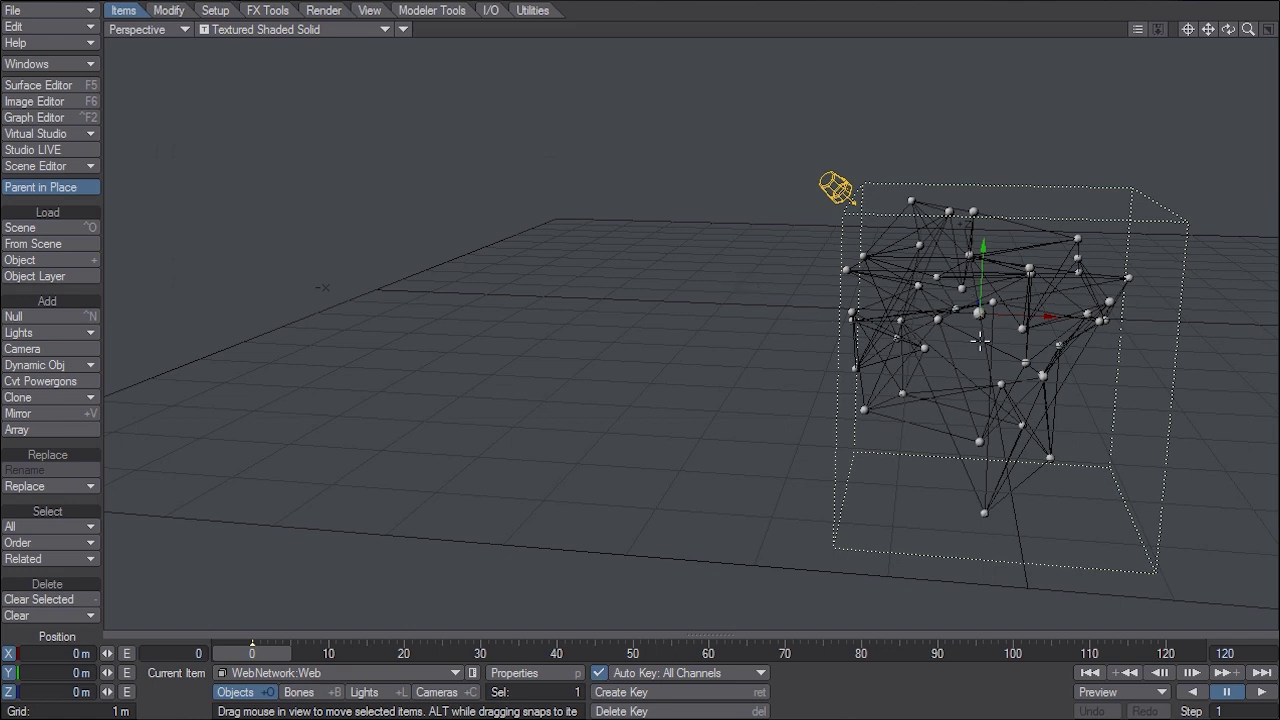
# Step: Hide the original WebNetwork:Ball object from the viewport through the Scene Editor's visibility setting
pyautogui.click(14, 166)
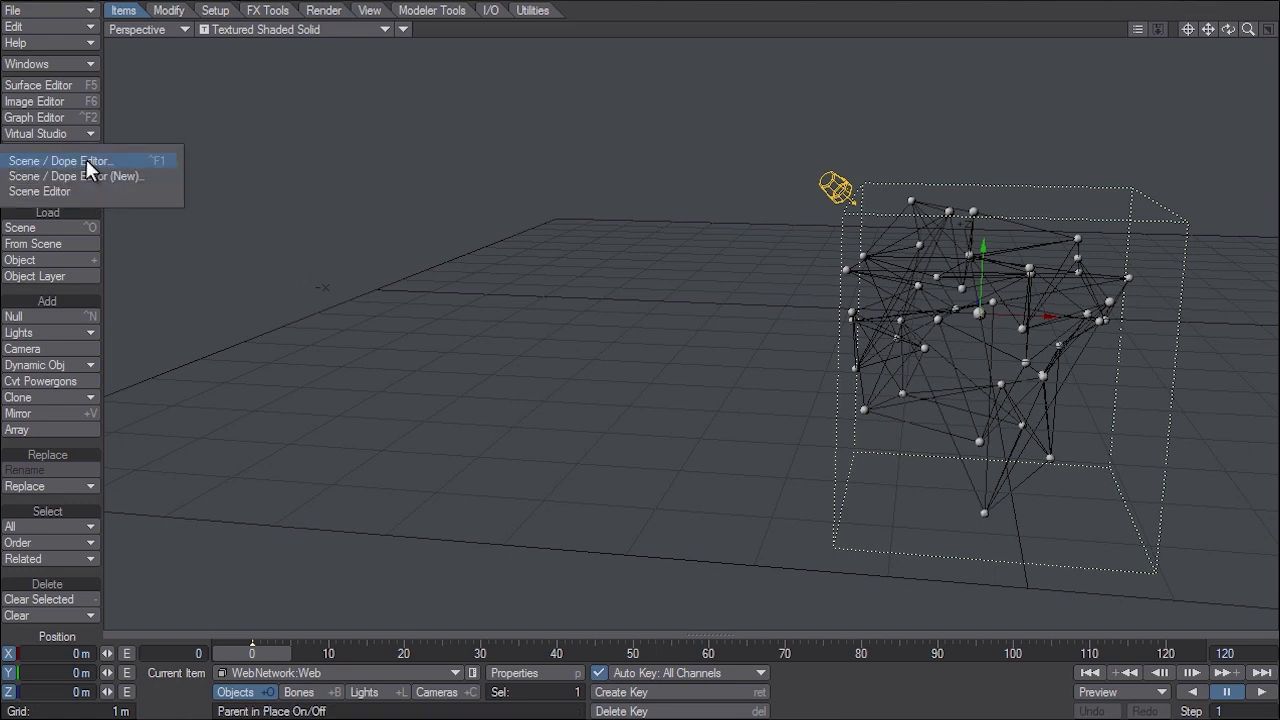
pyautogui.click(30, 164)
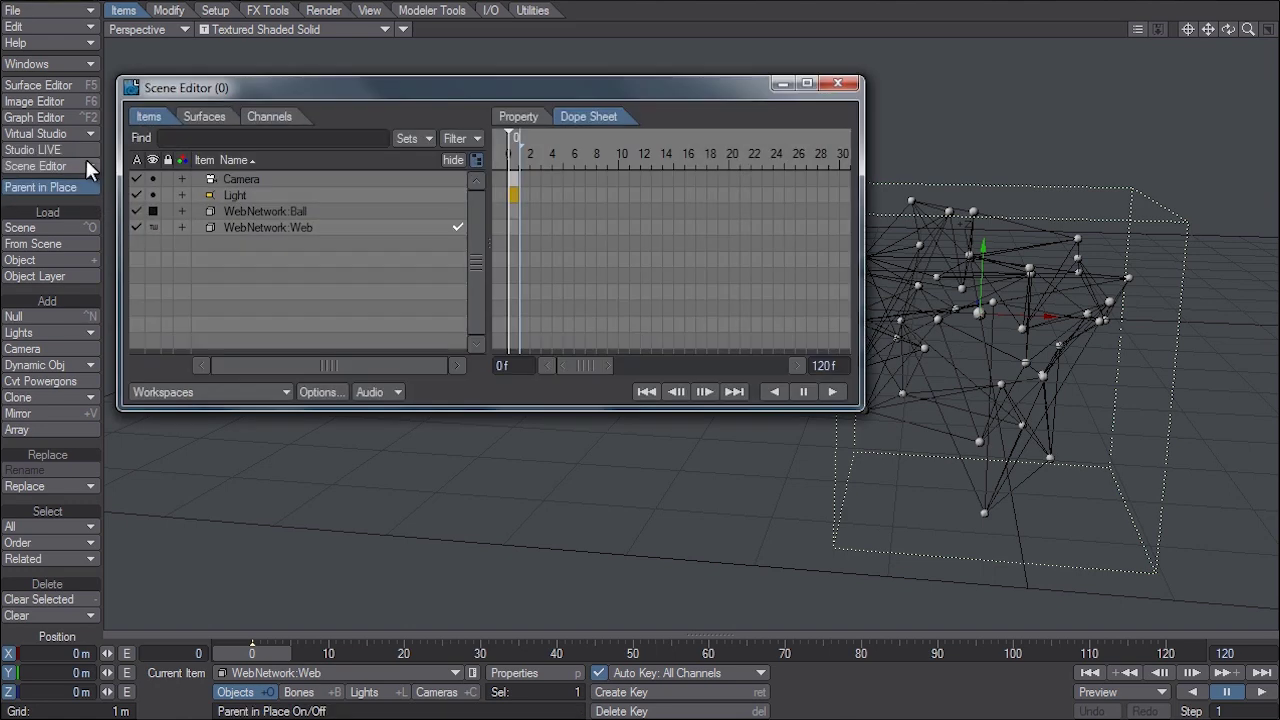
pyautogui.click(152, 211)
pyautogui.click(152, 222)
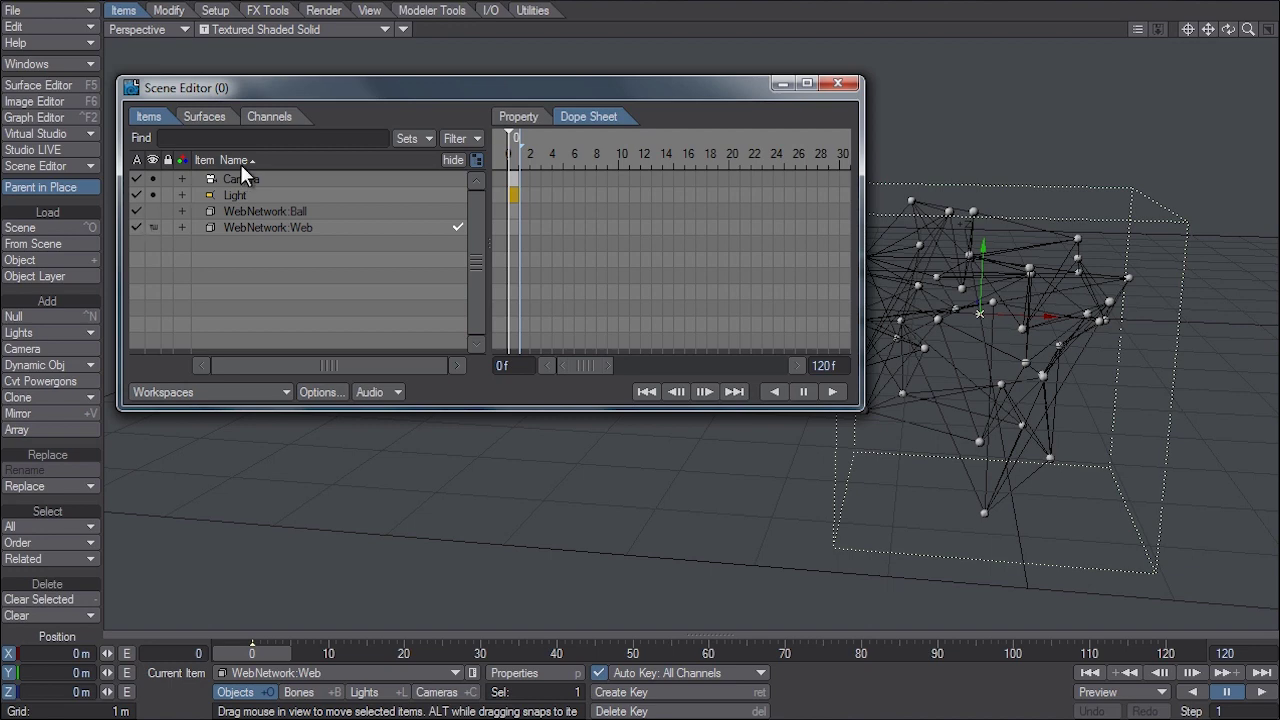
# Step: Switch the viewport to VPR rendering, deactivate the original WebNetwork:Ball object and close the Scene Editor
pyautogui.click(320, 29)
pyautogui.click(325, 62)
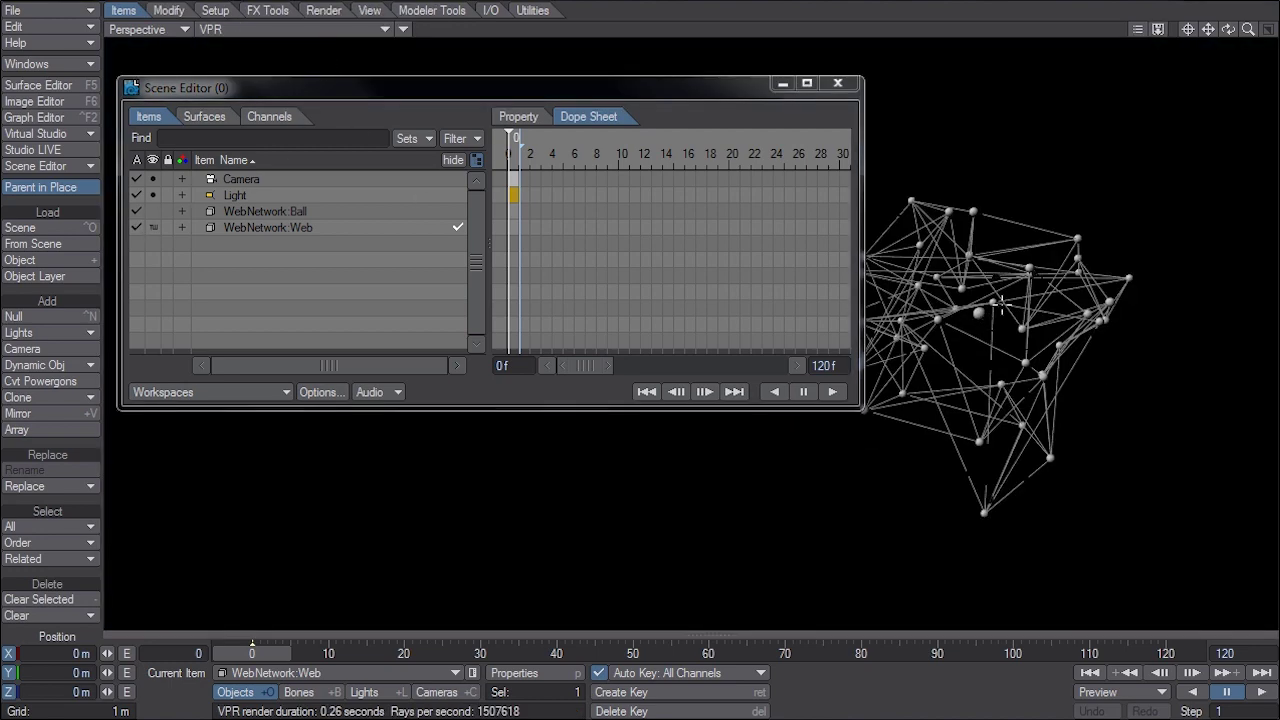
pyautogui.click(136, 208)
pyautogui.click(135, 208)
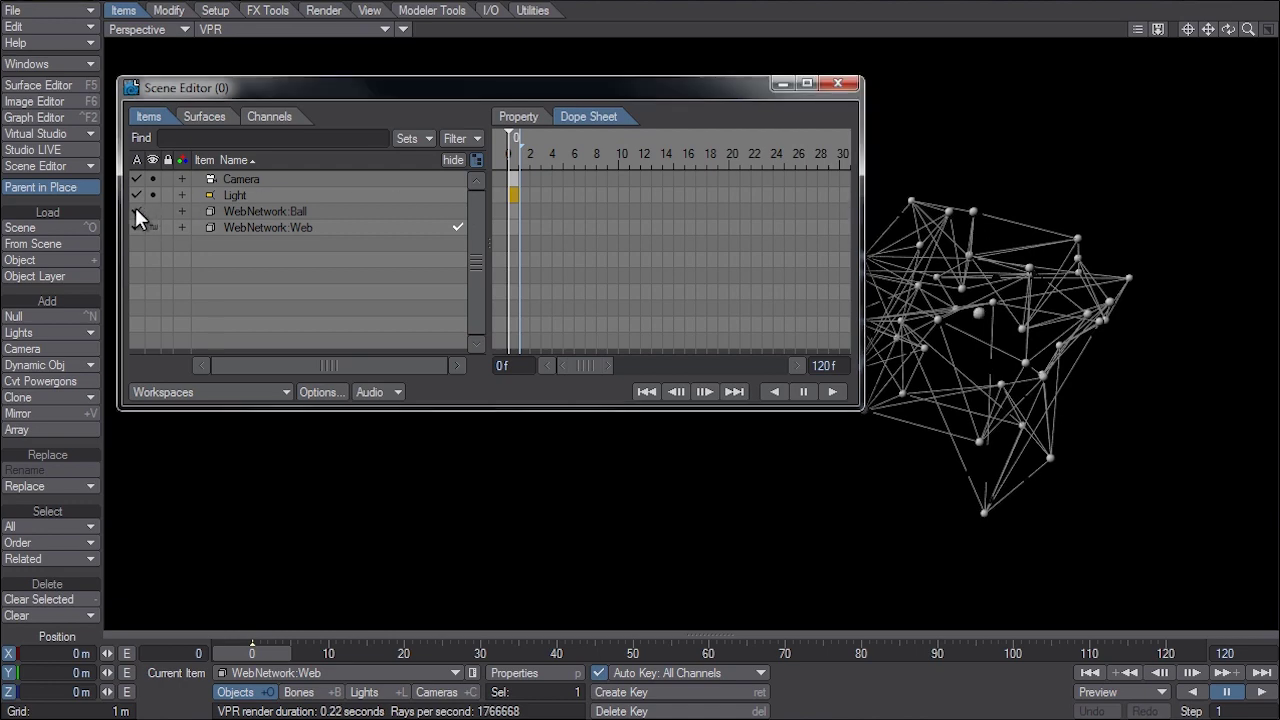
pyautogui.click(133, 209)
pyautogui.click(837, 85)
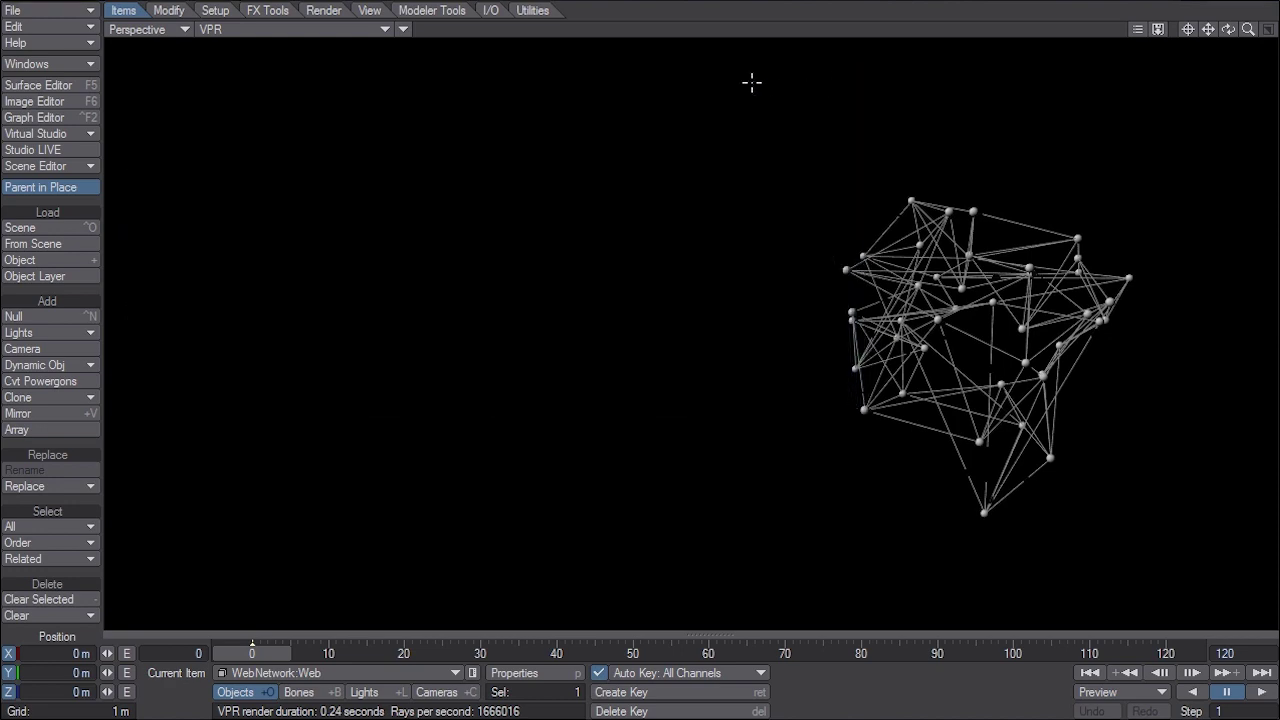
# Step: Select the camera in camera view and move it closer to the network, at about X -27 mm, Y -608 mm, Z -10.1 m
pyautogui.press('6')
pyautogui.click(432, 692)
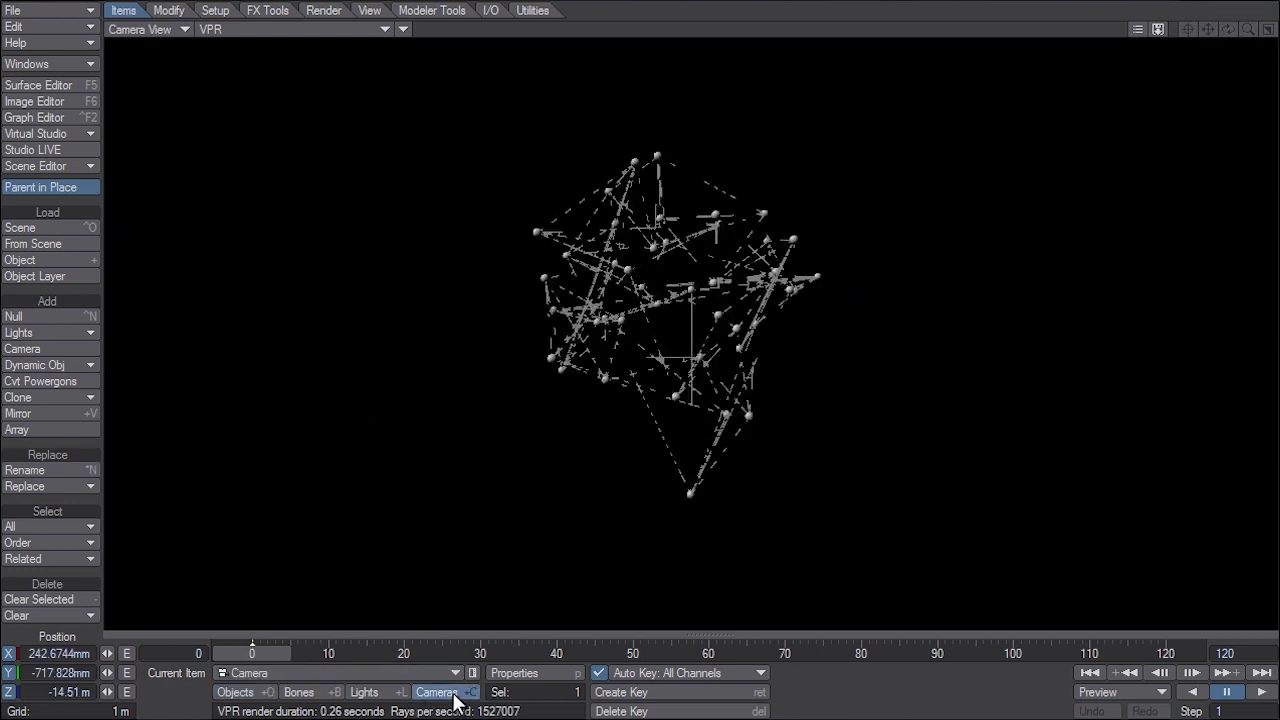
pyautogui.moveTo(690, 420); pyautogui.dragTo(678, 253)
pyautogui.moveTo(317, 206); pyautogui.dragTo(322, 271)
pyautogui.moveTo(322, 271); pyautogui.dragTo(322, 249, button='right')
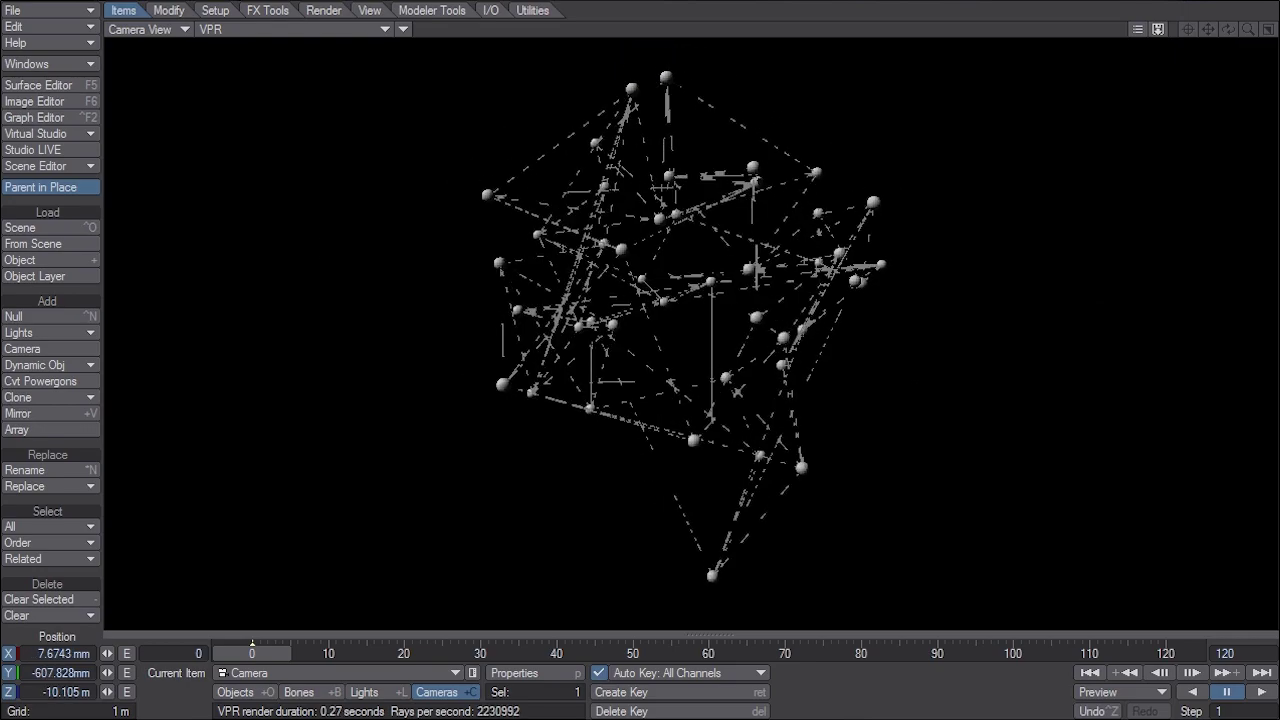
pyautogui.moveTo(322, 249); pyautogui.dragTo(315, 249)
# Step: Set the scene's backdrop color to white (255, 255, 255) and close the Effects settings
pyautogui.hotkey('ctrl', 'F5')
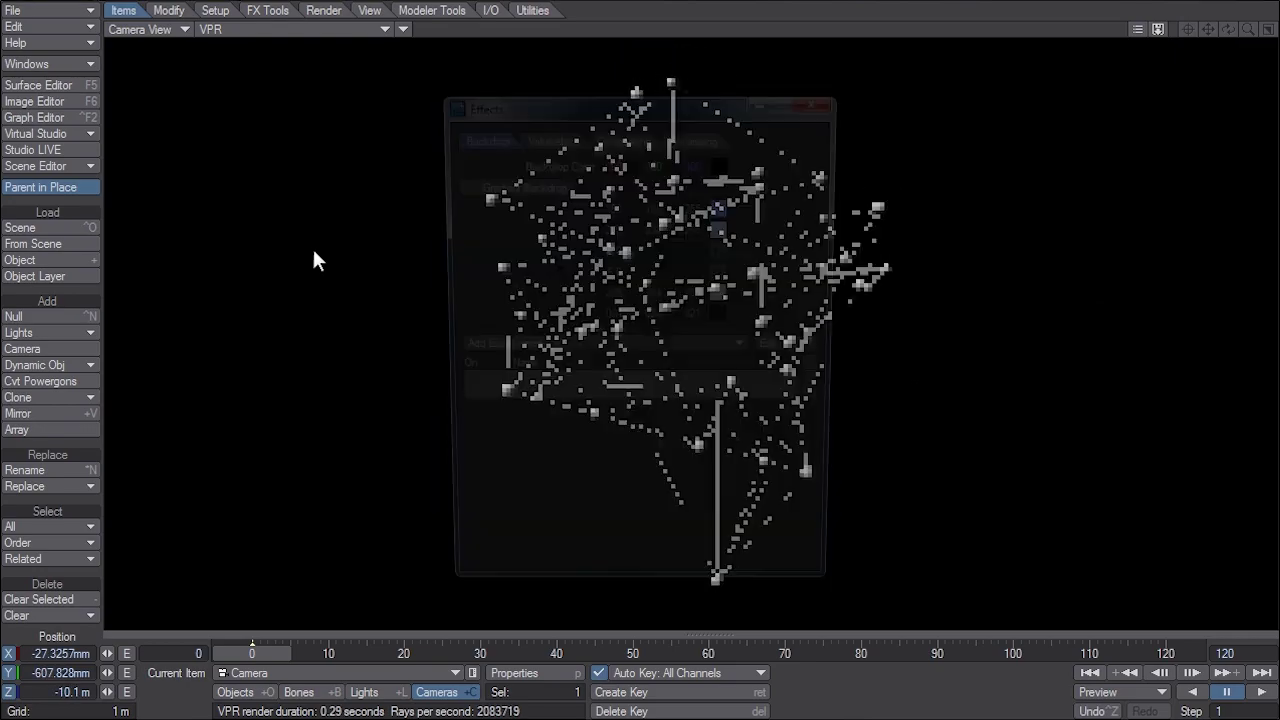
pyautogui.moveTo(723, 161); pyautogui.dragTo(758, 146, button='right')
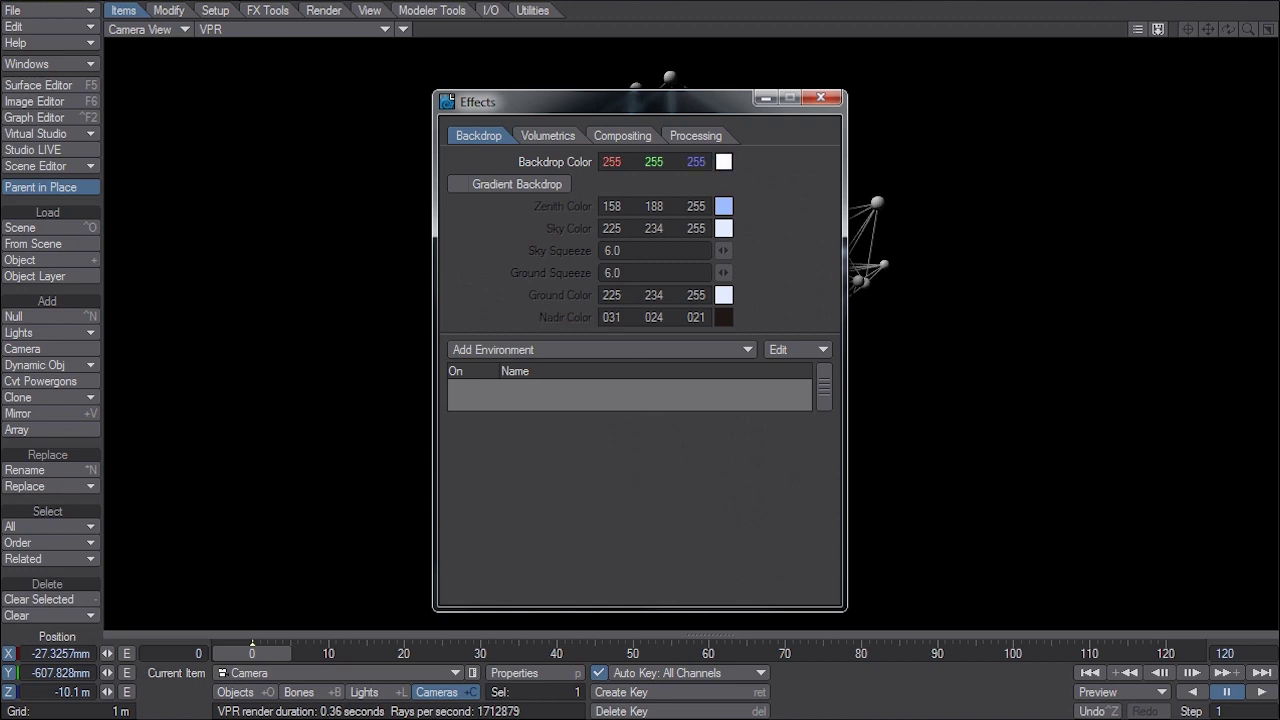
pyautogui.click(826, 100)
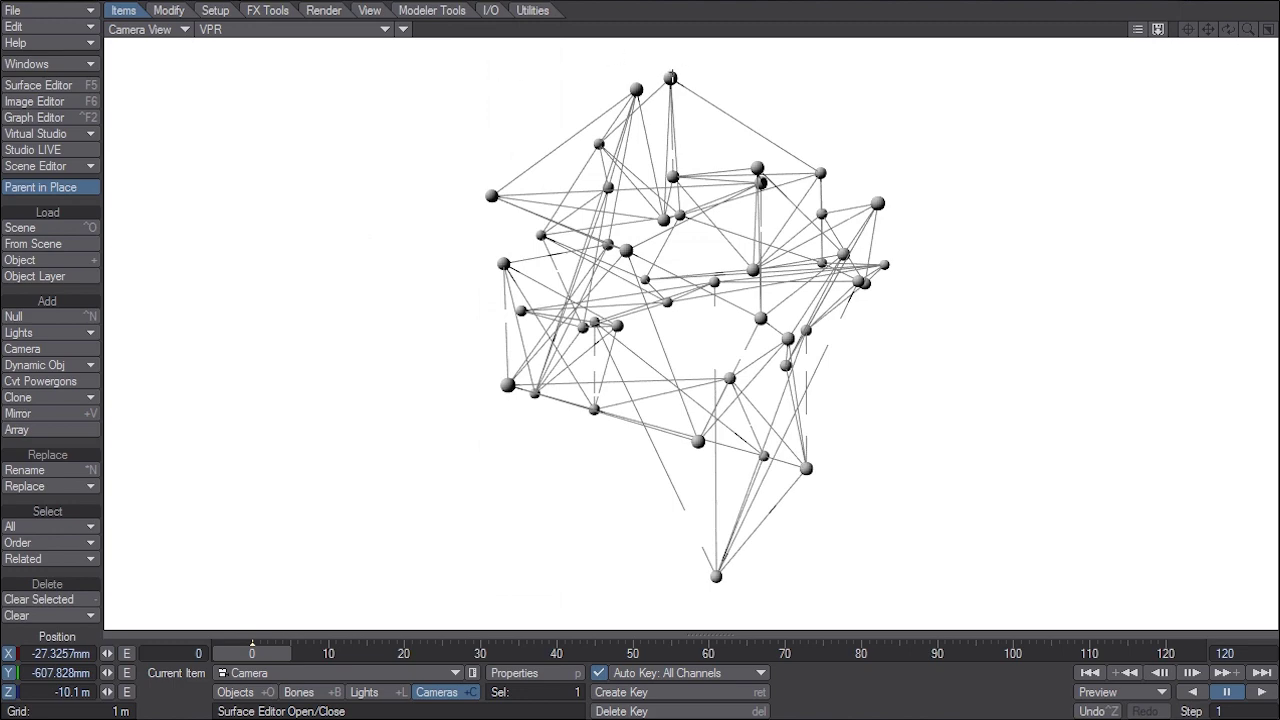
# Step: Set the color of both the Ball and Web surfaces to black (0, 0, 0) and close the Surface Editor
pyautogui.press('F5')
pyautogui.moveTo(408, 25); pyautogui.dragTo(401, 22)
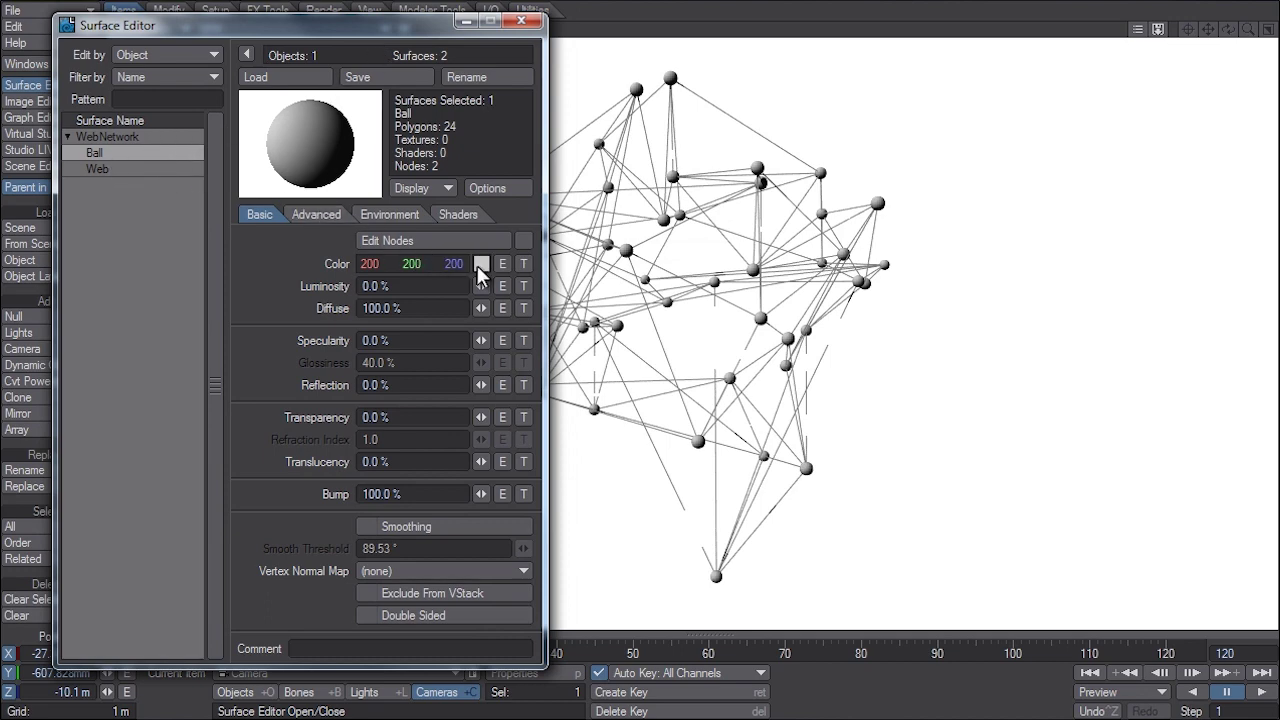
pyautogui.moveTo(478, 265); pyautogui.dragTo(380, 265, button='right')
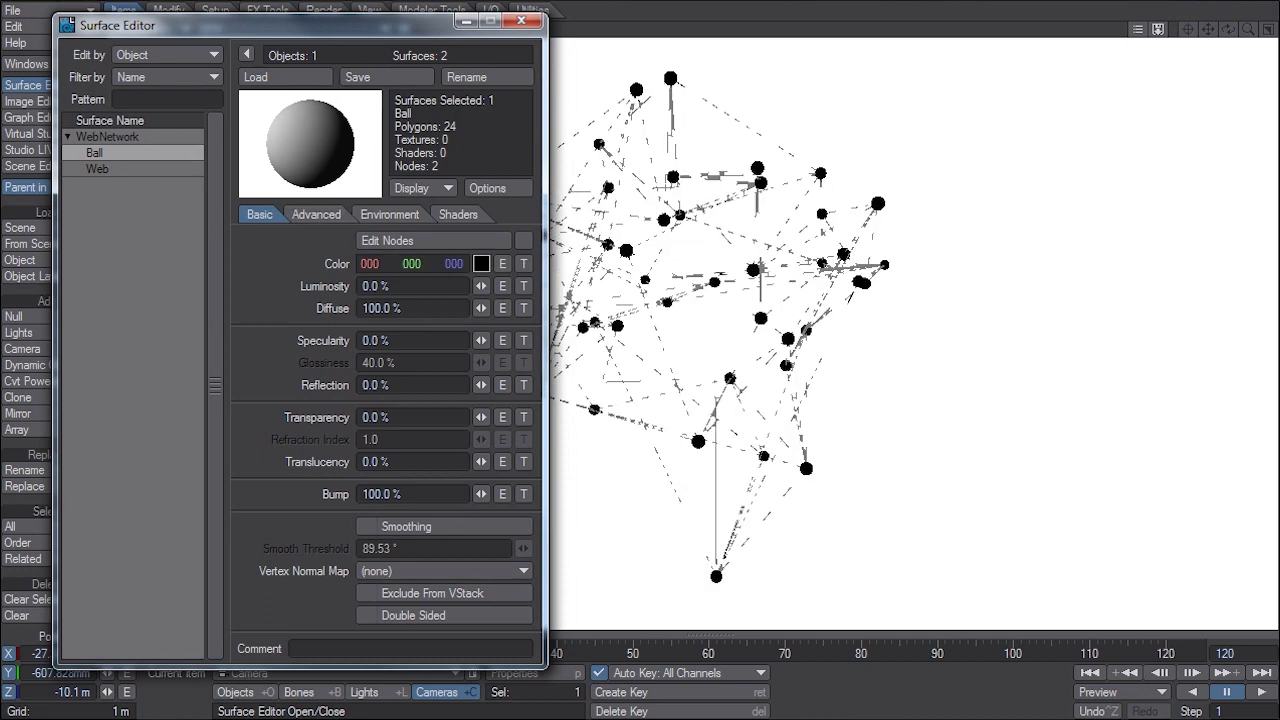
pyautogui.click(137, 170)
pyautogui.moveTo(481, 264); pyautogui.dragTo(380, 264, button='right')
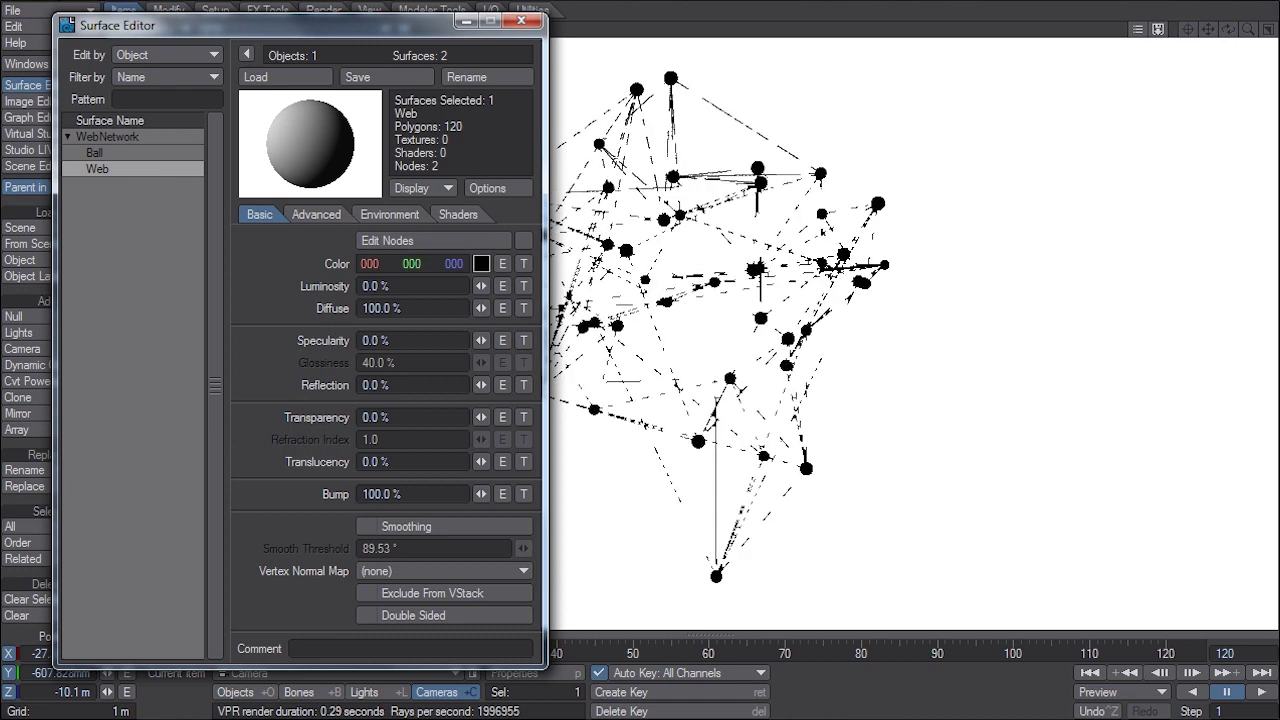
pyautogui.click(522, 21)
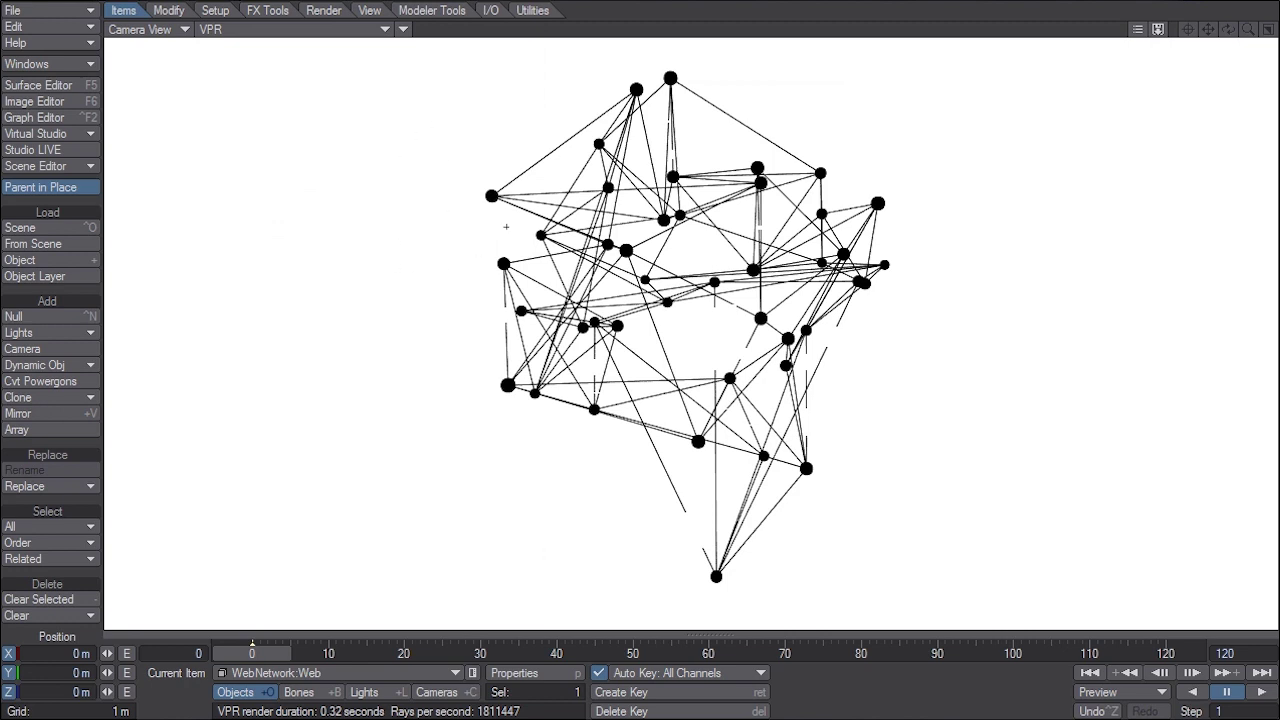
# Step: Switch the viewport to a Perspective view in Textured Shaded Solid mode with the network centred
pyautogui.click(300, 29)
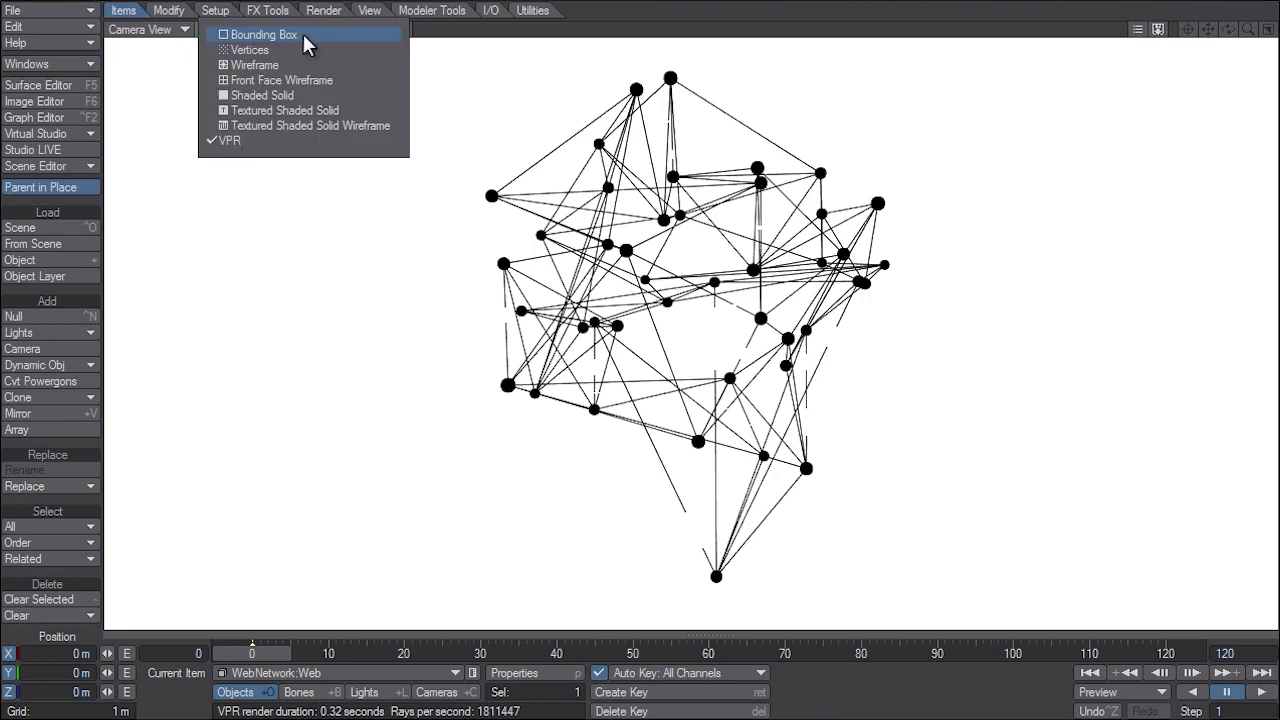
pyautogui.click(316, 114)
pyautogui.press('4')
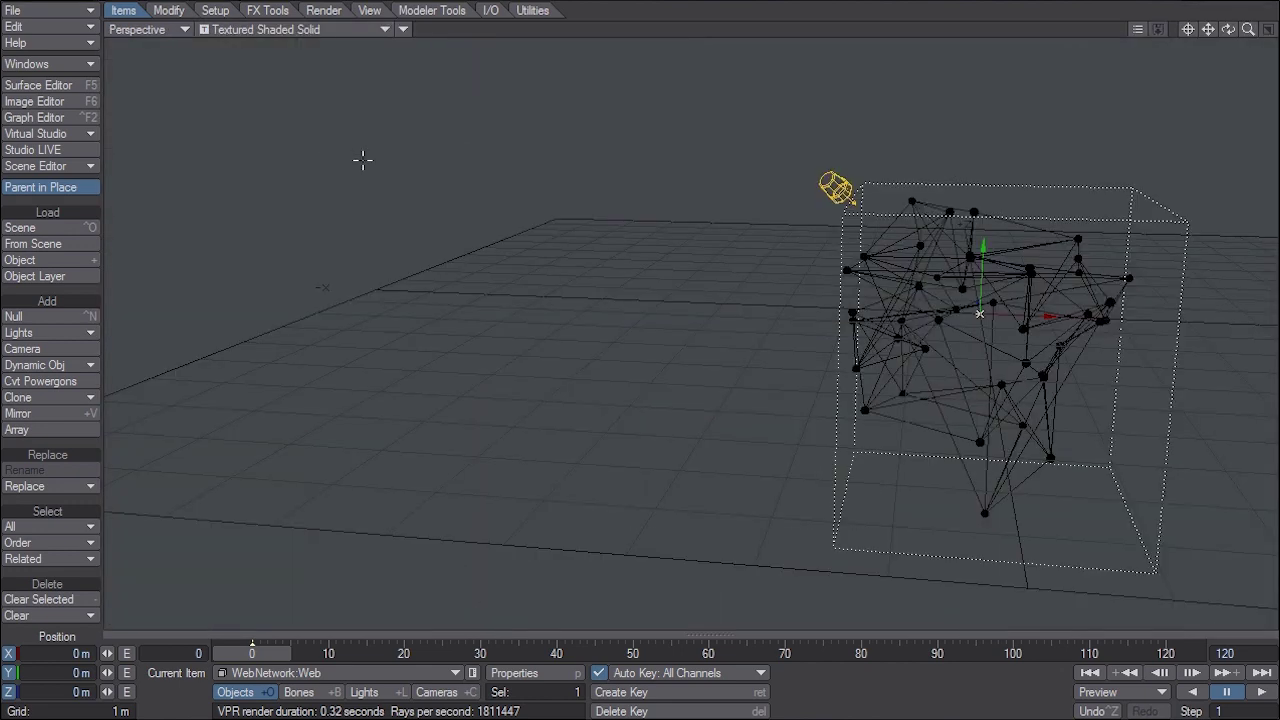
pyautogui.moveTo(1212, 28); pyautogui.dragTo(1215, 97)
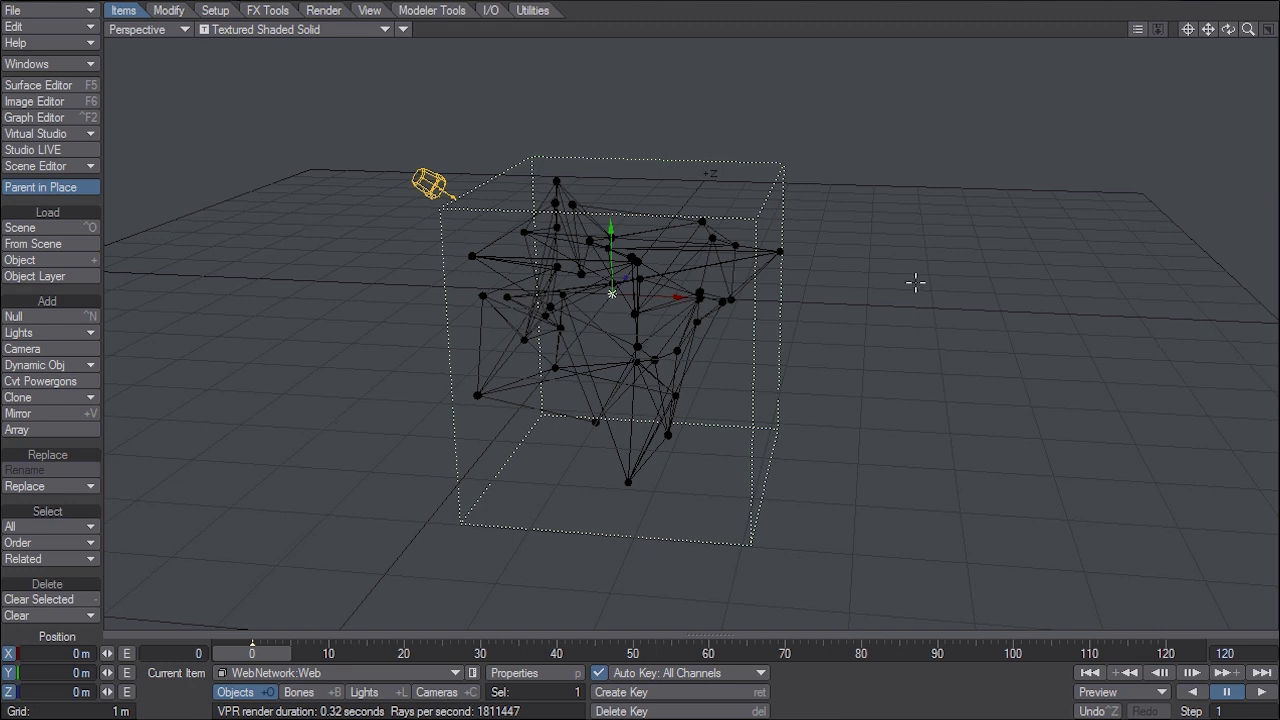
# Step: Add a Ball-shaped null named and labelled Controller, and place it beside the network at about 5.87 m on X
pyautogui.hotkey('ctrl', 'n')
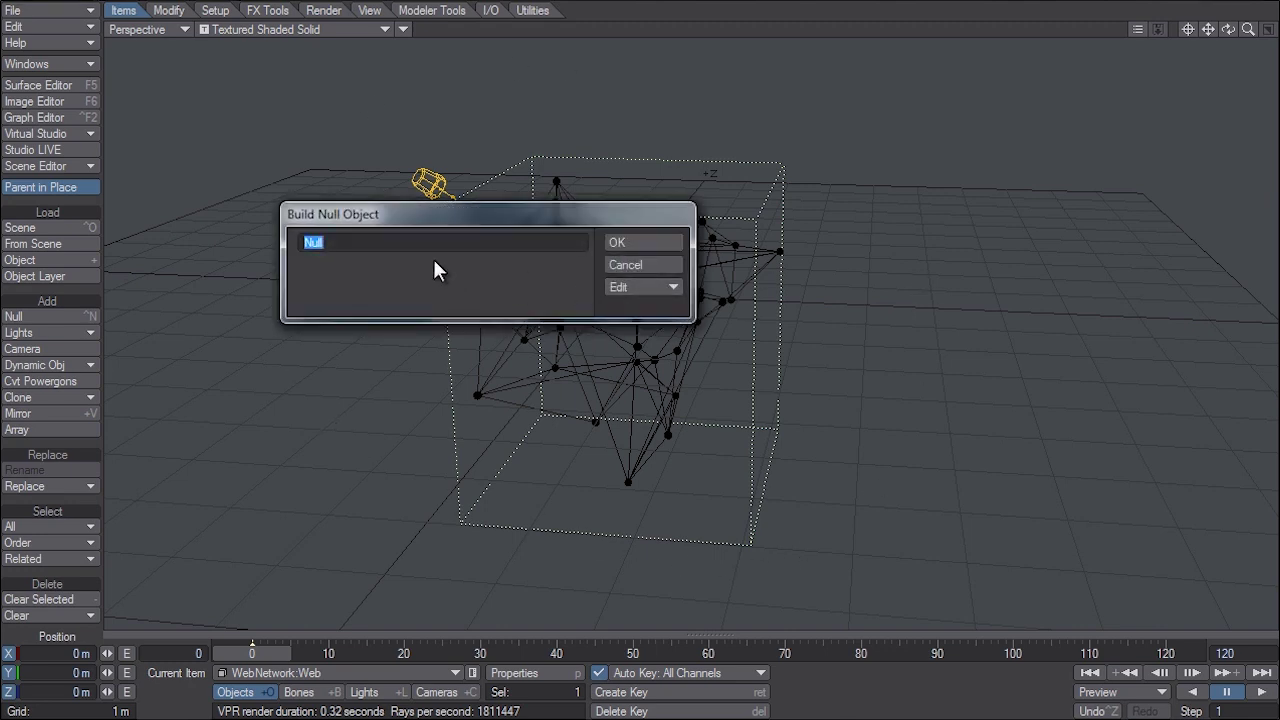
pyautogui.write('Controller')
pyautogui.click(656, 287)
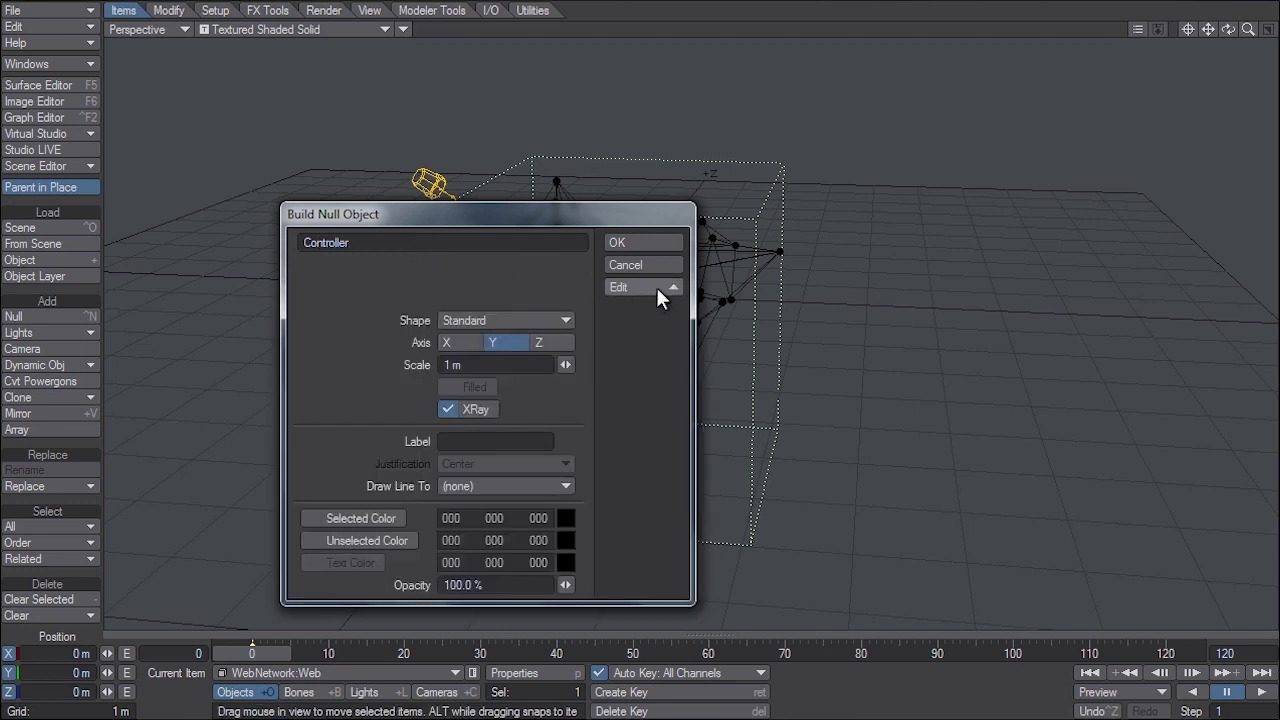
pyautogui.click(487, 321)
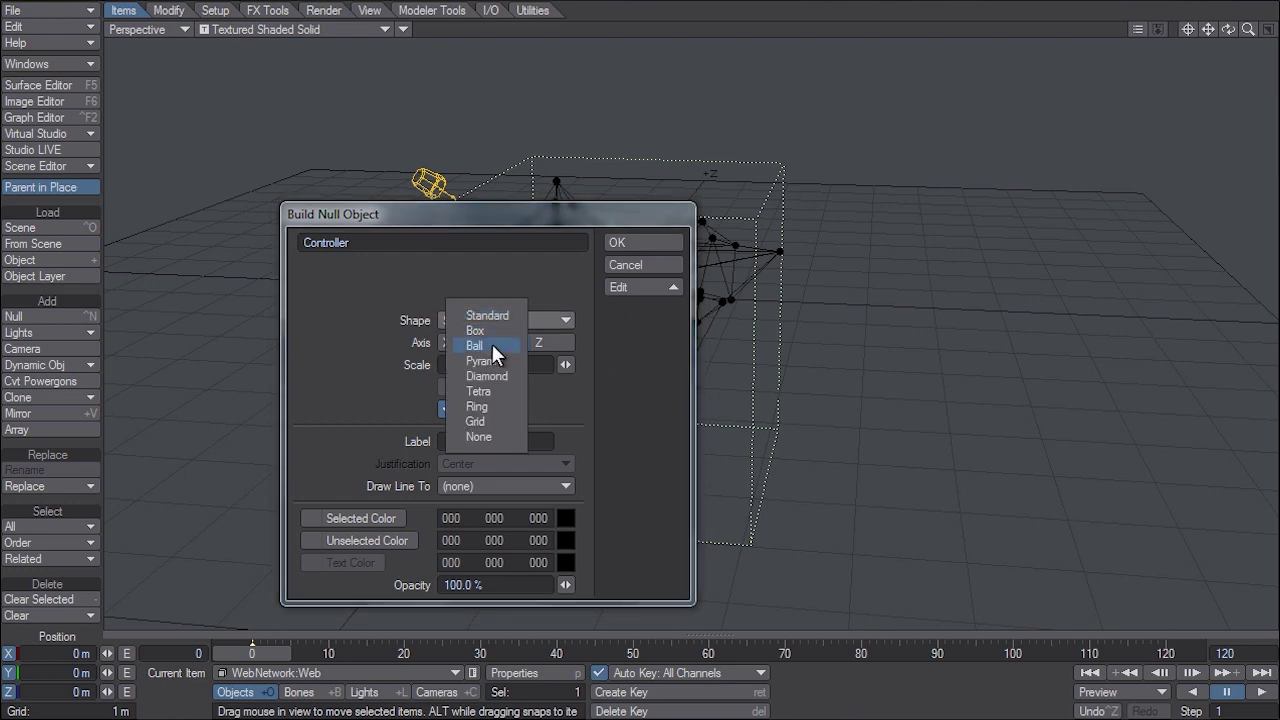
pyautogui.click(492, 344)
pyautogui.moveTo(488, 210); pyautogui.dragTo(324, 164)
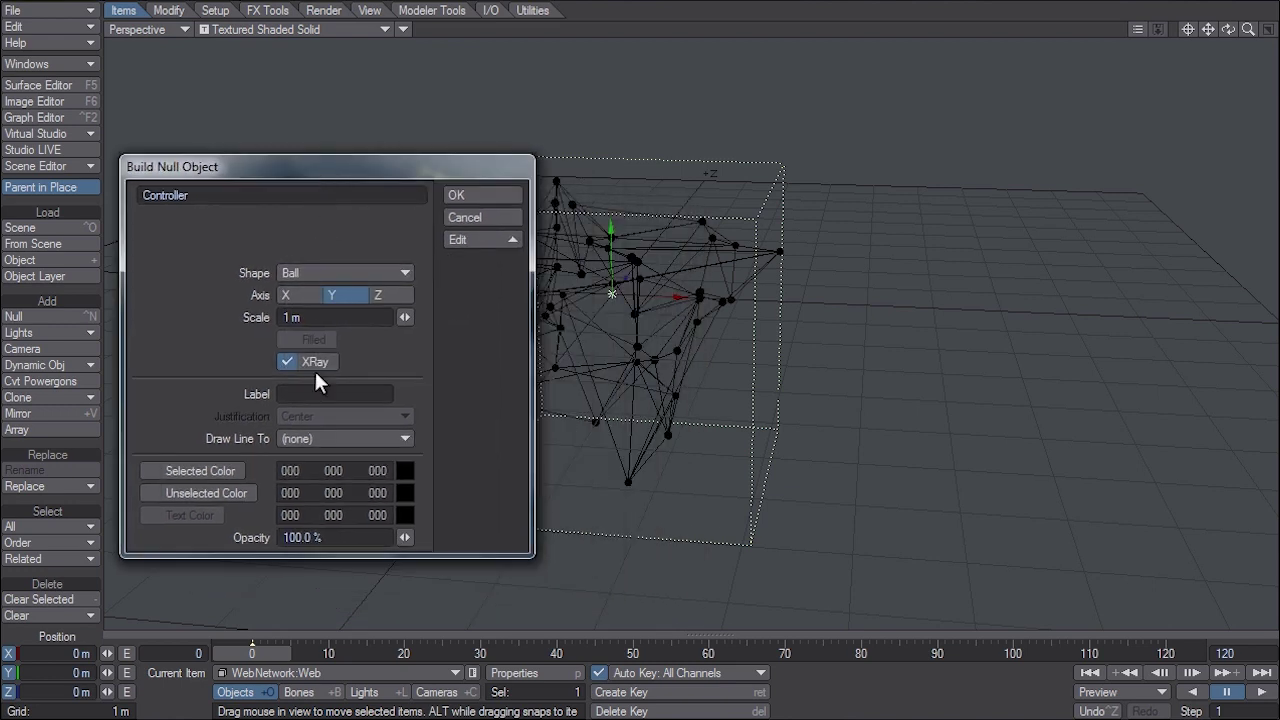
pyautogui.click(315, 396)
pyautogui.write('Controller')
pyautogui.click(505, 195)
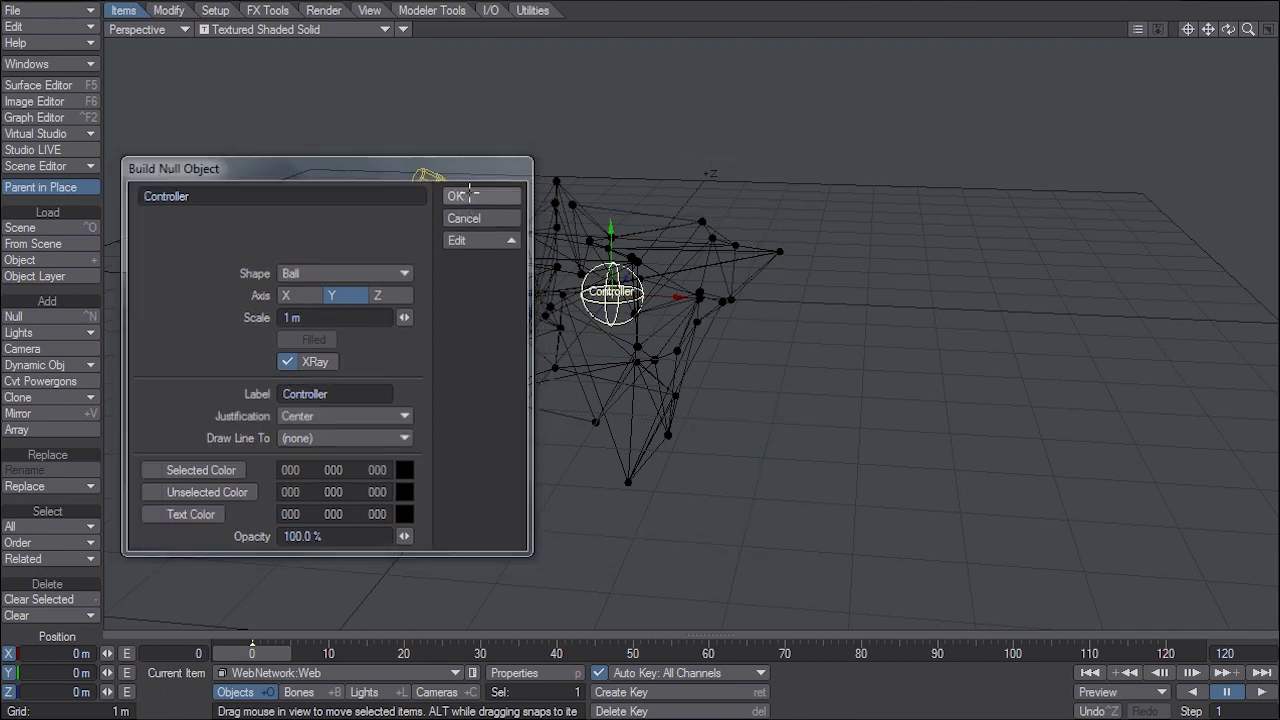
pyautogui.moveTo(669, 291); pyautogui.dragTo(1049, 306)
# Step: Open the displacement map texture of the WebNetwork:Web object from its deformation properties and close the Object Properties
pyautogui.click(670, 236)
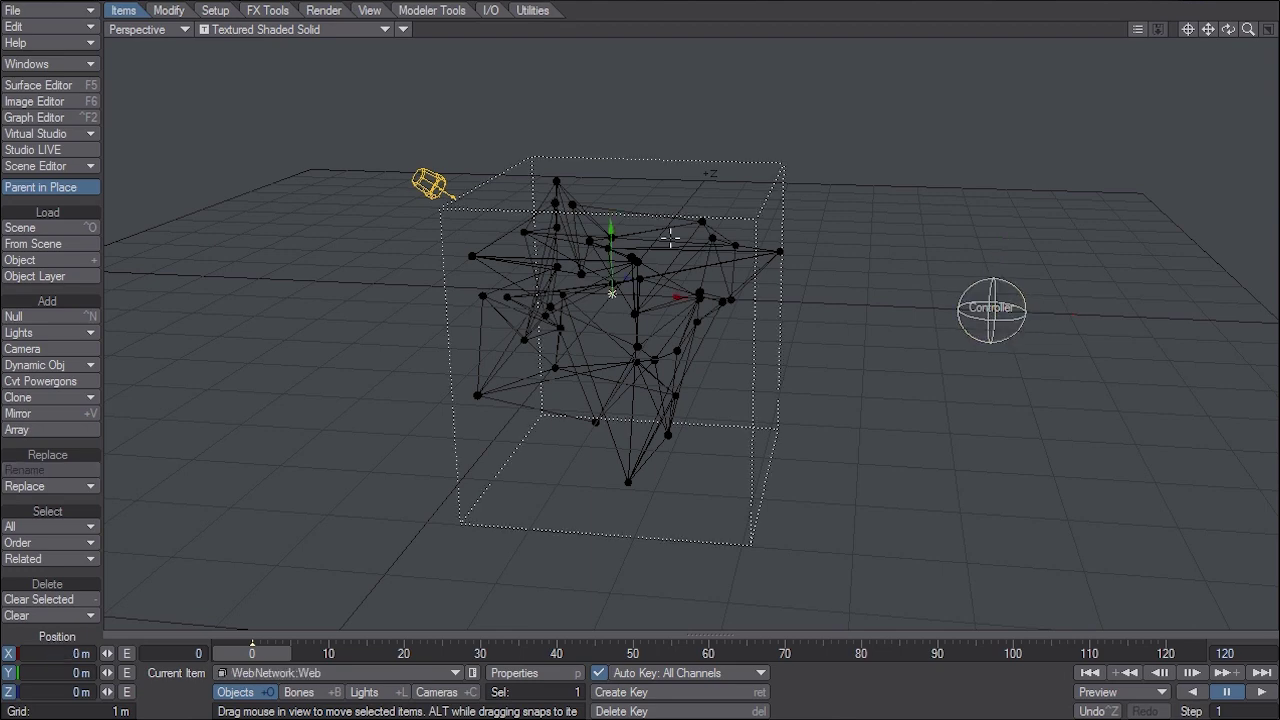
pyautogui.press('p')
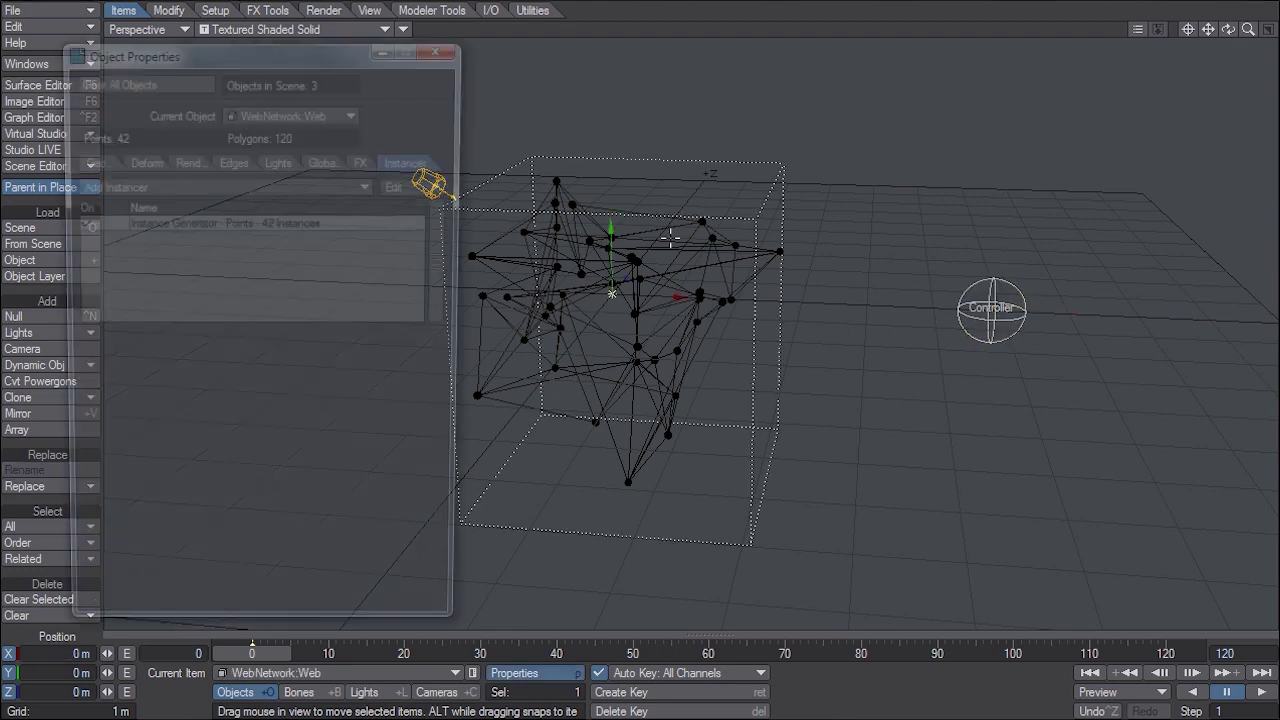
pyautogui.moveTo(1210, 36); pyautogui.dragTo(455, 48)
pyautogui.moveTo(335, 50); pyautogui.dragTo(366, 46)
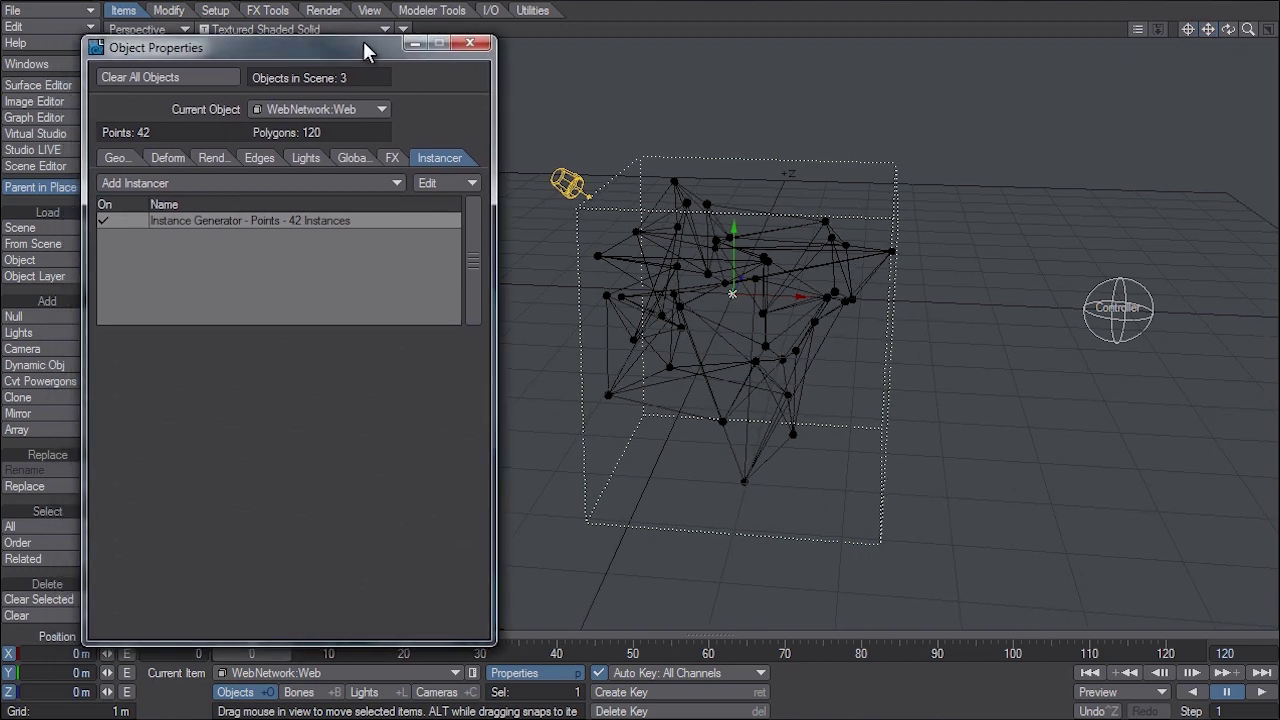
pyautogui.click(163, 155)
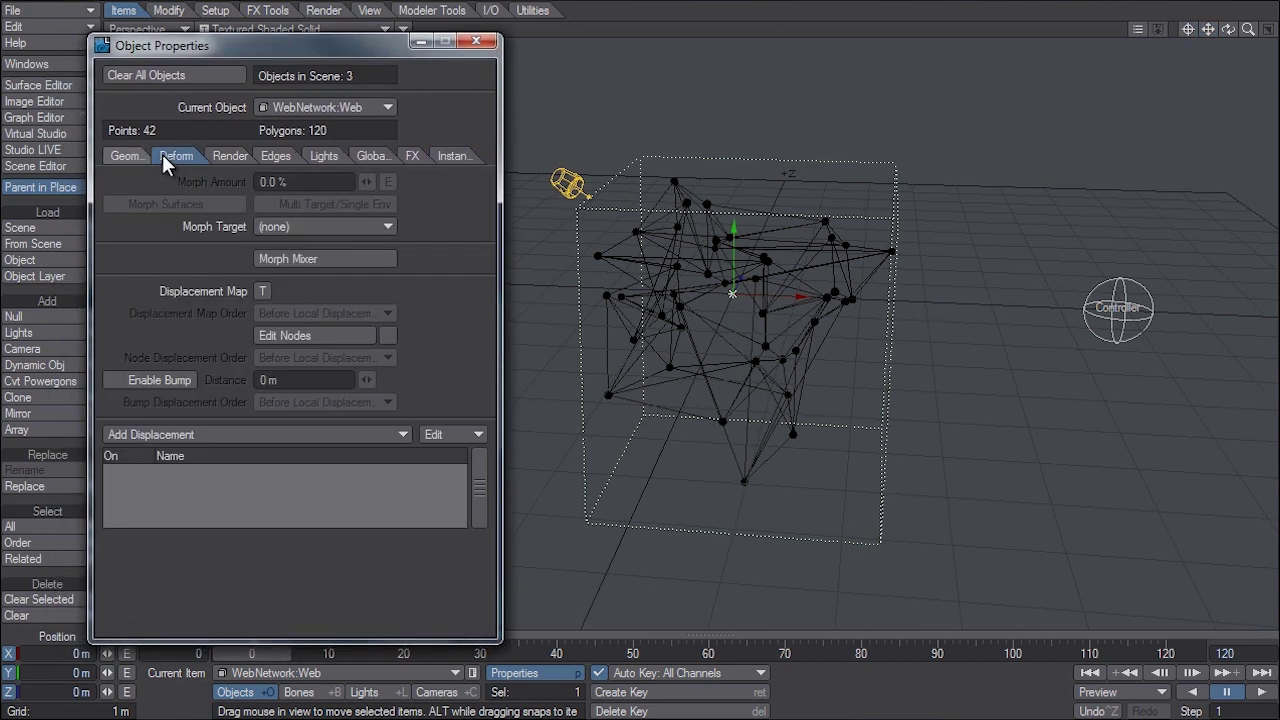
pyautogui.click(261, 290)
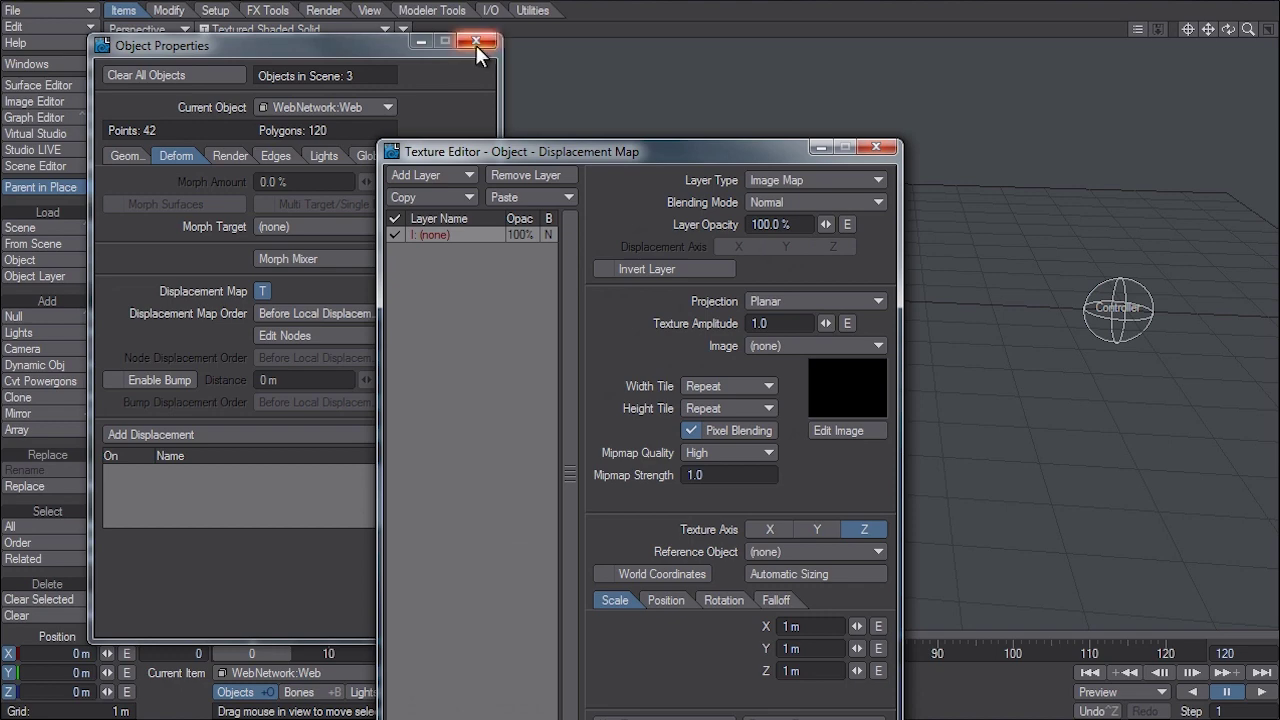
pyautogui.click(476, 41)
pyautogui.moveTo(645, 155); pyautogui.dragTo(305, 45)
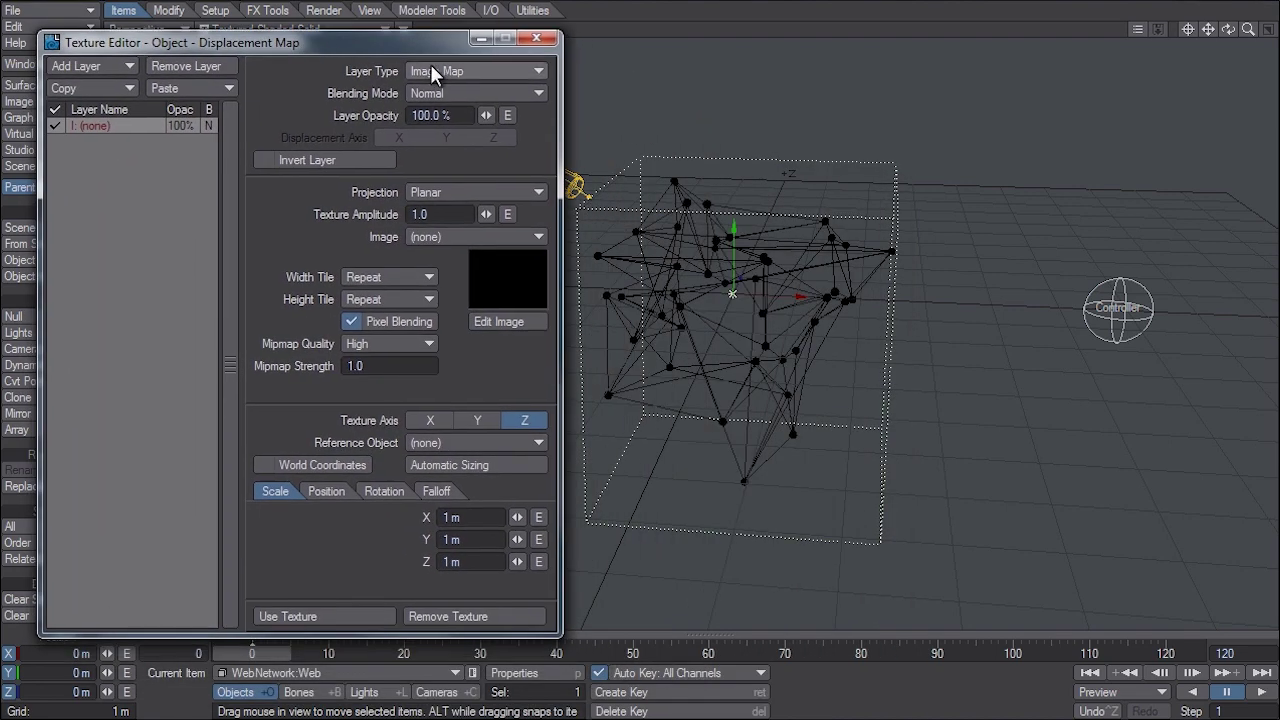
# Step: Make the displacement layer a Procedural Texture of type Turbulence with Controller as its reference object
pyautogui.click(466, 74)
pyautogui.click(473, 83)
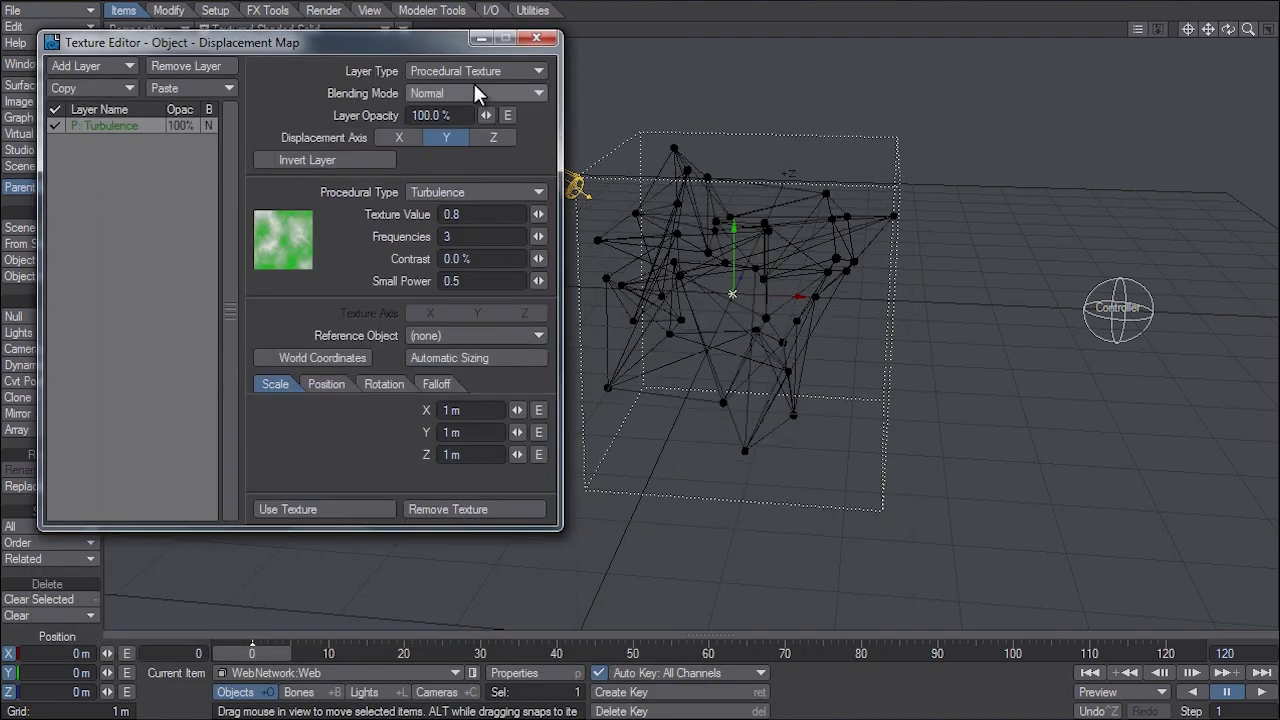
pyautogui.click(456, 338)
pyautogui.click(444, 386)
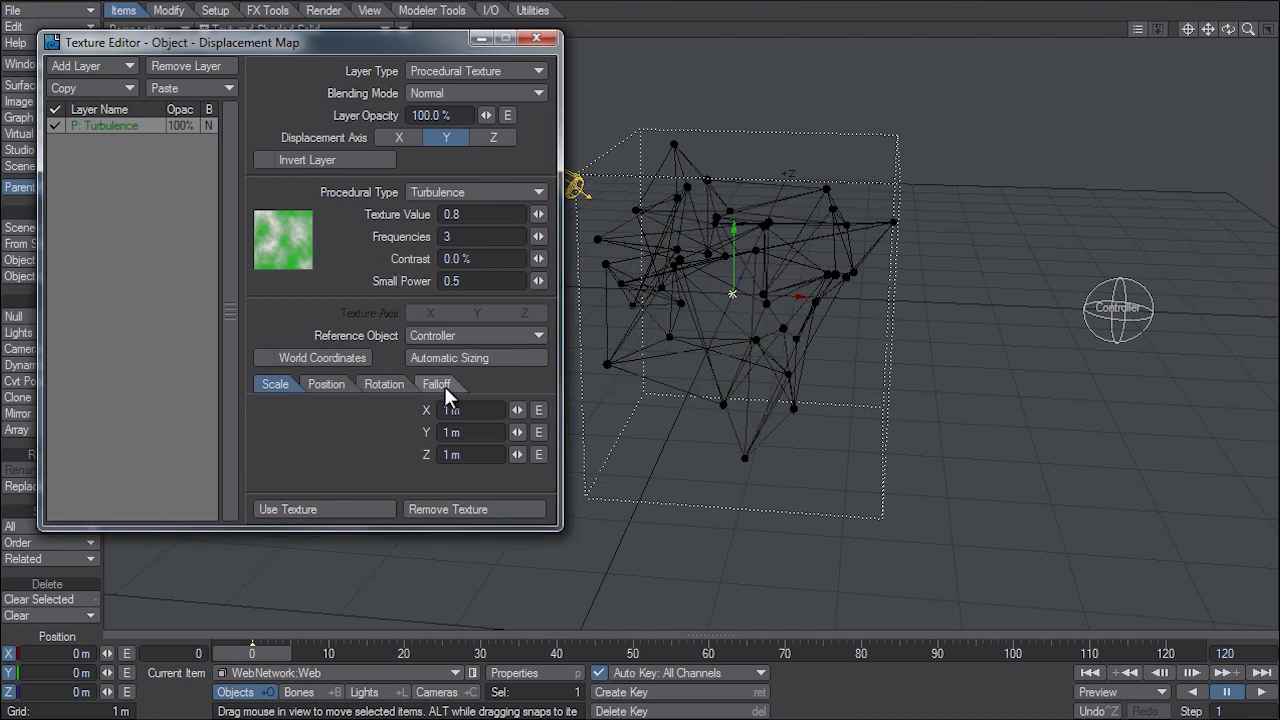
# Step: Set the Turbulence texture value to 2.0 and move the Controller null along X to about 4.47 m to test the displacement
pyautogui.click(1120, 318)
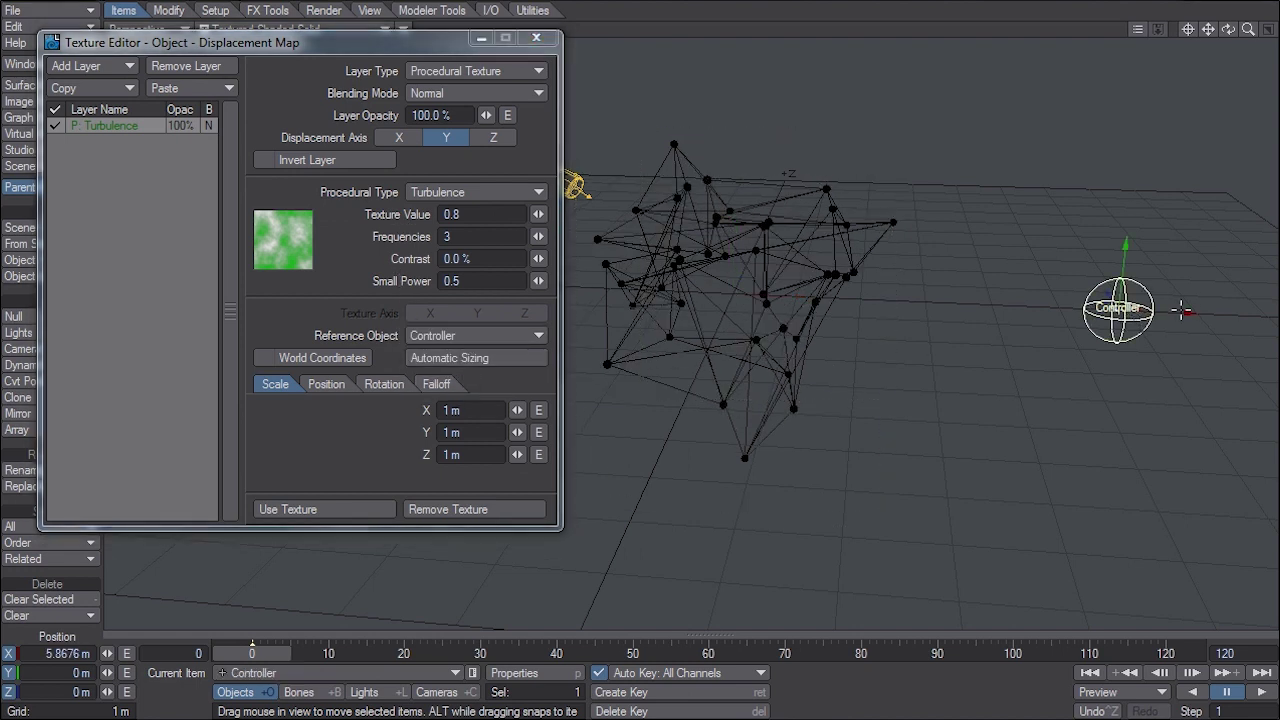
pyautogui.moveTo(1120, 318); pyautogui.dragTo(1087, 310)
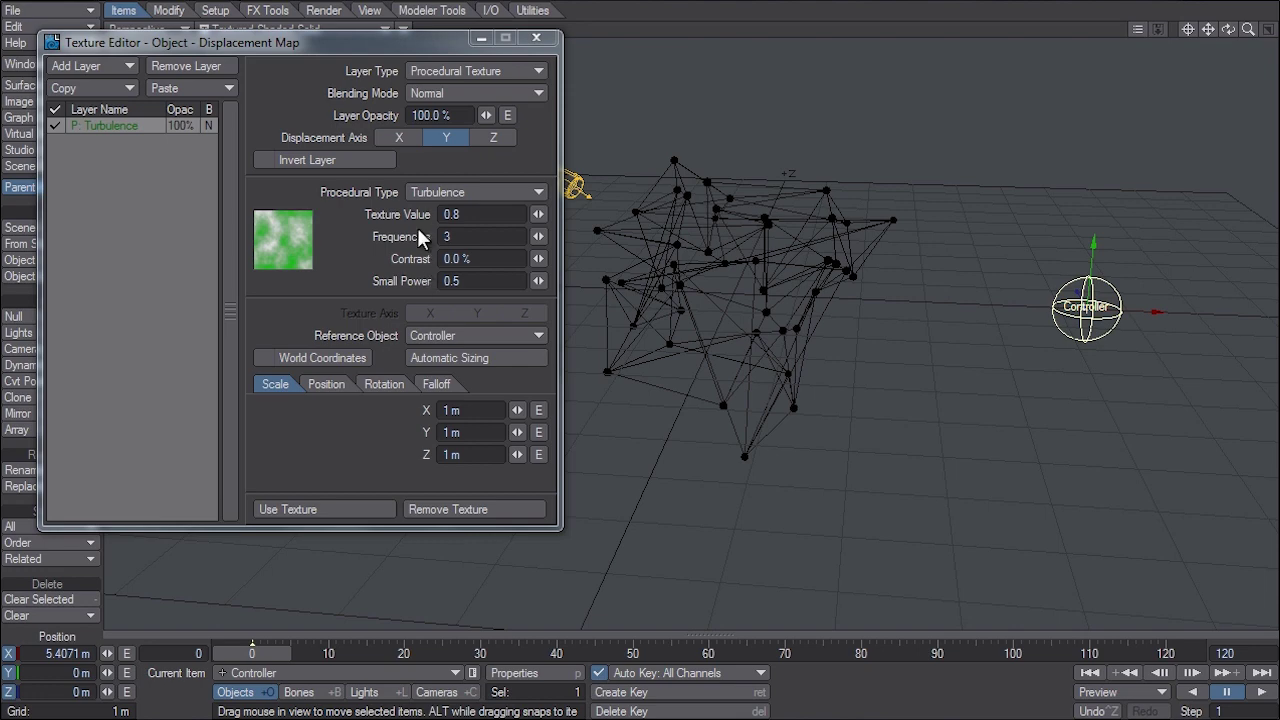
pyautogui.moveTo(1010, 320); pyautogui.dragTo(976, 350)
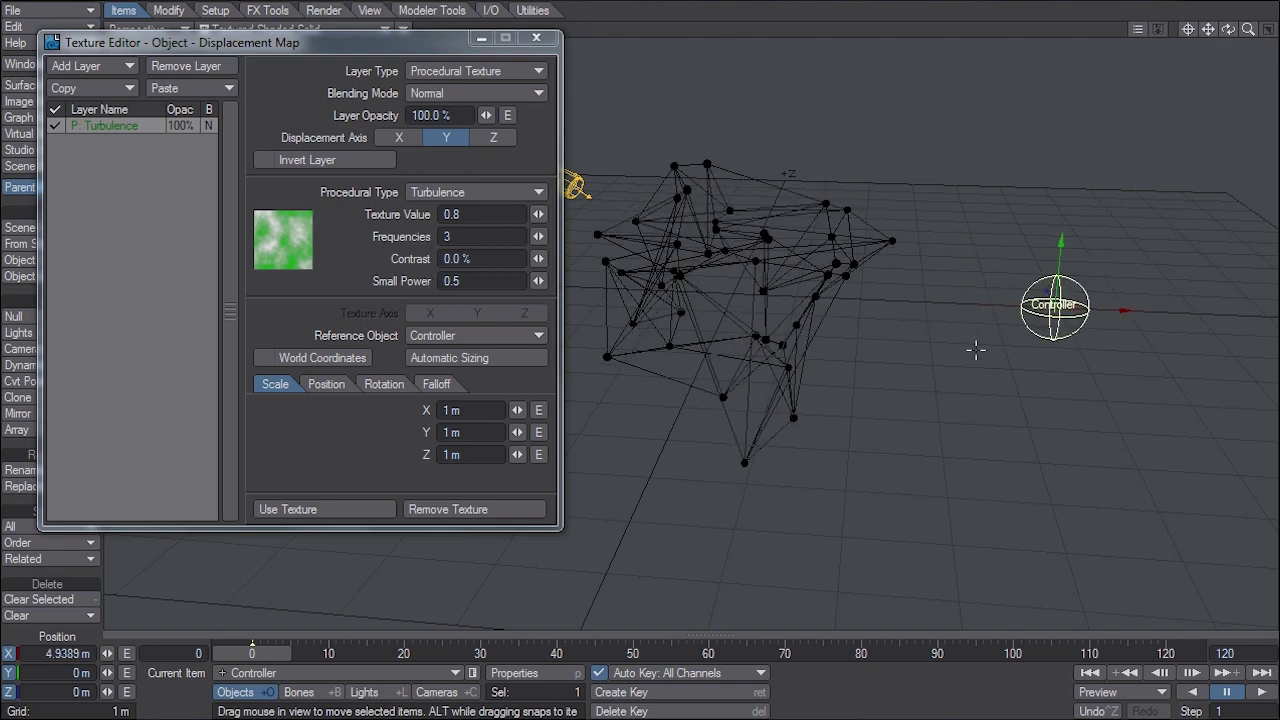
pyautogui.moveTo(480, 214); pyautogui.dragTo(425, 218)
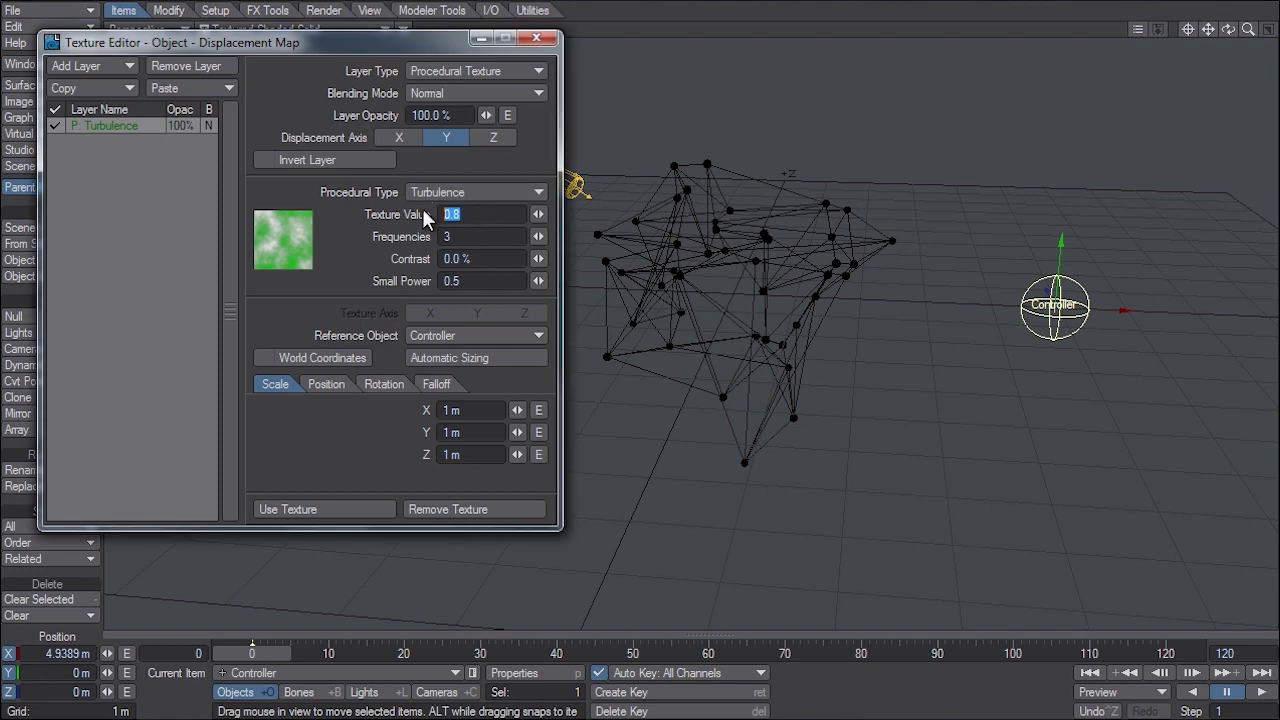
pyautogui.write('2')
pyautogui.press('Return')
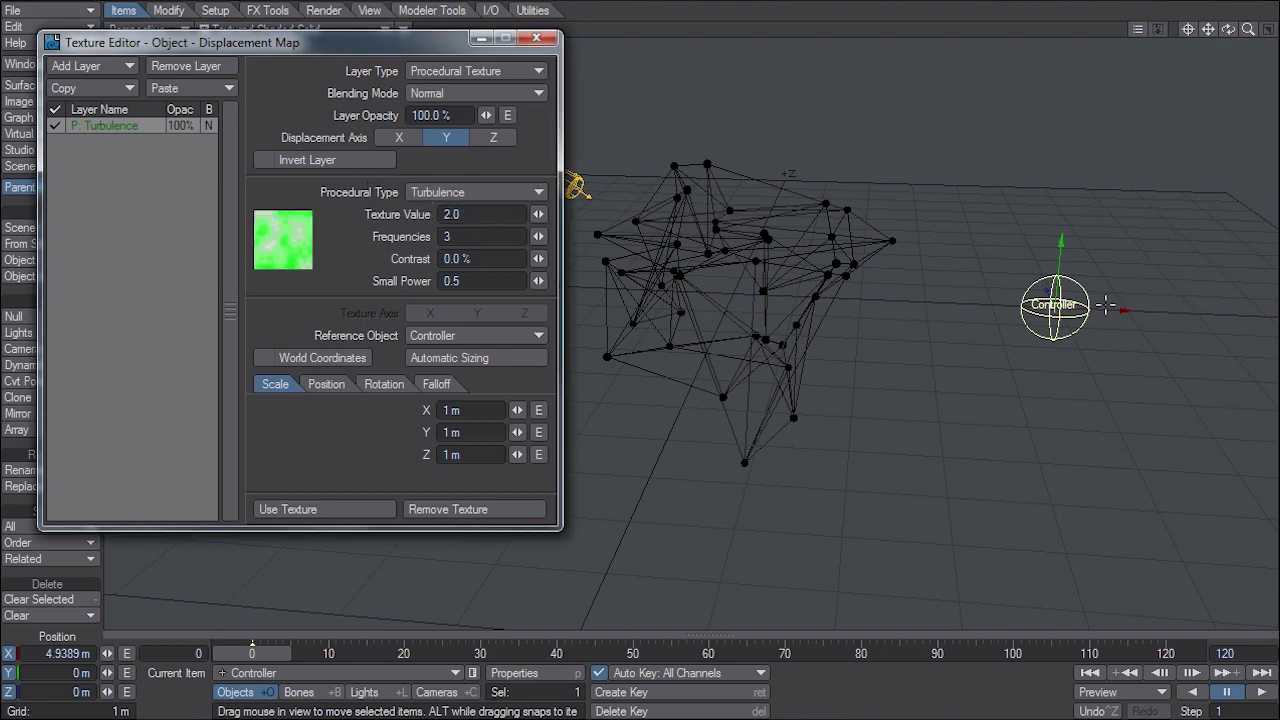
pyautogui.moveTo(1054, 307); pyautogui.dragTo(1023, 305)
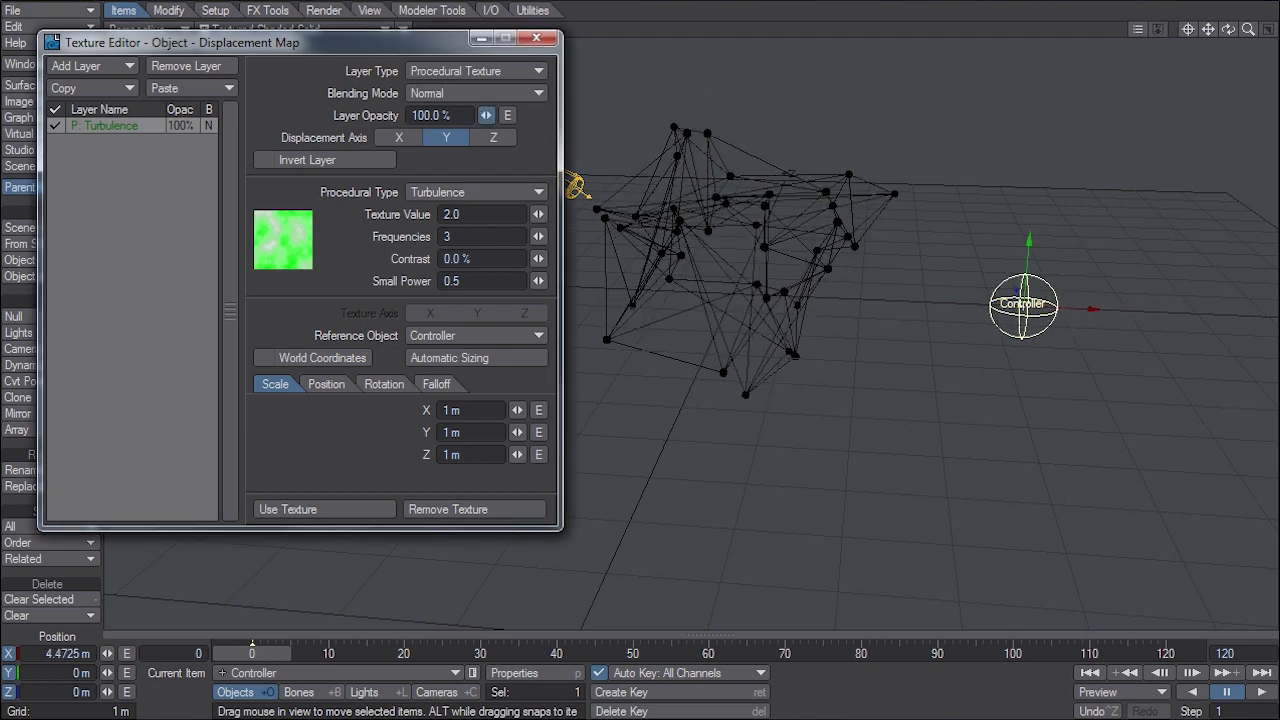
# Step: Nudge the Controller to about 4.51 m on X and set the Turbulence layer's opacity to 50 %, keeping the texture
pyautogui.moveTo(486, 115)
pyautogui.mouseDown()
pyautogui.moveTo(450, 115)
pyautogui.moveTo(494, 115)
pyautogui.mouseUp()
pyautogui.moveTo(1021, 305)
pyautogui.mouseDown()
pyautogui.moveTo(1128, 306)
pyautogui.moveTo(994, 305)
pyautogui.moveTo(1040, 305)
pyautogui.moveTo(1025, 305)
pyautogui.mouseUp()
pyautogui.moveTo(454, 114); pyautogui.dragTo(311, 95)
pyautogui.write('50')
pyautogui.press('Return')
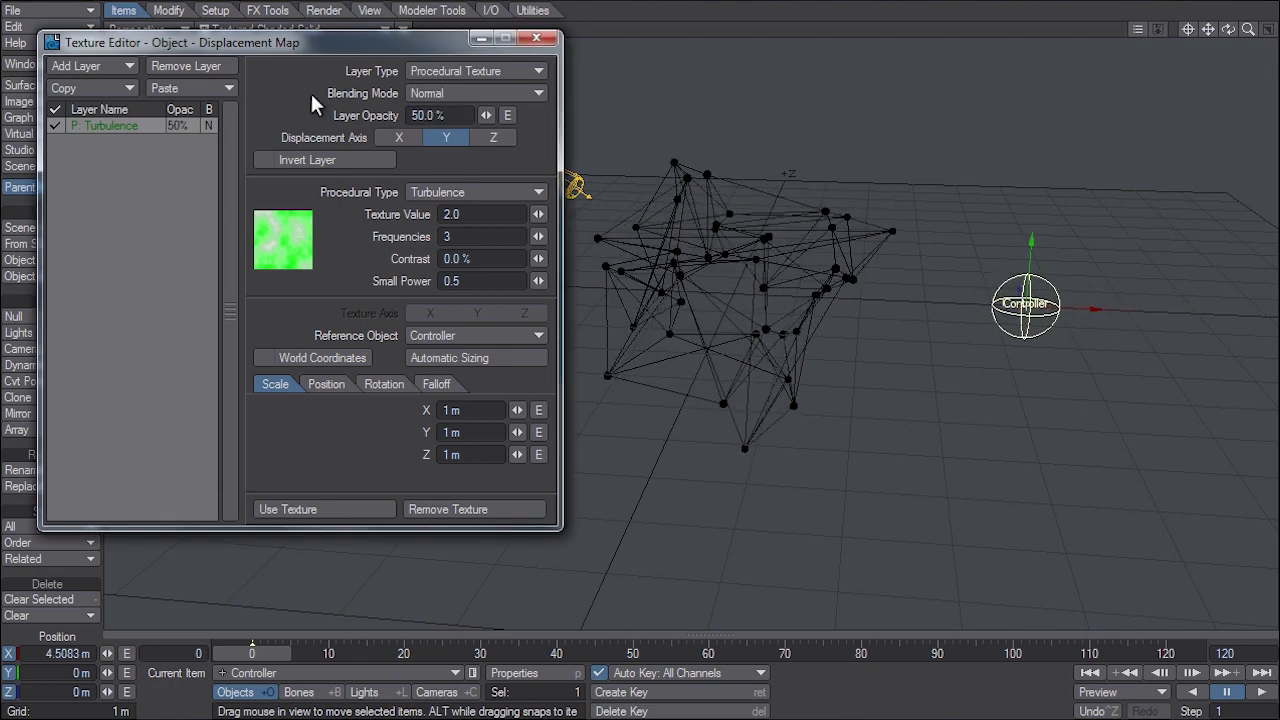
pyautogui.click(349, 503)
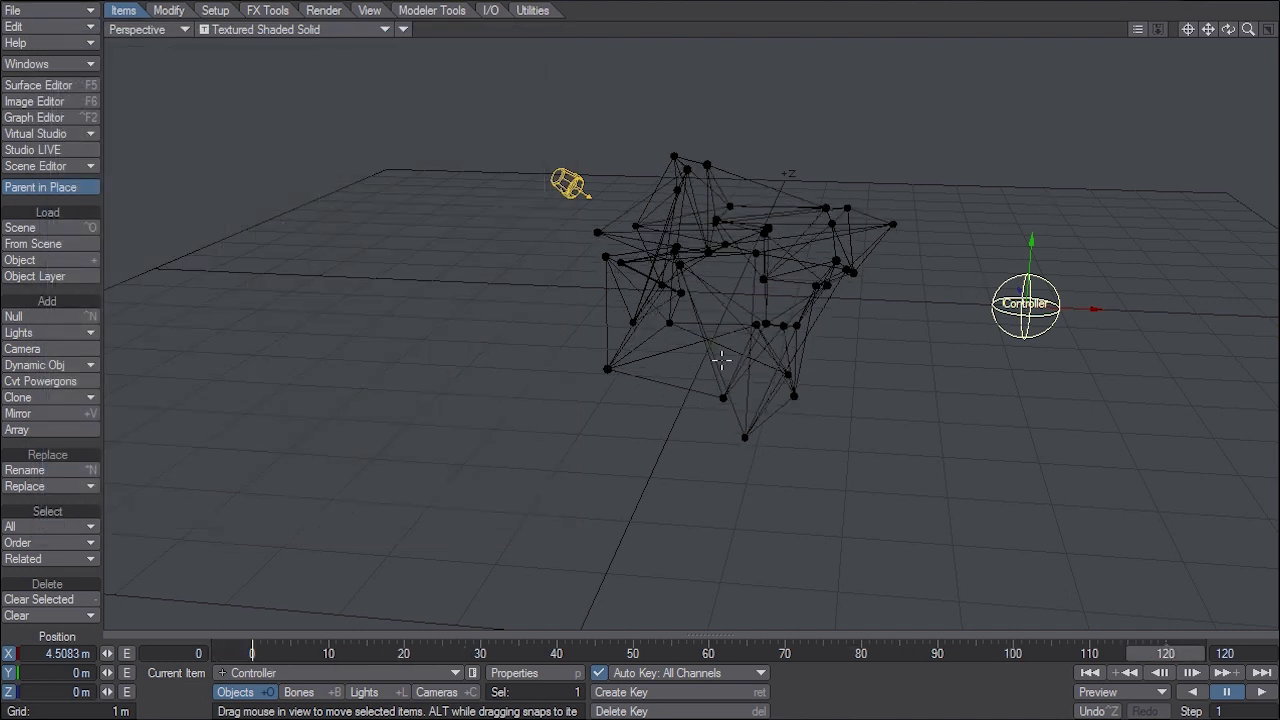
# Step: Animate the Controller null by moving it along X closer to the network at frame 120
pyautogui.moveTo(1088, 303); pyautogui.dragTo(968, 303)
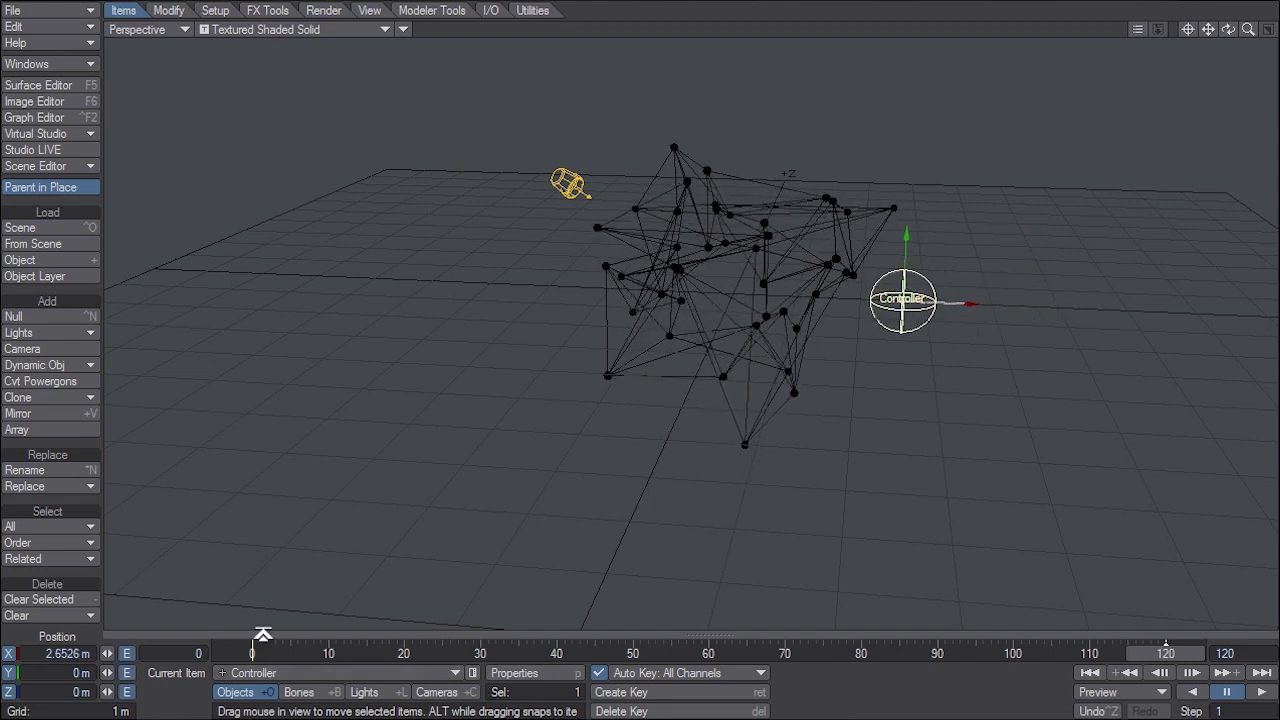
pyautogui.moveTo(968, 303); pyautogui.dragTo(1077, 313)
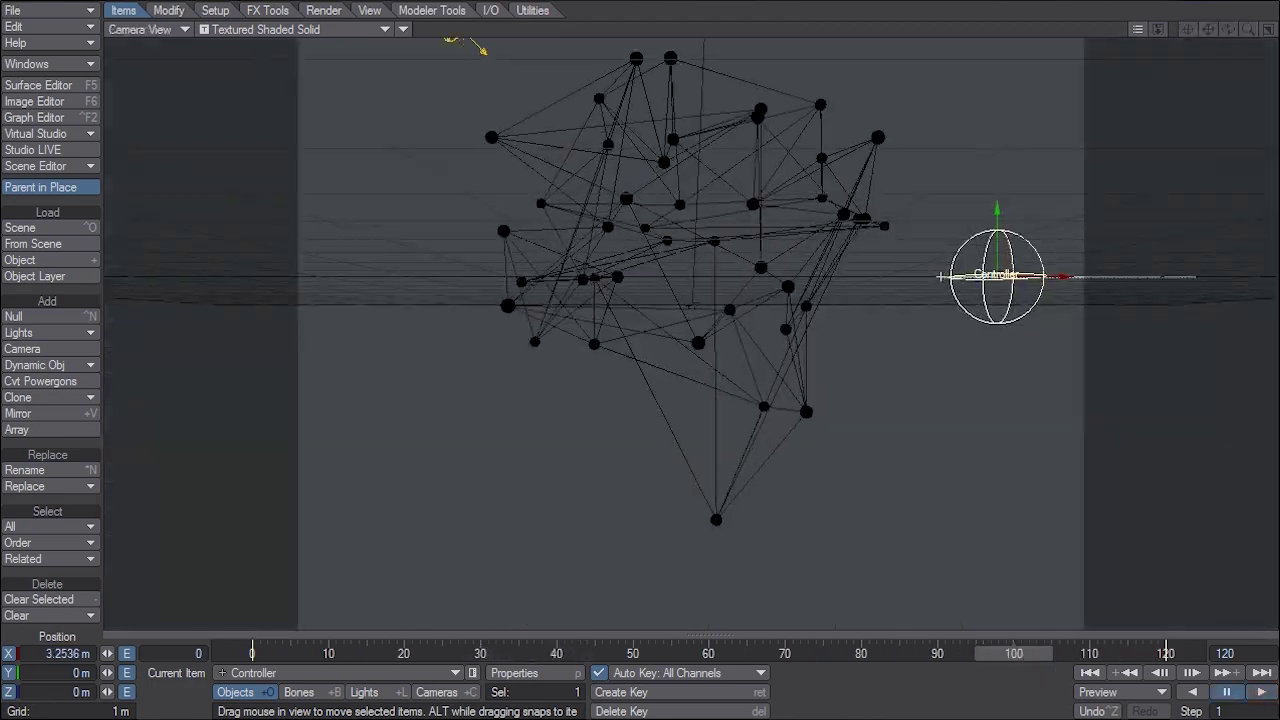
# Step: At frame 0, move and rotate the camera to about 210 mm, 467 mm, -10.26 m to frame the whole network
pyautogui.click(1089, 672)
pyautogui.click(425, 692)
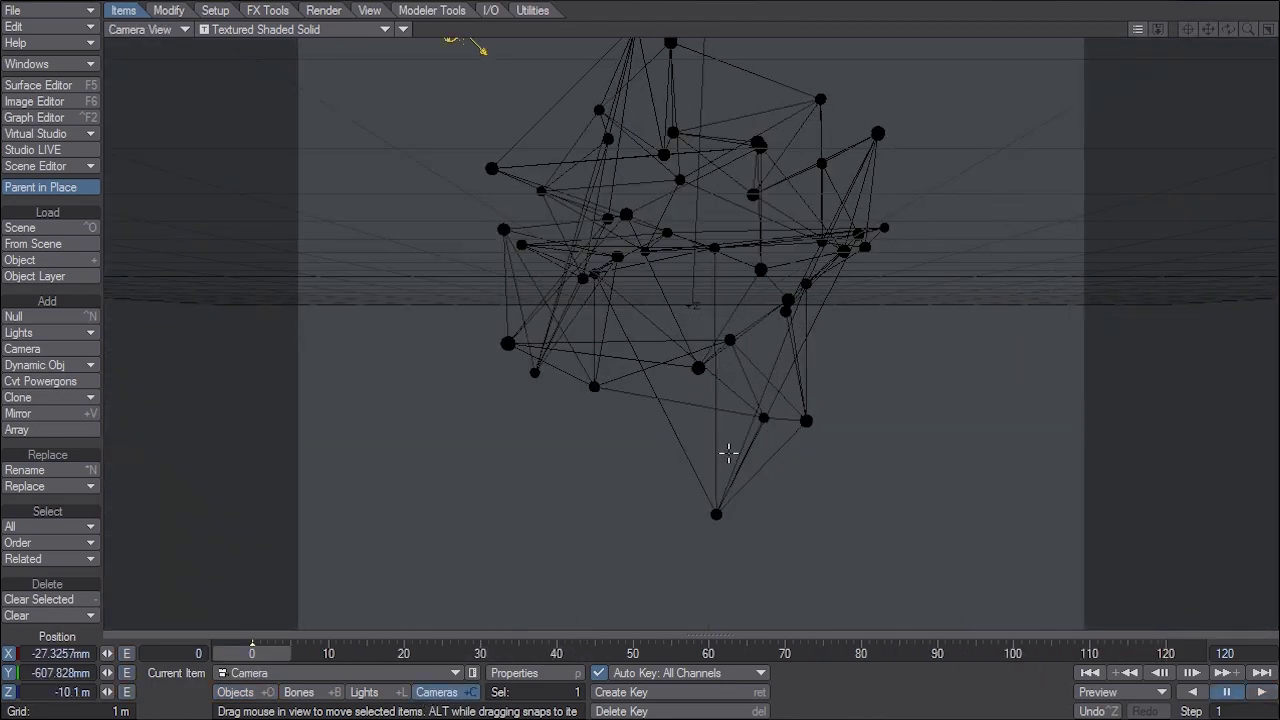
pyautogui.moveTo(314, 248); pyautogui.dragTo(314, 52, button='right')
pyautogui.press('y')
pyautogui.moveTo(314, 248); pyautogui.dragTo(367, 384)
pyautogui.press('t')
pyautogui.press('y')
pyautogui.moveTo(314, 248)
pyautogui.mouseDown()
pyautogui.moveTo(334, 222)
pyautogui.moveTo(316, 250)
pyautogui.mouseUp()
pyautogui.press('t')
pyautogui.press('y')
pyautogui.press('t')
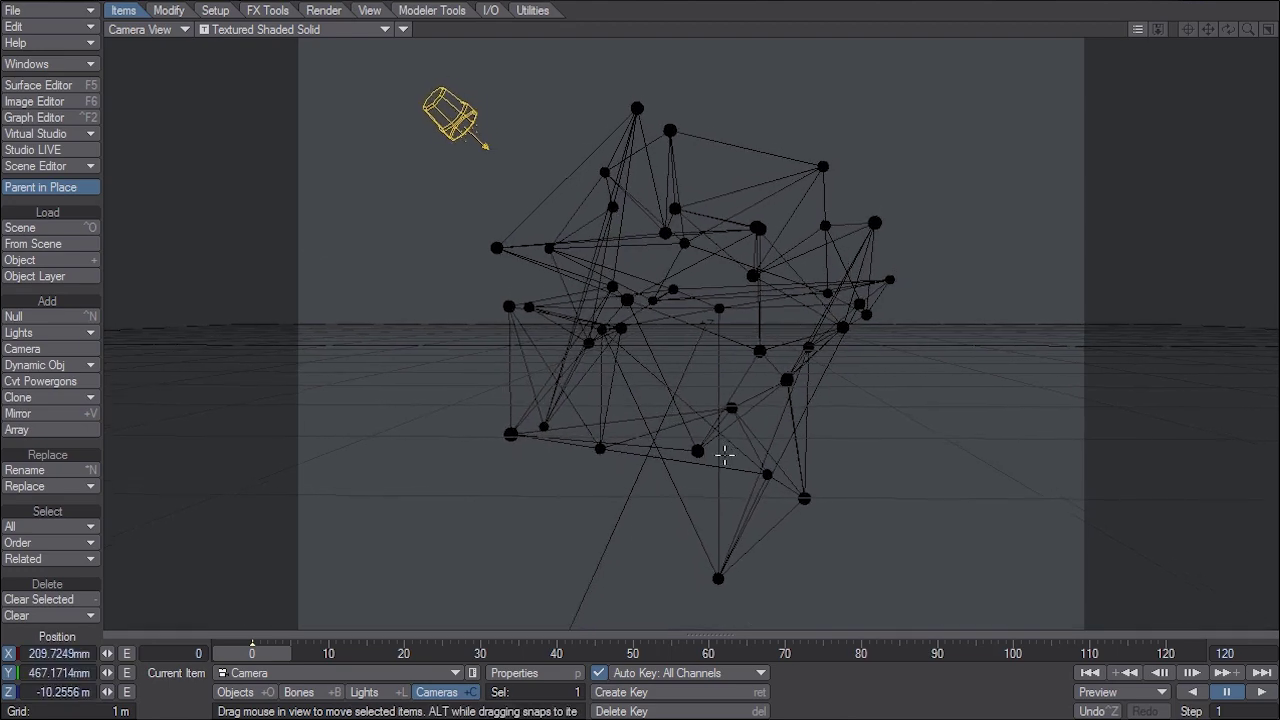
# Step: Set the camera's lens focal length to 15 mm
pyautogui.press('p')
pyautogui.moveTo(620, 8); pyautogui.dragTo(398, 12)
pyautogui.click(432, 131)
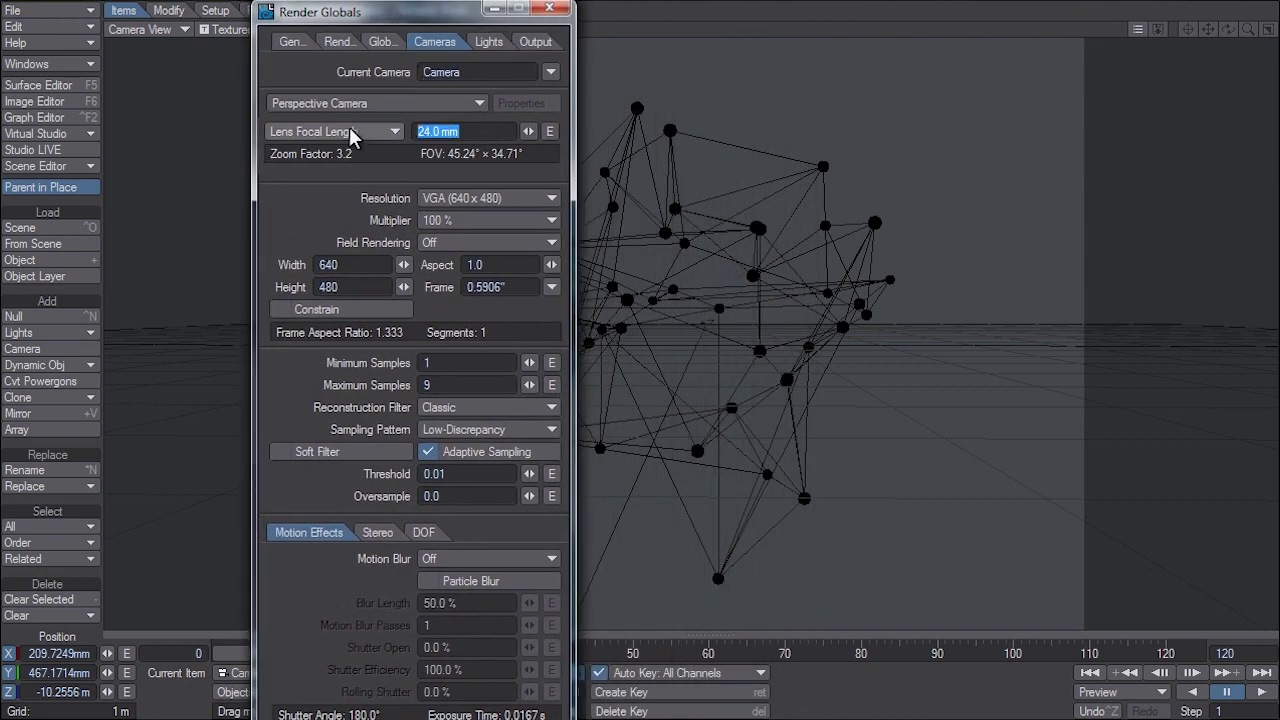
pyautogui.write('15mm')
pyautogui.press('Return')
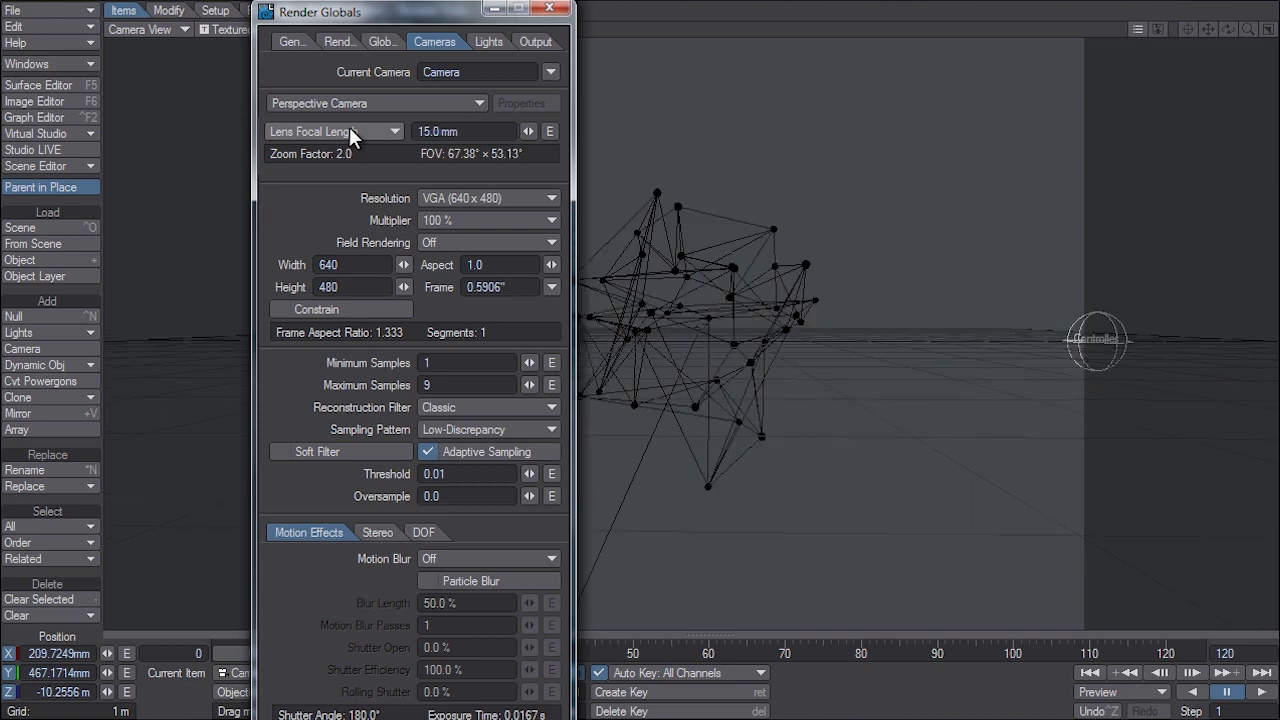
pyautogui.click(549, 8)
# Step: Bring the camera closer to the network, at about 118 mm on X and -6.14 m on Z, and adjust its rotation
pyautogui.moveTo(687, 529); pyautogui.dragTo(683, 384)
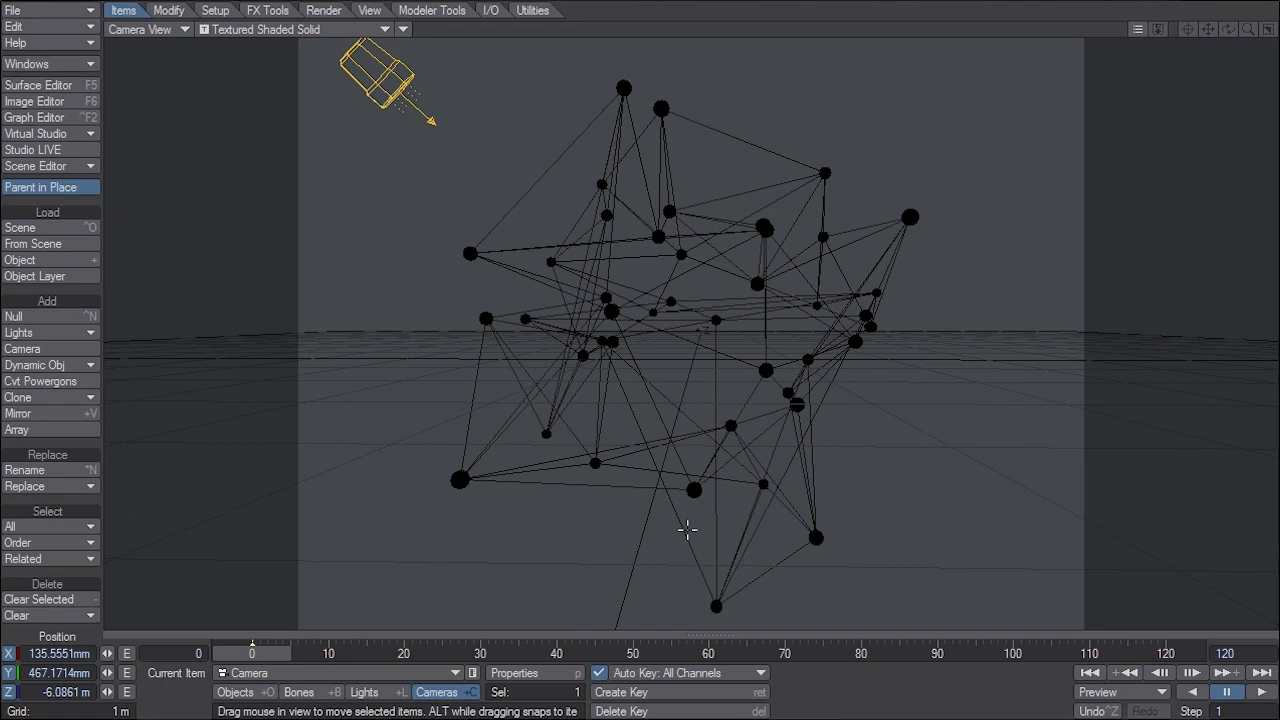
pyautogui.press('y')
pyautogui.moveTo(330, 236); pyautogui.dragTo(314, 249)
pyautogui.press('t')
pyautogui.moveTo(424, 254); pyautogui.dragTo(424, 261)
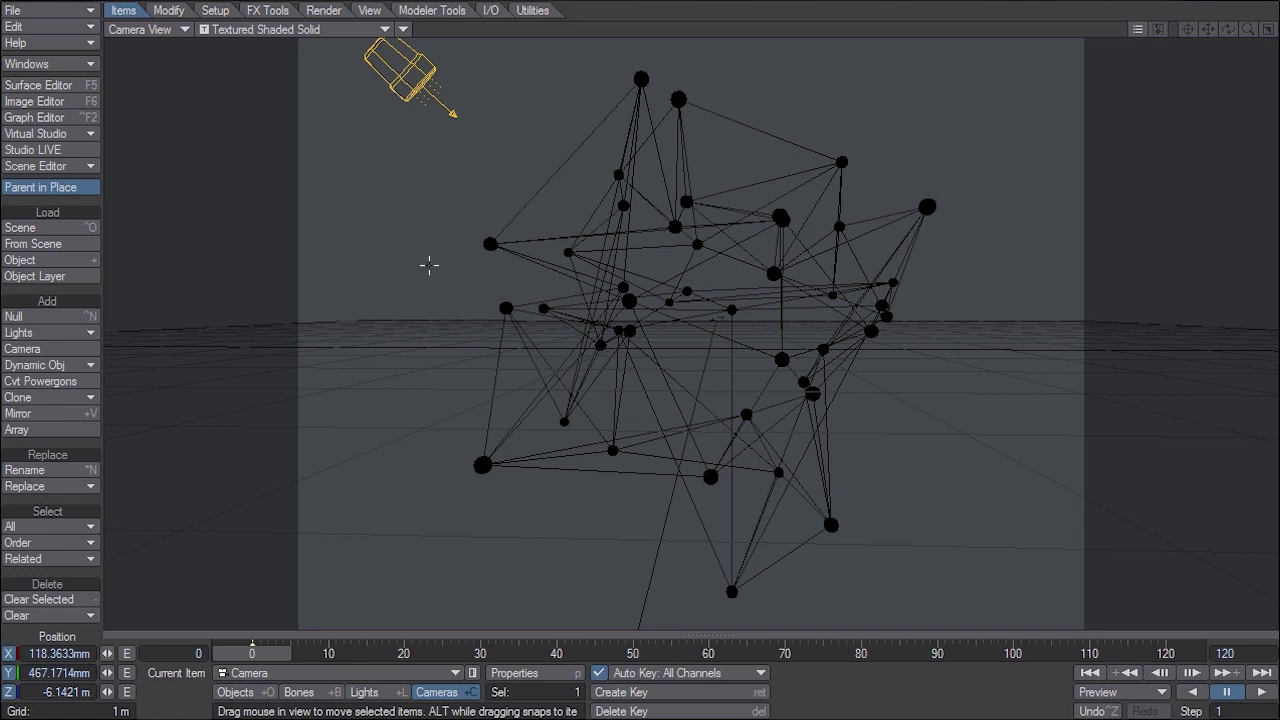
# Step: Add a null named DOF_Target
pyautogui.hotkey('ctrl', 'n')
pyautogui.write('DOF_Target')
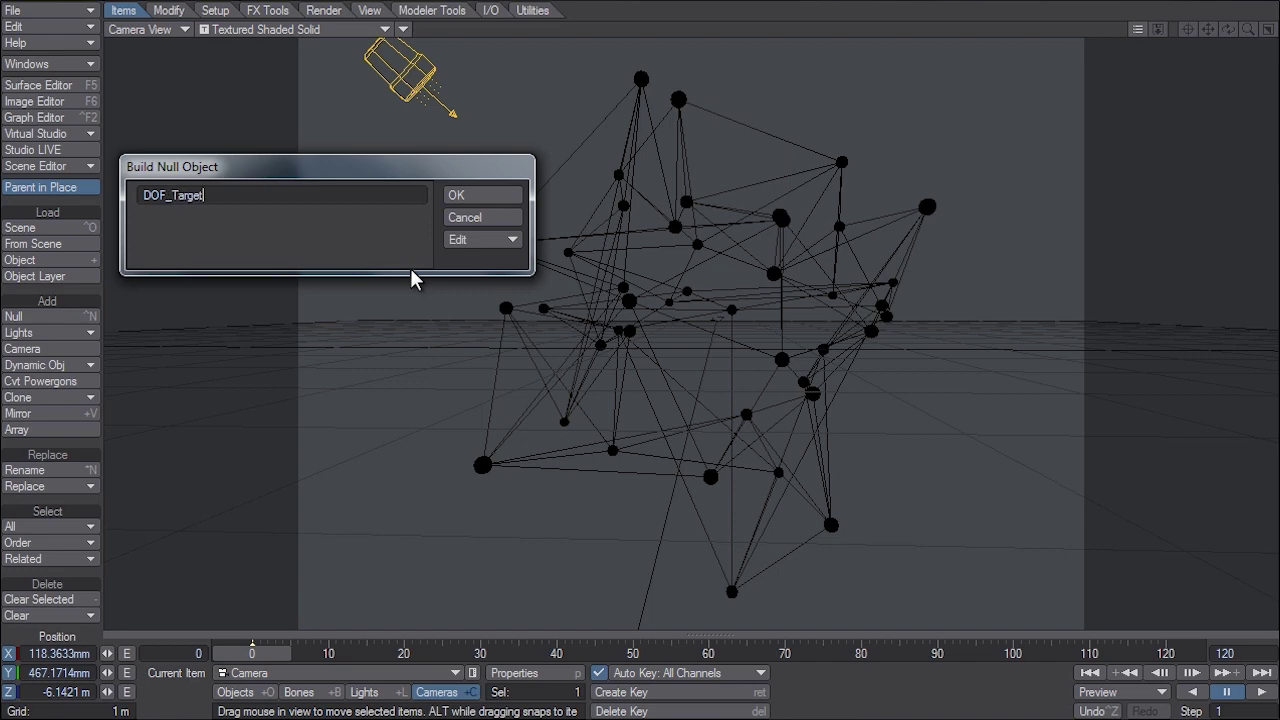
pyautogui.press('Return')
# Step: Enable Depth of Field in the camera's properties
pyautogui.click(452, 692)
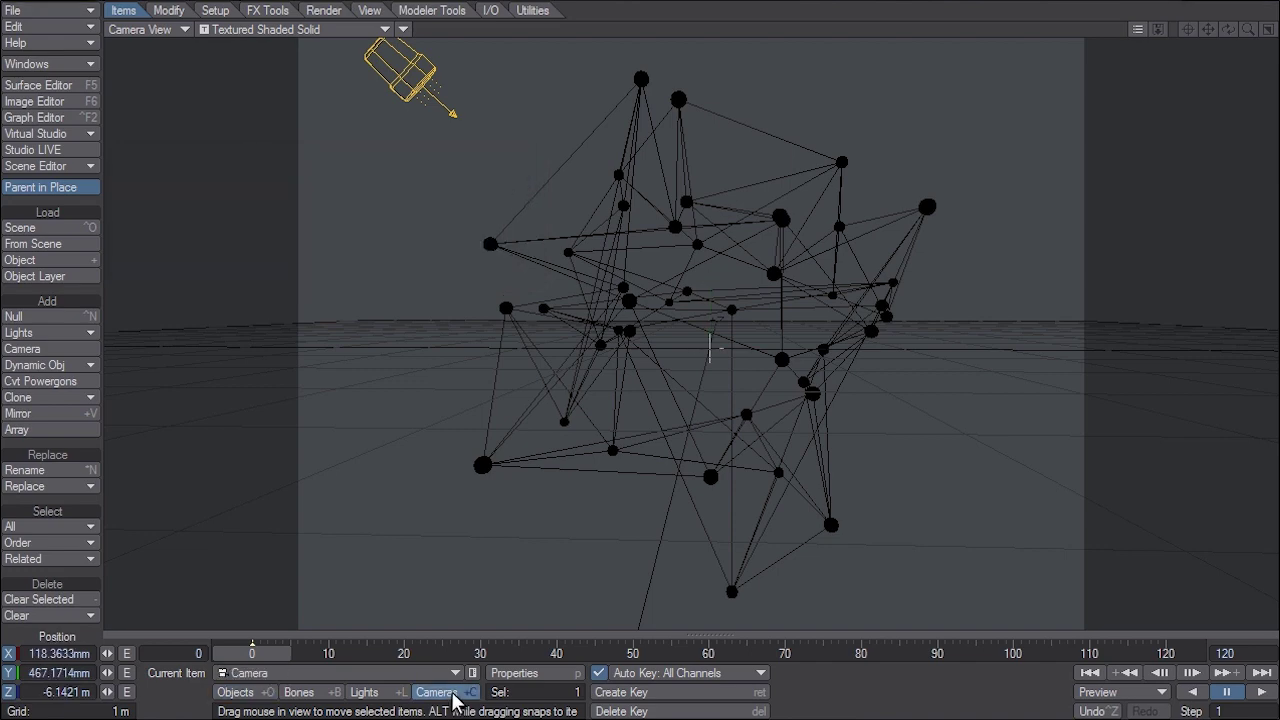
pyautogui.press('p')
pyautogui.moveTo(408, 20); pyautogui.dragTo(1045, 8)
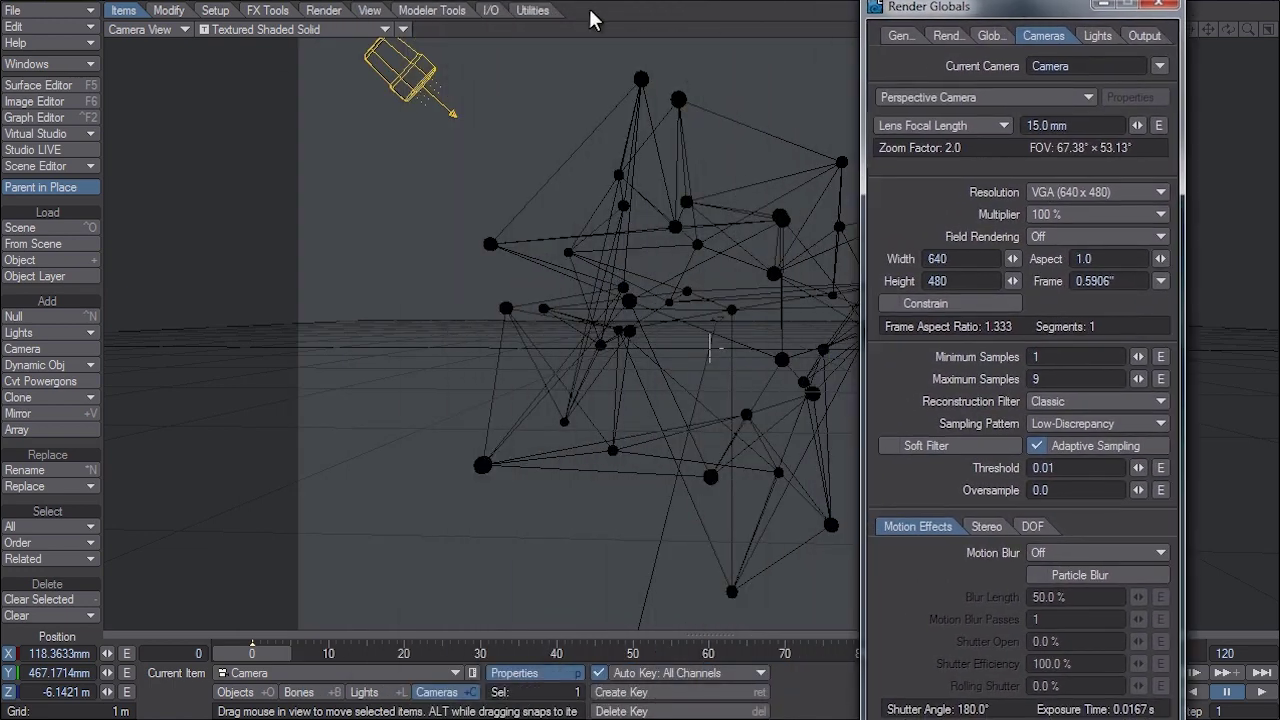
pyautogui.click(1040, 530)
pyautogui.click(904, 552)
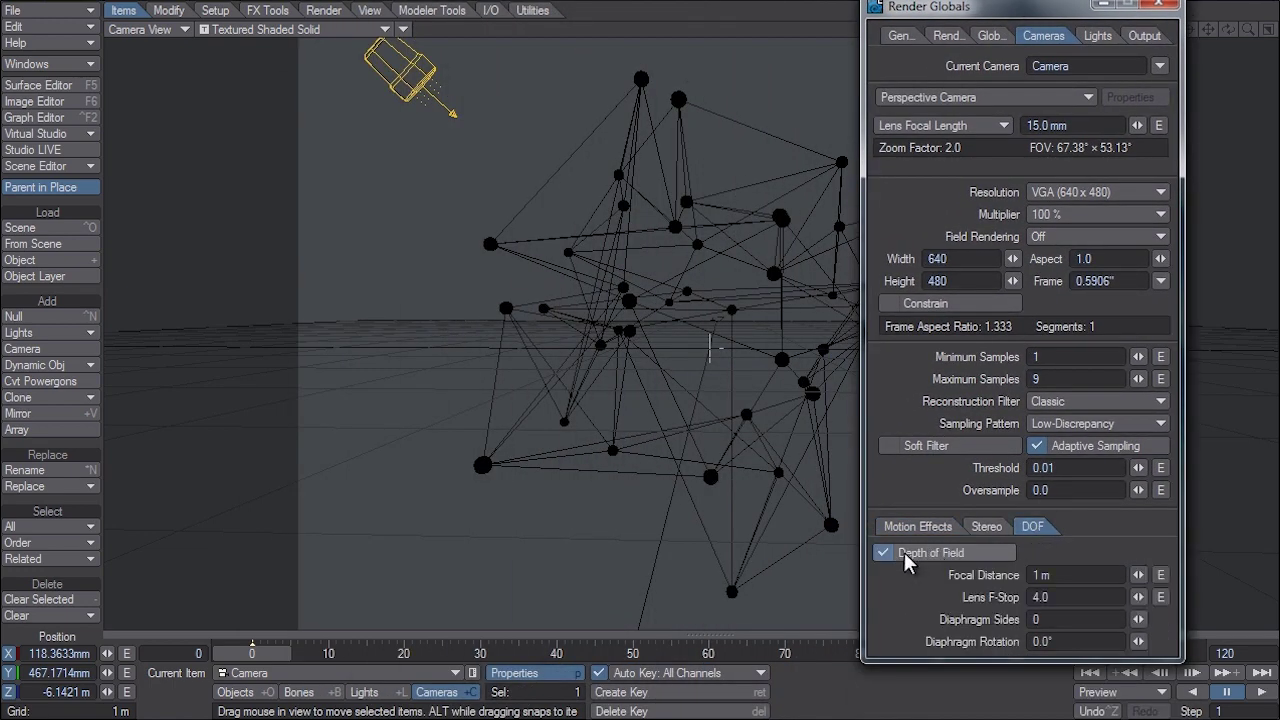
# Step: Turn on DOF/MBlur Preview in the viewport and lower the camera's Lens F-Stop to about 0.543
pyautogui.click(403, 29)
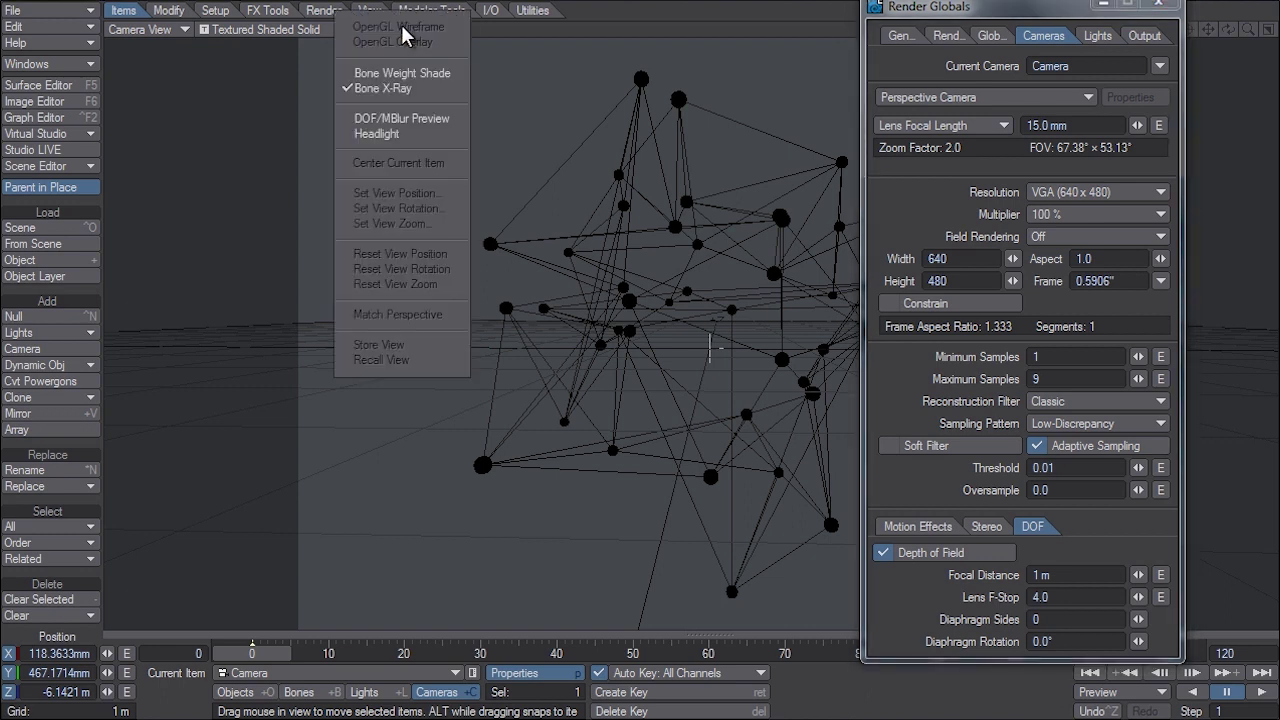
pyautogui.click(437, 121)
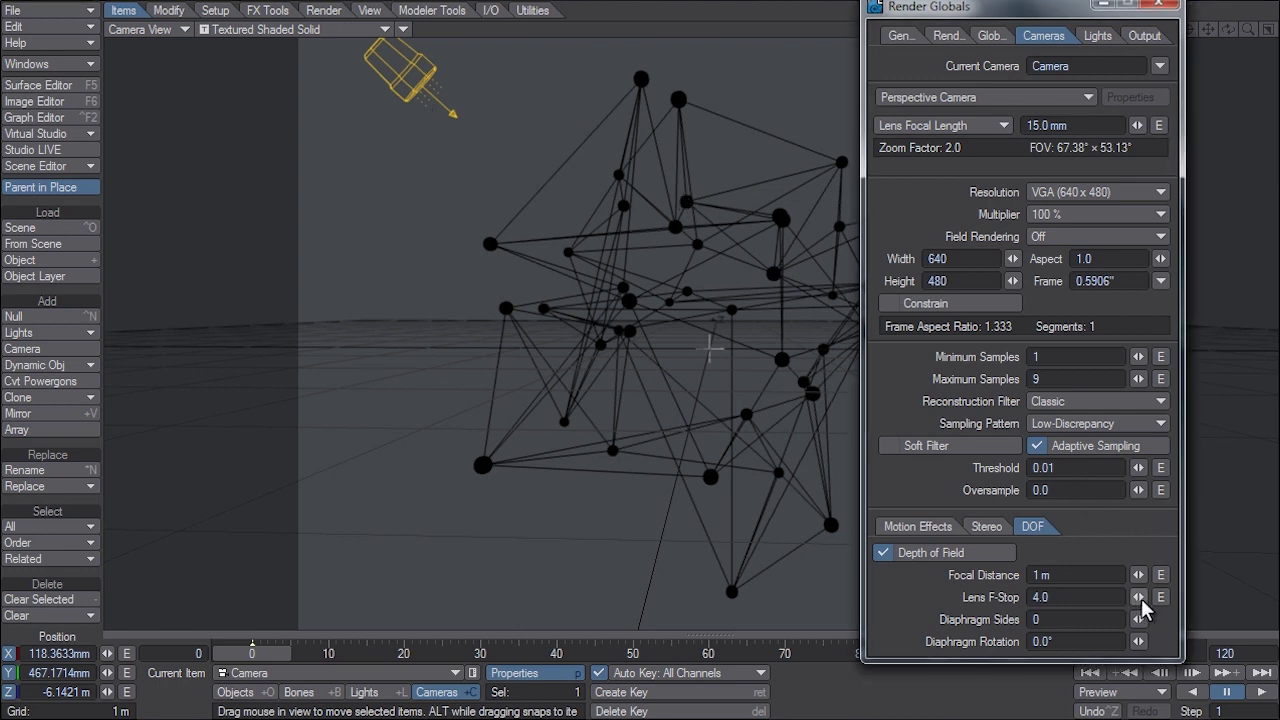
pyautogui.moveTo(1138, 597); pyautogui.dragTo(1100, 597)
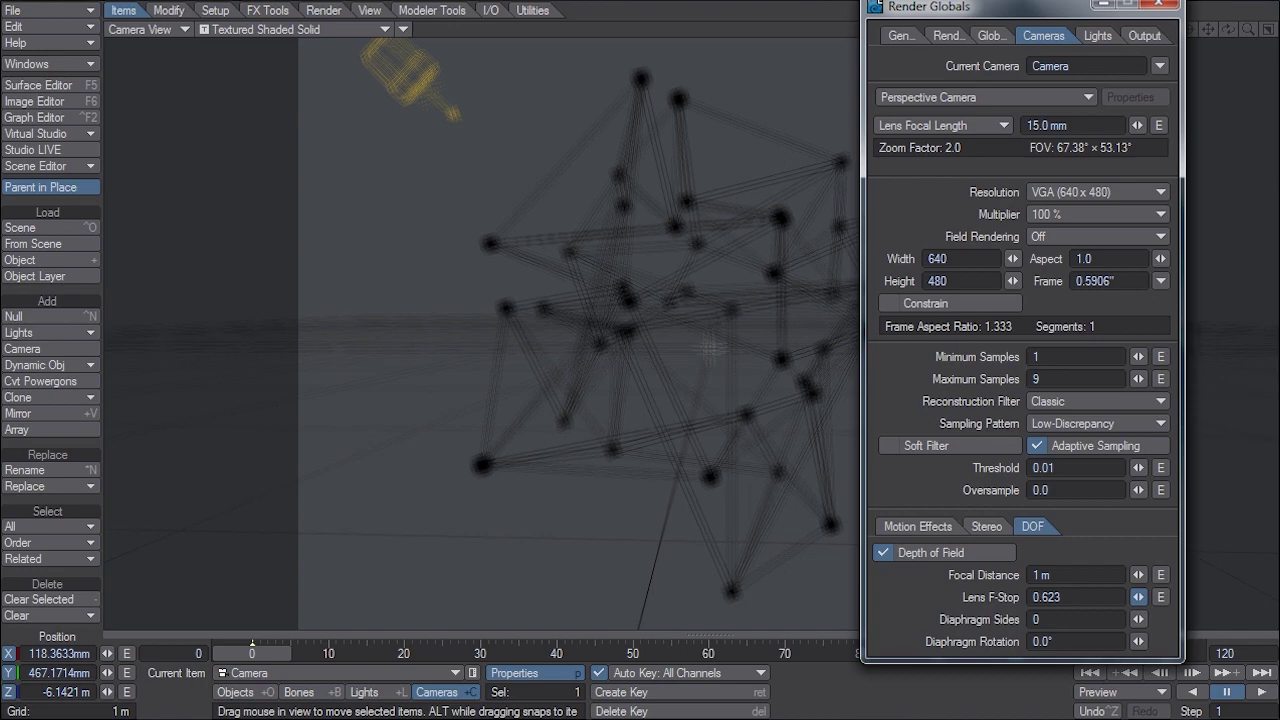
pyautogui.moveTo(1100, 597); pyautogui.dragTo(1140, 599)
# Step: Open the camera's Focal Distance channel in the Graph Editor and add a Proximity modifier to it
pyautogui.click(1160, 575)
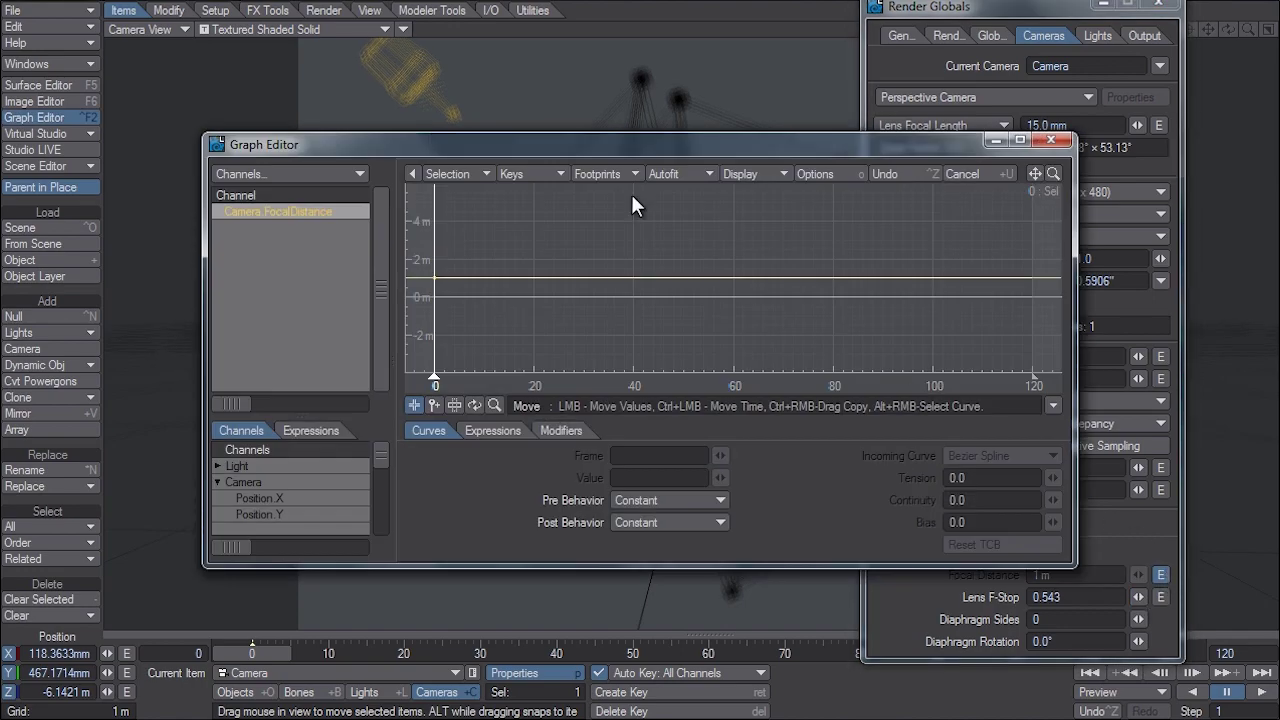
pyautogui.moveTo(676, 142); pyautogui.dragTo(621, 266)
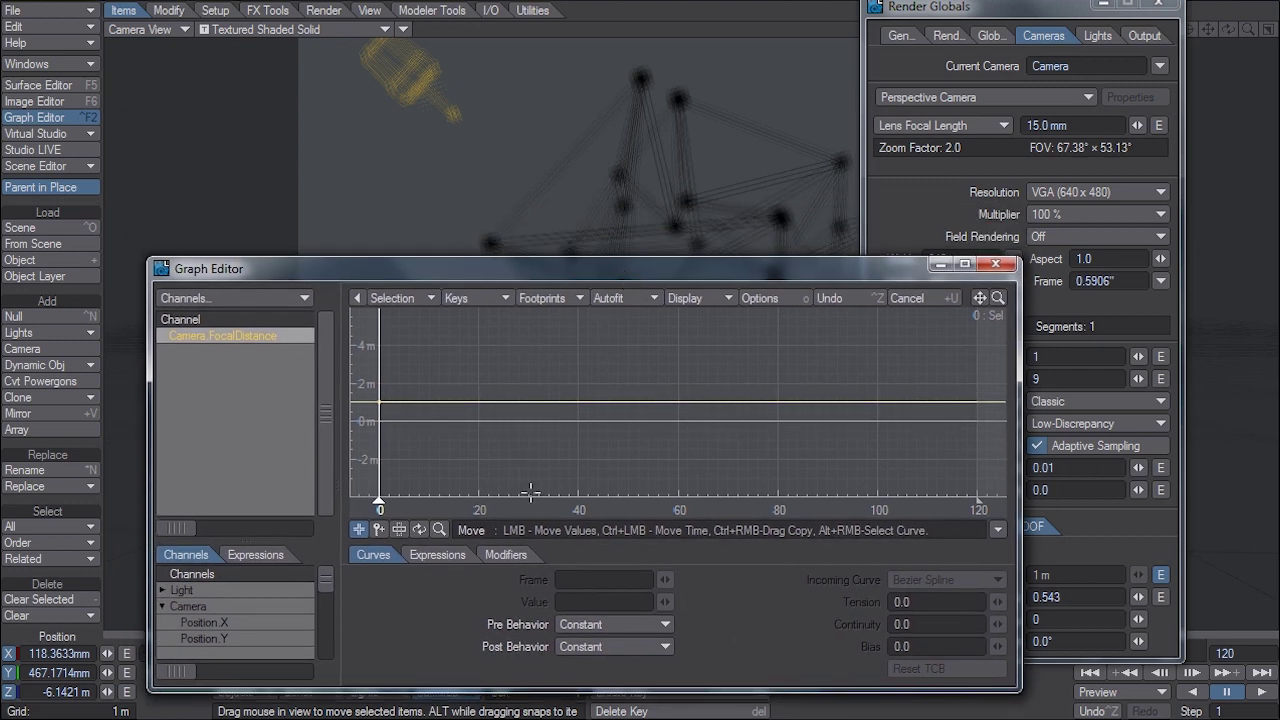
pyautogui.click(512, 551)
pyautogui.click(505, 581)
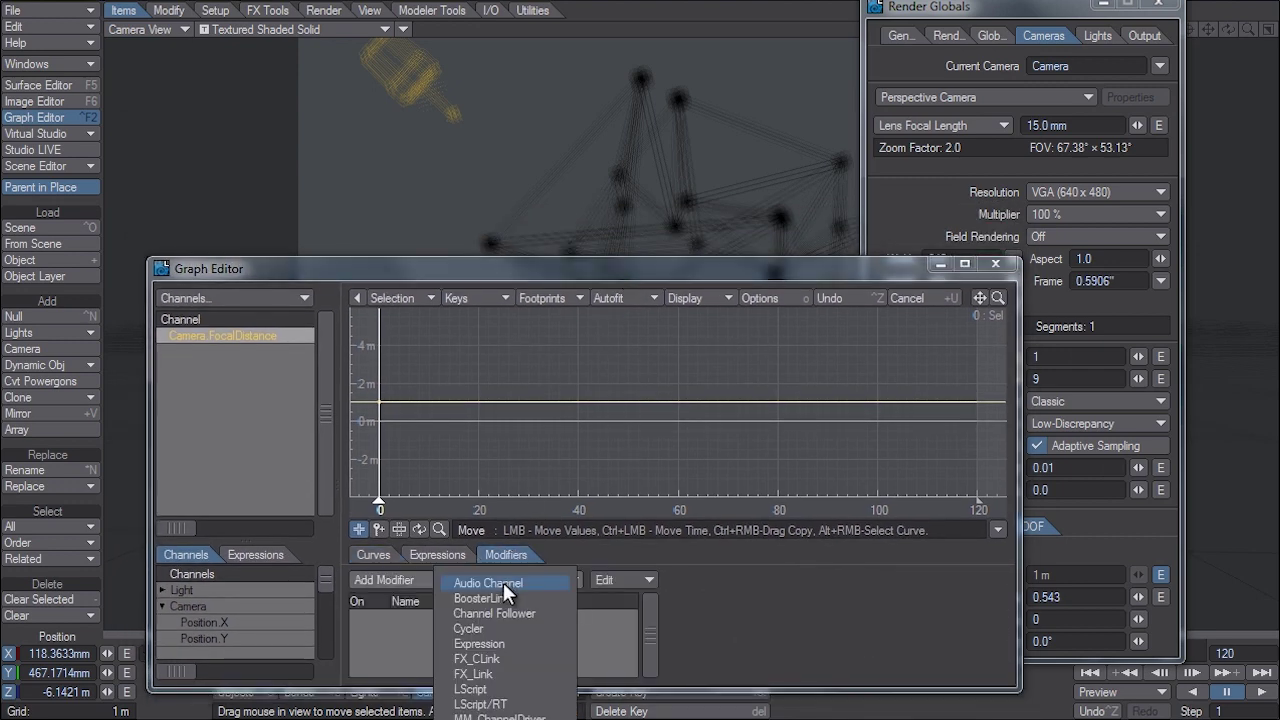
pyautogui.moveTo(672, 270); pyautogui.dragTo(719, 46)
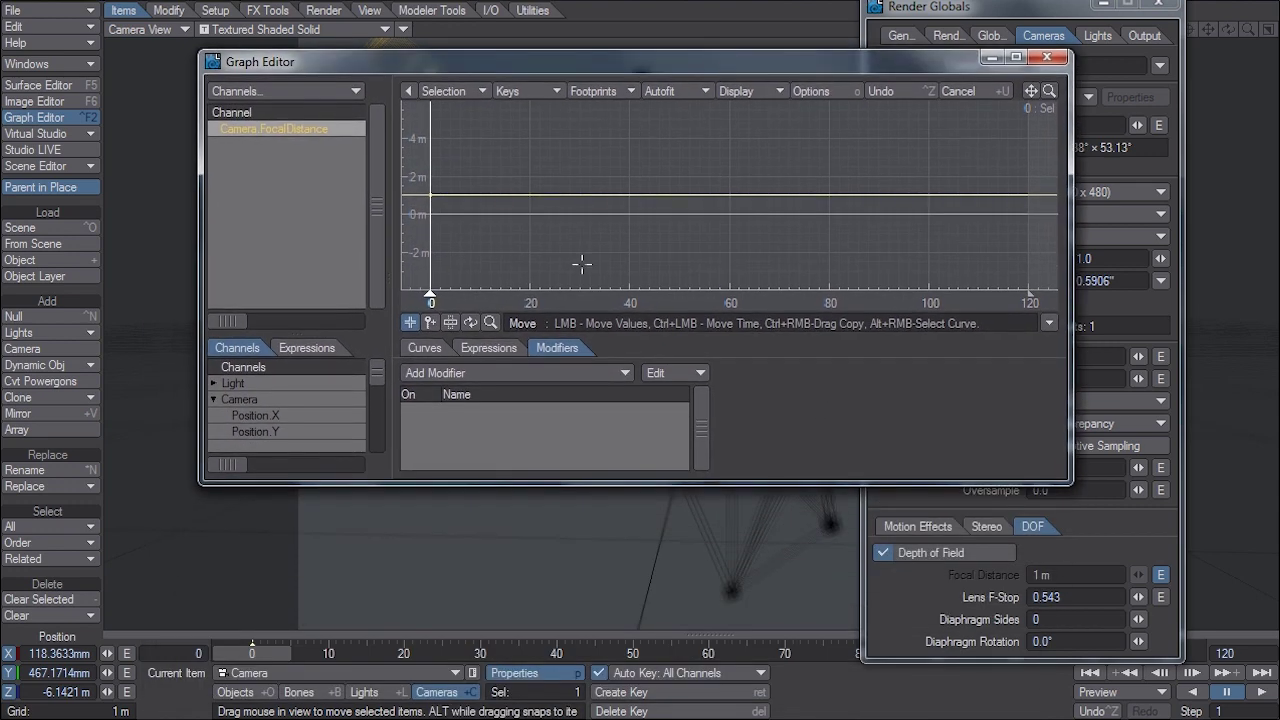
pyautogui.click(561, 377)
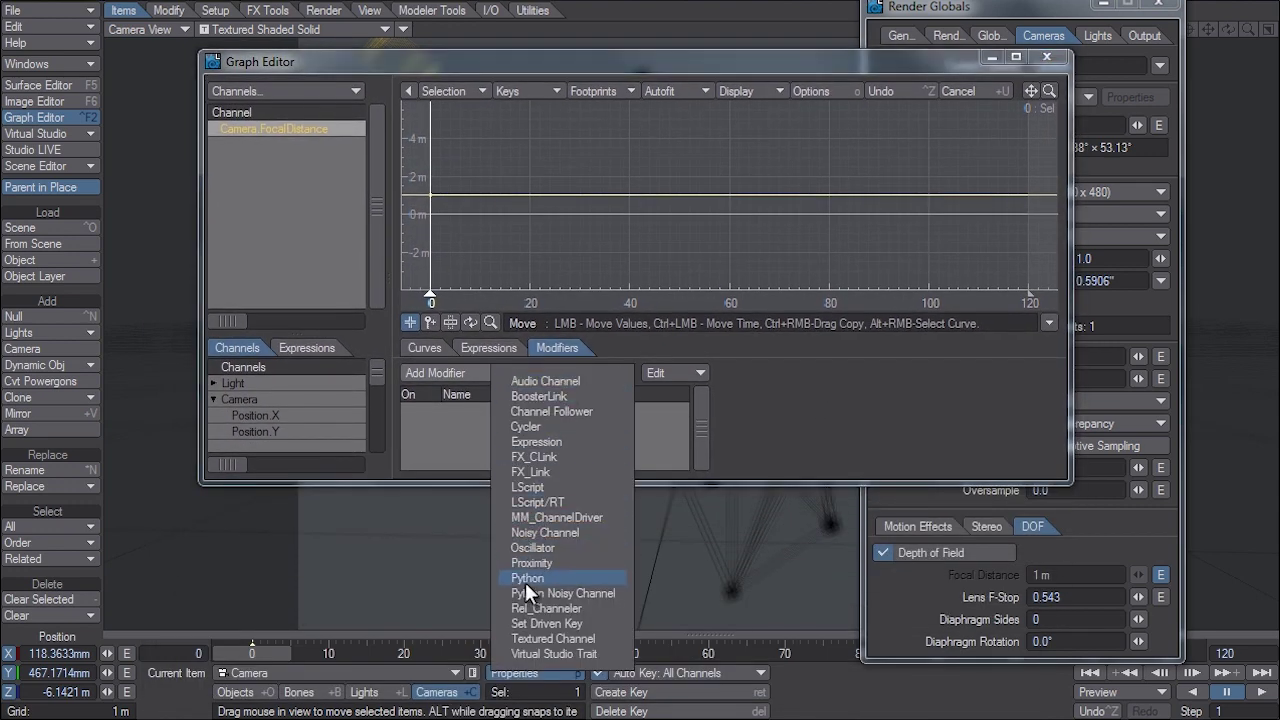
pyautogui.click(576, 561)
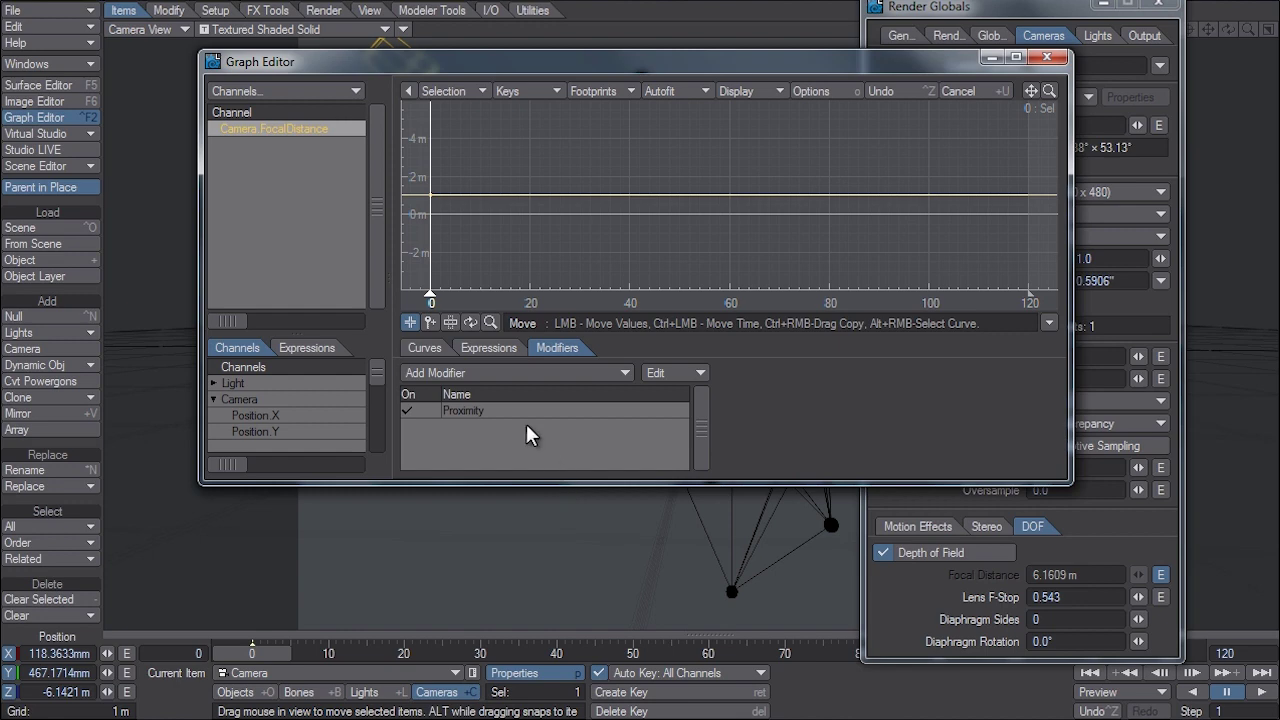
# Step: Set the Proximity modifier's target to DOF_Target and close the modifier, graph and camera settings
pyautogui.doubleClick(495, 408)
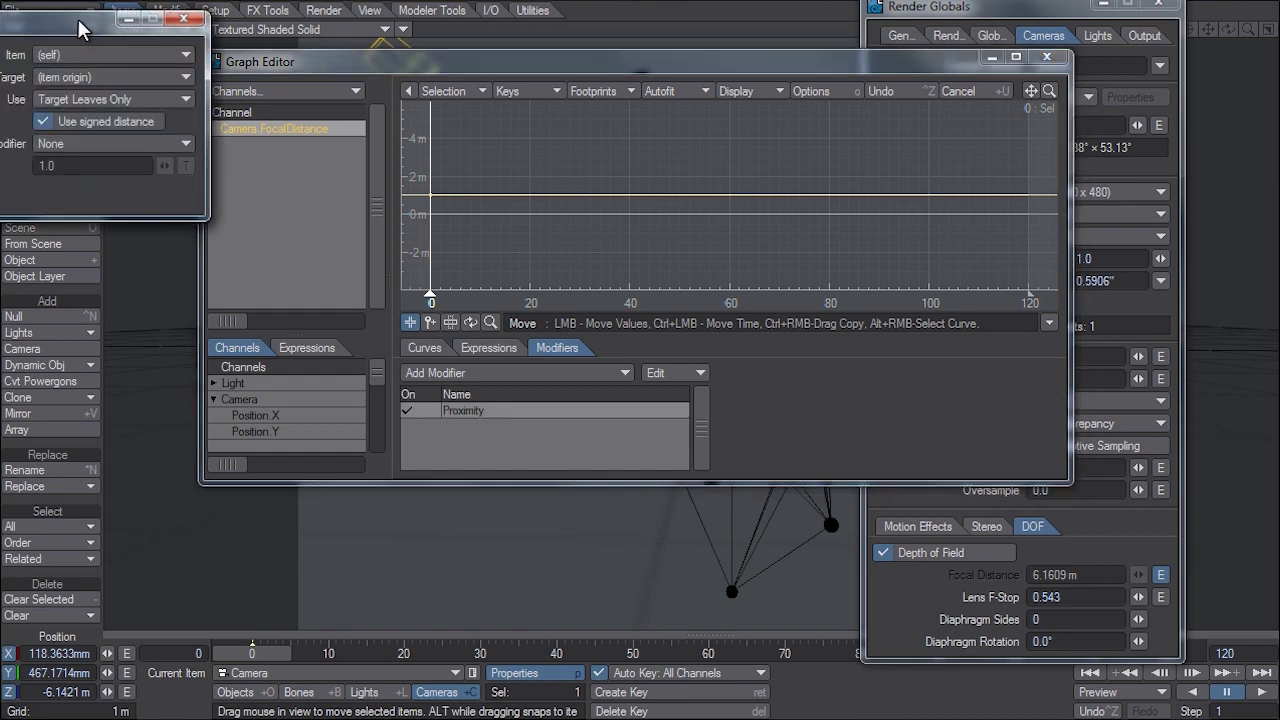
pyautogui.moveTo(80, 22); pyautogui.dragTo(732, 176)
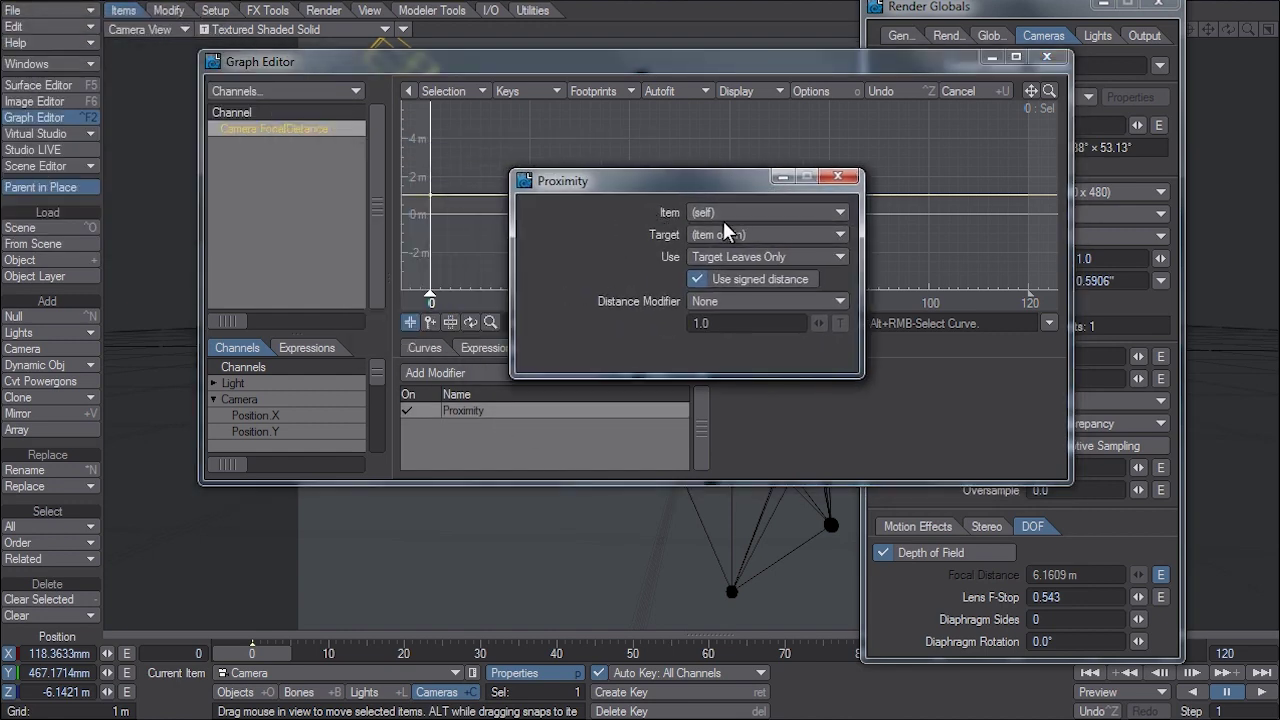
pyautogui.click(776, 234)
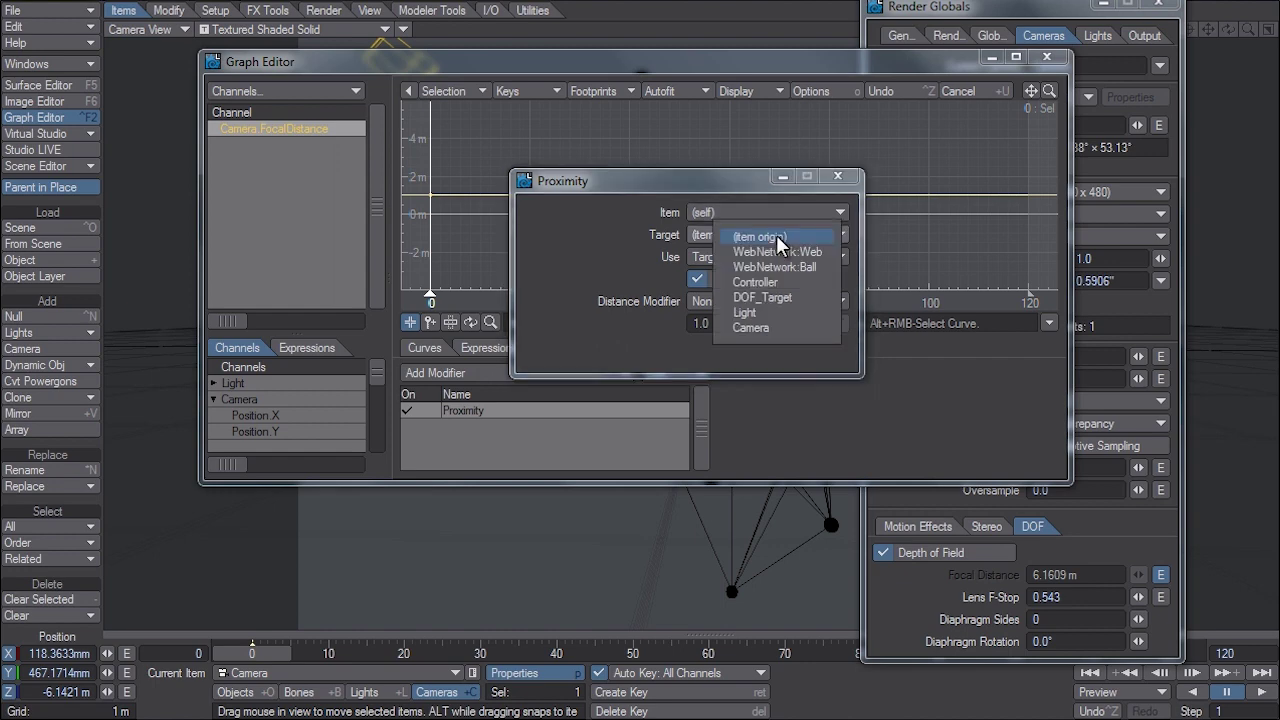
pyautogui.click(779, 299)
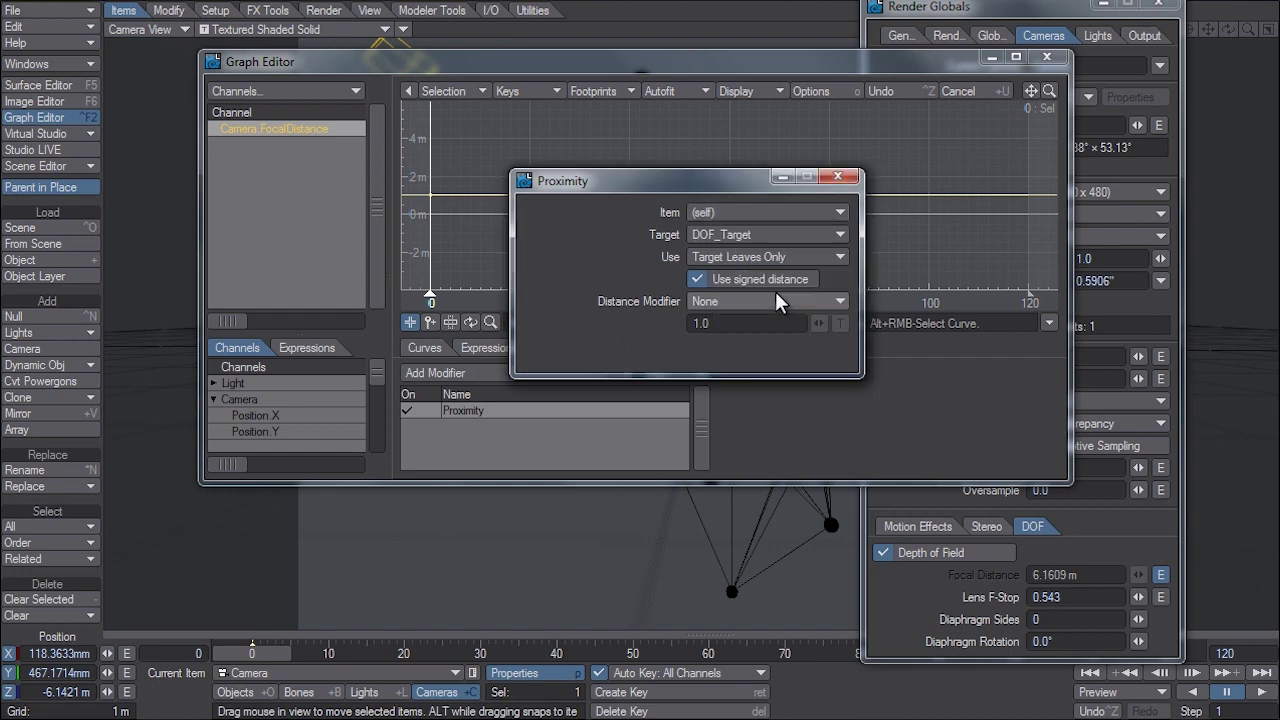
pyautogui.click(838, 177)
pyautogui.click(1050, 62)
pyautogui.press('p')
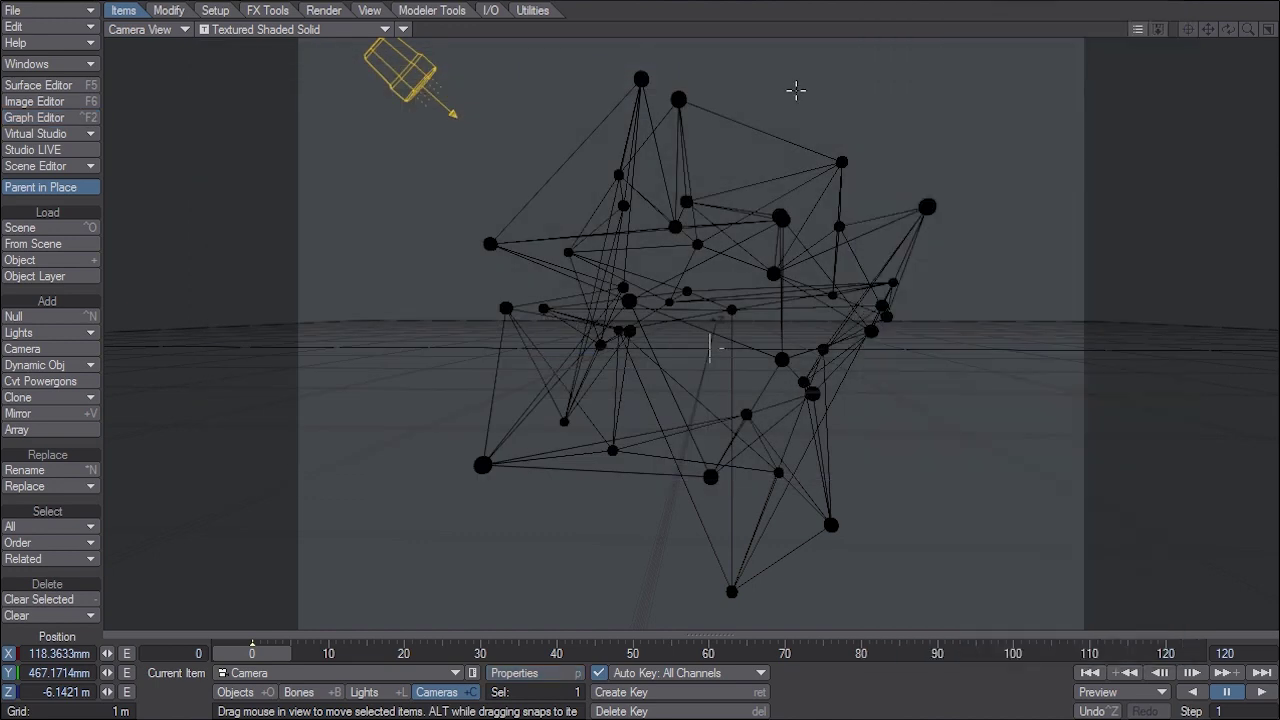
# Step: Change the viewport layout to 1 Left, 2 Right
pyautogui.press('d')
pyautogui.click(716, 71)
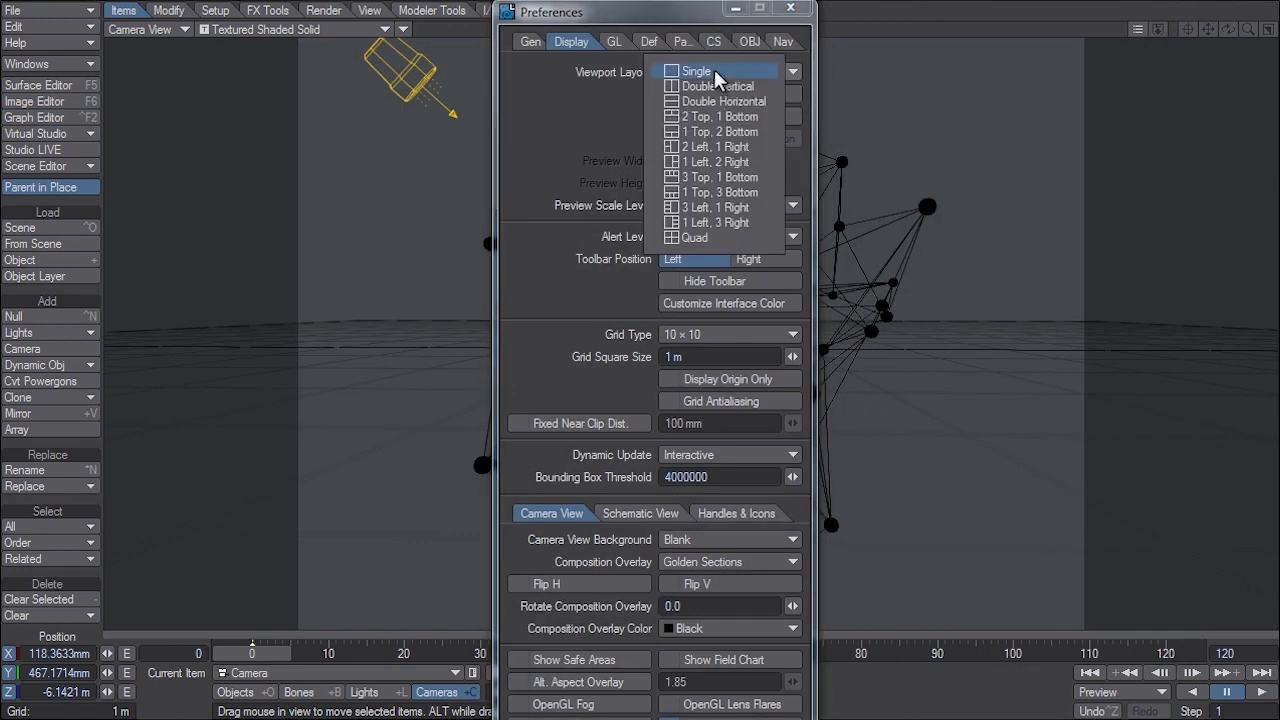
pyautogui.click(700, 162)
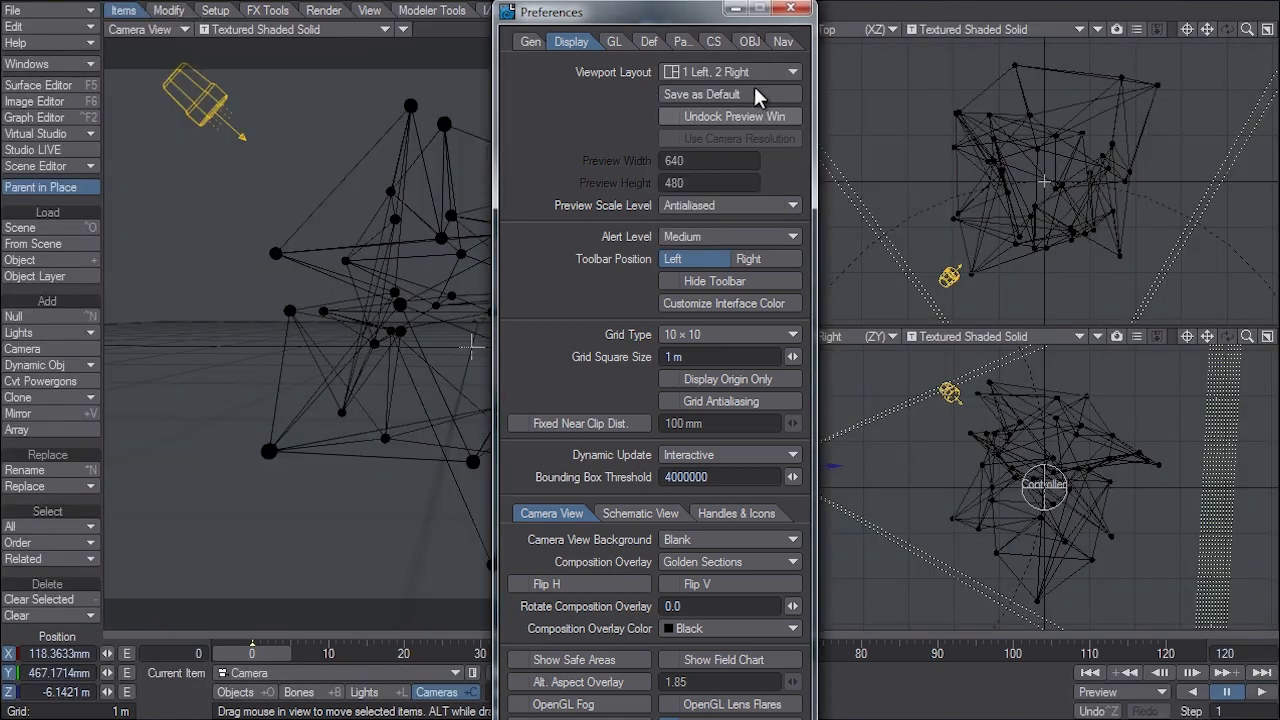
pyautogui.click(790, 8)
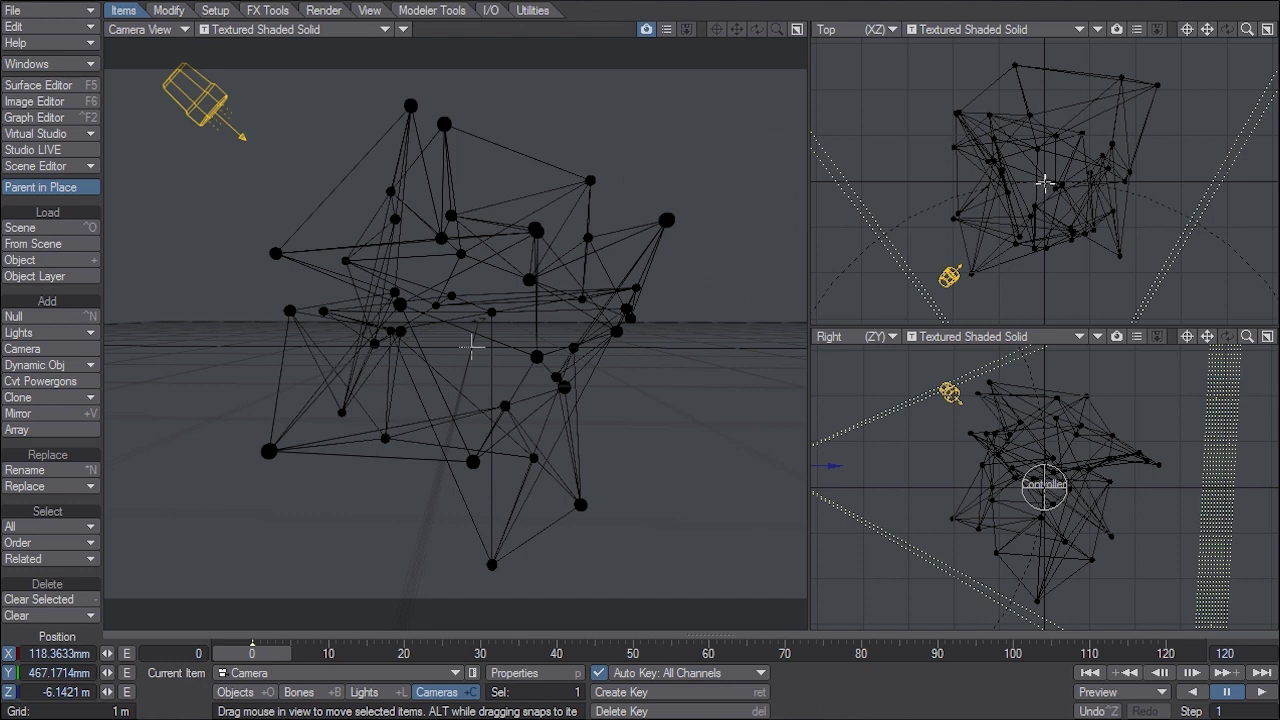
# Step: Move the DOF_Target null to the camera-facing side of the network, at about 51 mm, 554 mm, -1.43 m
pyautogui.click(240, 692)
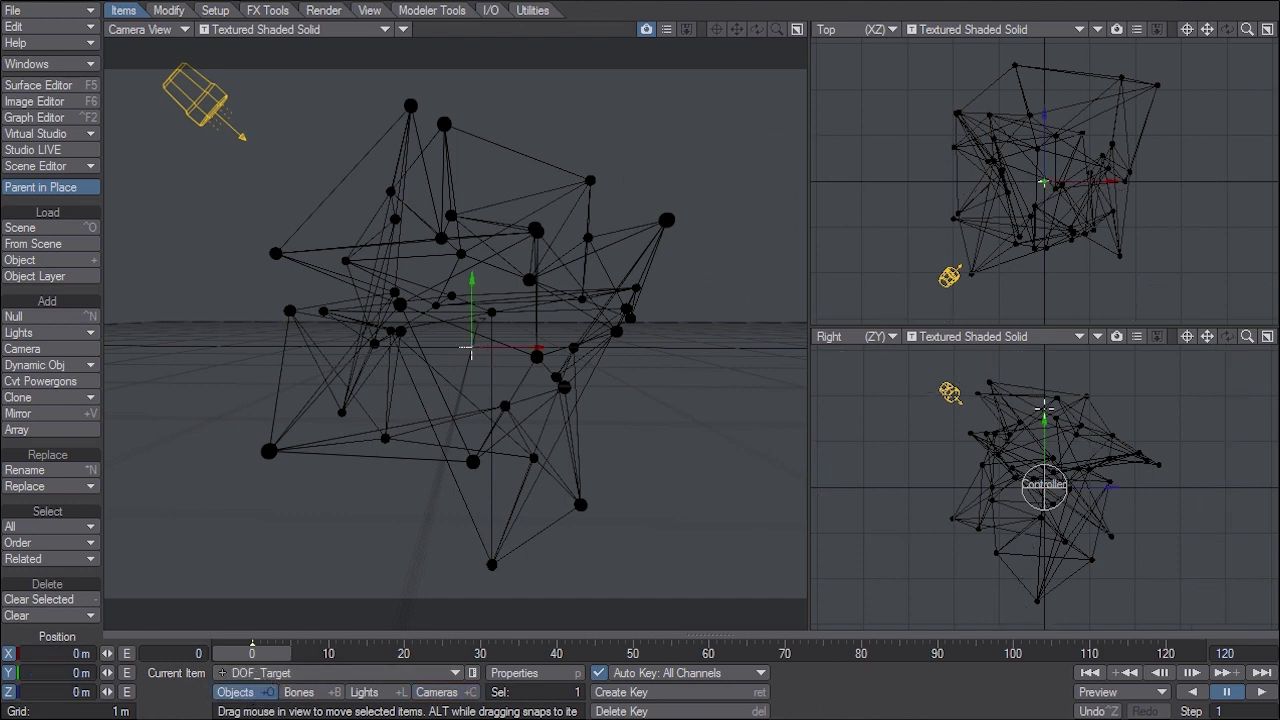
pyautogui.moveTo(1043, 488); pyautogui.dragTo(975, 488)
pyautogui.moveTo(1247, 30)
pyautogui.mouseDown()
pyautogui.moveTo(1170, 30)
pyautogui.moveTo(1270, 30)
pyautogui.mouseUp()
pyautogui.moveTo(1090, 189); pyautogui.dragTo(1098, 181)
pyautogui.moveTo(485, 358)
pyautogui.mouseDown()
pyautogui.moveTo(451, 363)
pyautogui.moveTo(466, 362)
pyautogui.mouseUp()
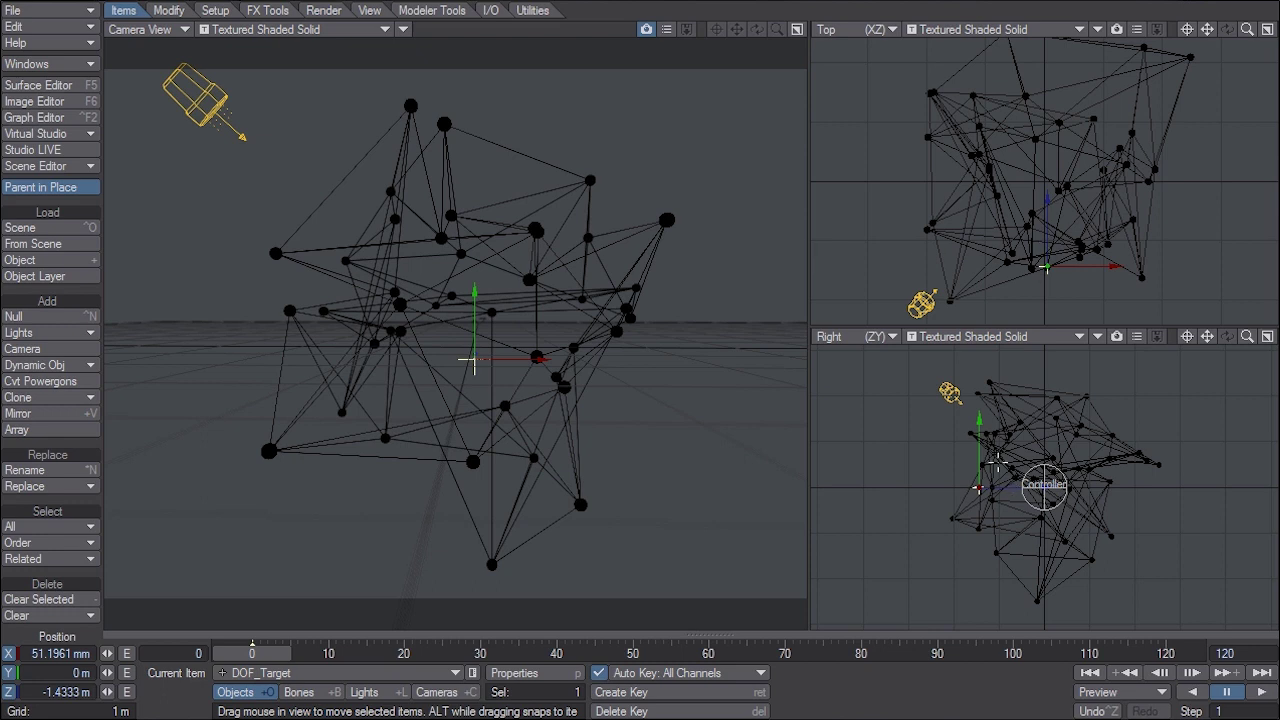
pyautogui.moveTo(982, 435)
pyautogui.mouseDown()
pyautogui.moveTo(982, 389)
pyautogui.moveTo(982, 415)
pyautogui.mouseUp()
pyautogui.moveTo(469, 289); pyautogui.dragTo(467, 300, button='right')
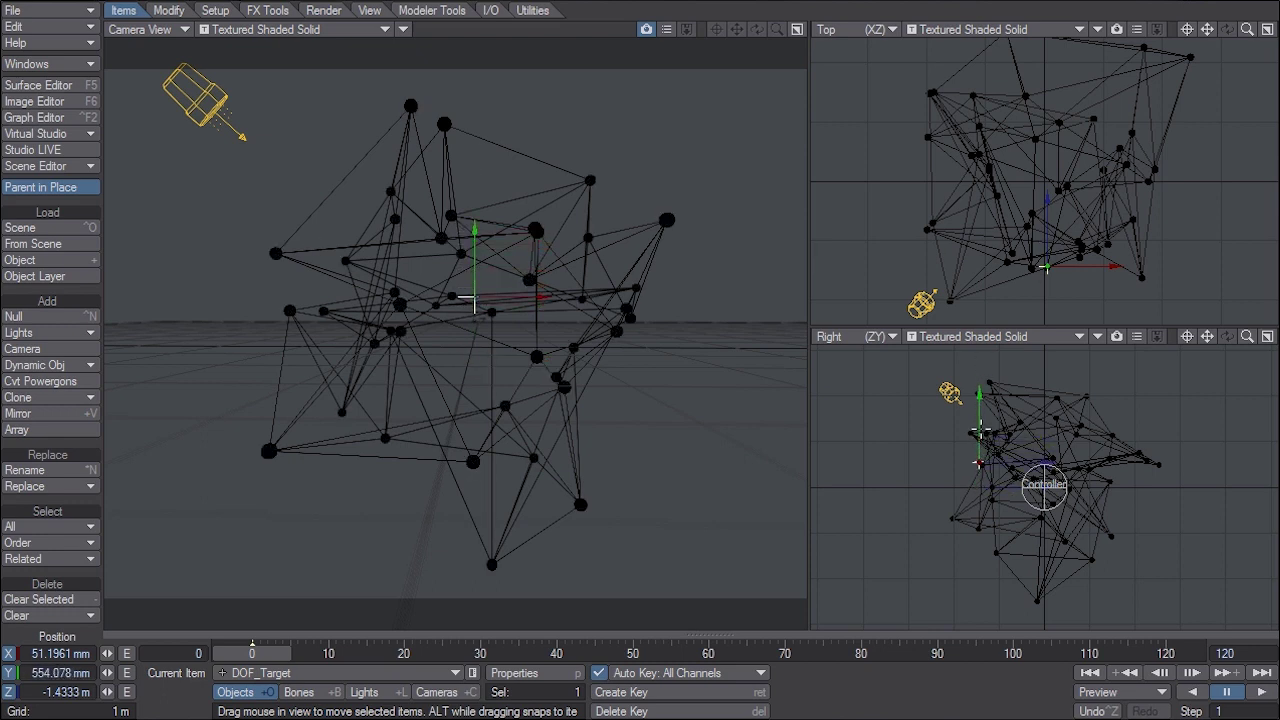
# Step: Lower the camera's Lens F-Stop to 0.077 to strengthen the depth-of-field blur
pyautogui.click(944, 394)
pyautogui.press('p')
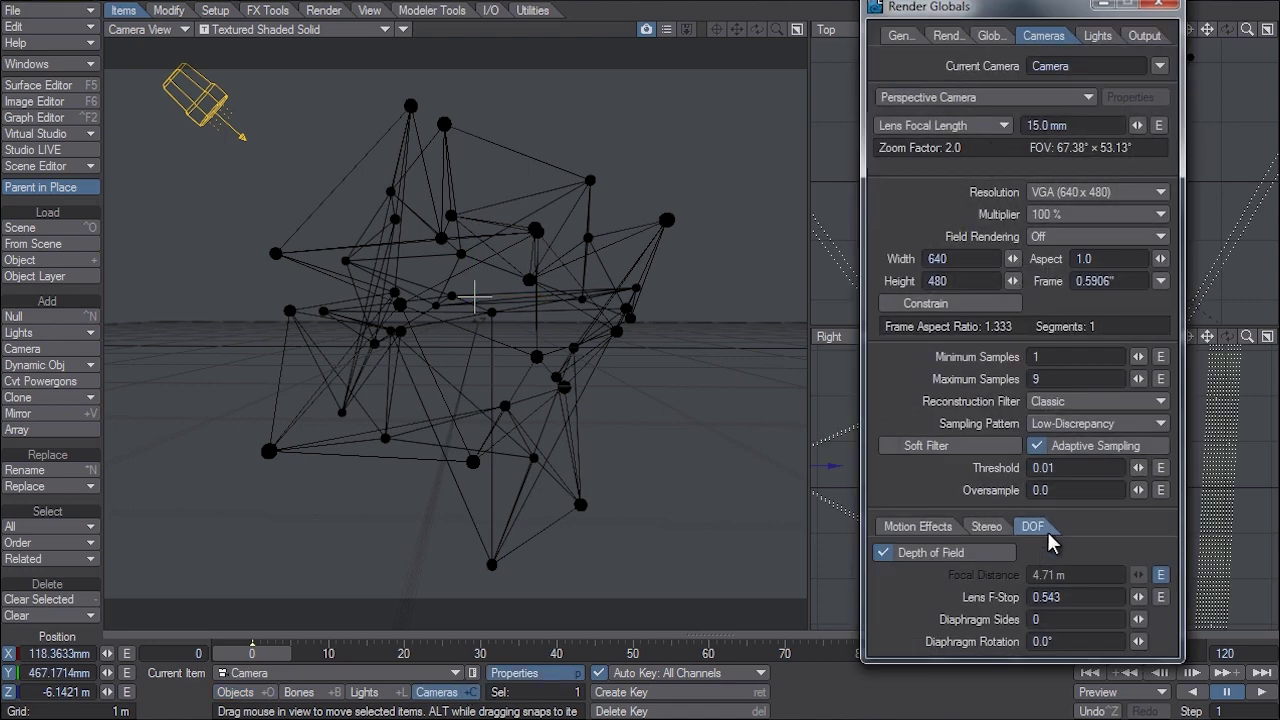
pyautogui.moveTo(1138, 597)
pyautogui.mouseDown()
pyautogui.moveTo(1112, 597)
pyautogui.moveTo(1135, 597)
pyautogui.mouseUp()
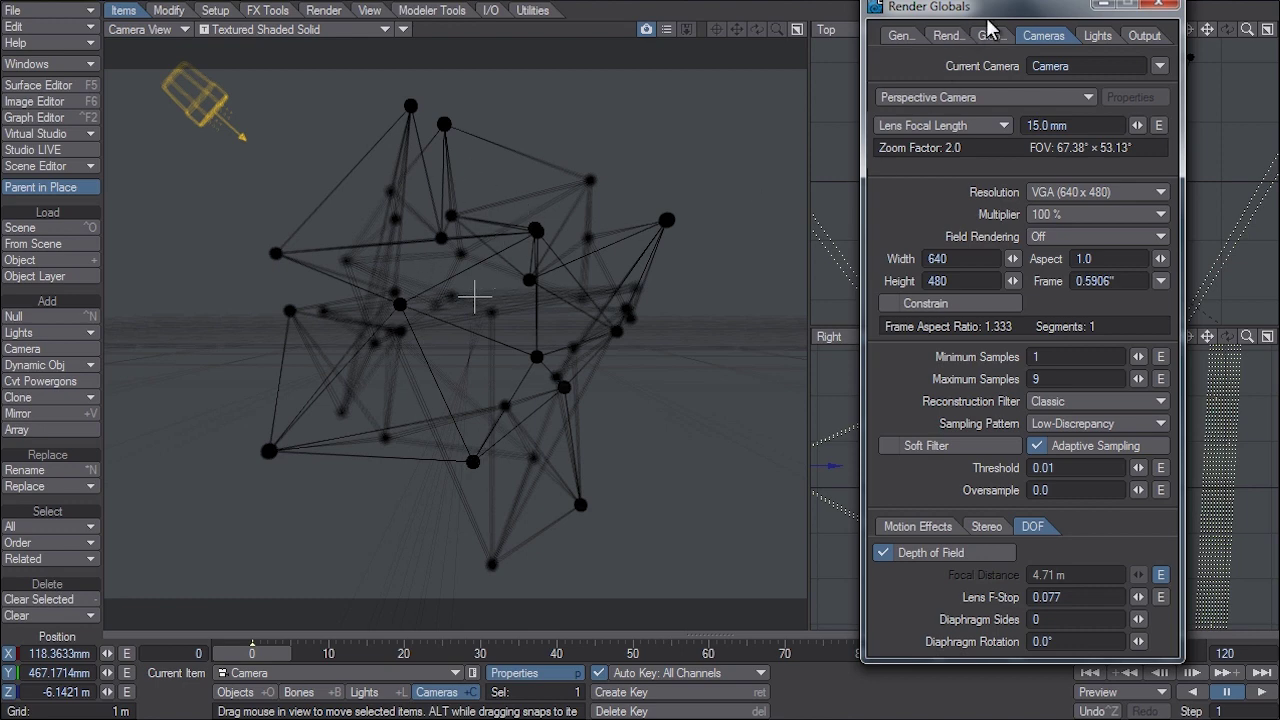
pyautogui.moveTo(990, 12); pyautogui.dragTo(740, 24)
# Step: Test the focus by moving DOF_Target to the network's far side and back to about -233 mm, 585 mm, -1.53 m
pyautogui.click(1054, 268)
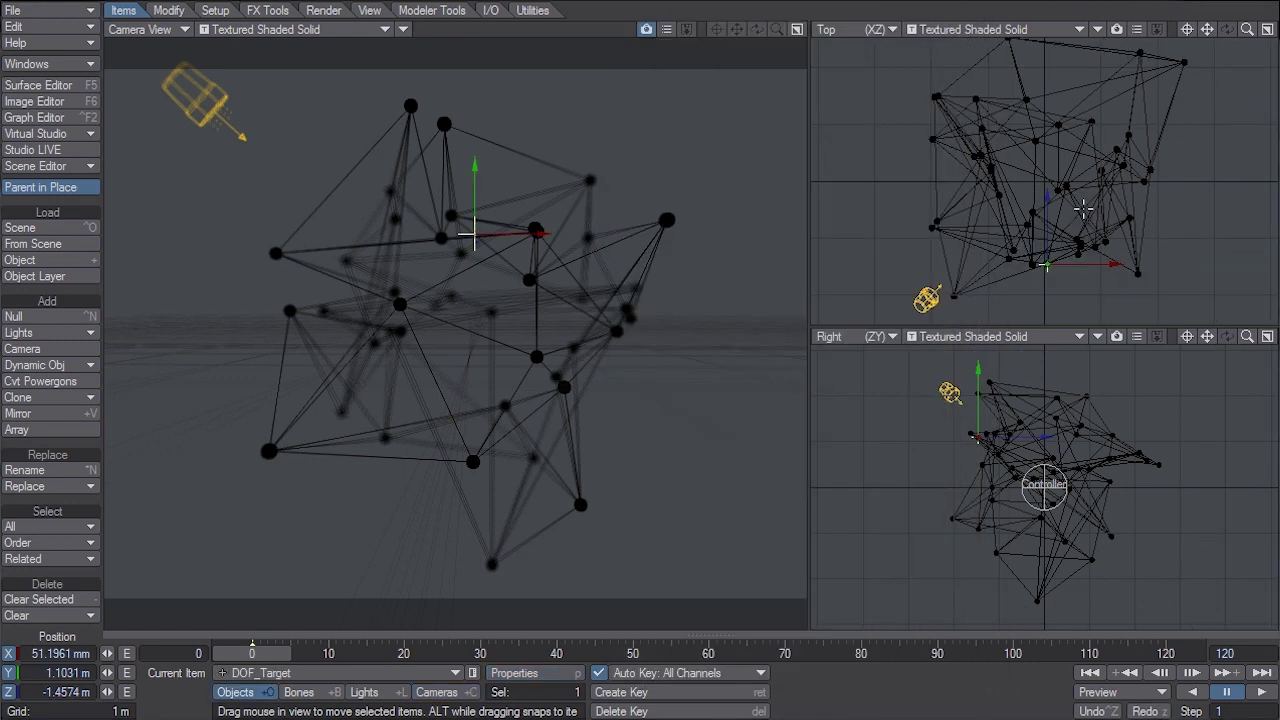
pyautogui.moveTo(472, 237); pyautogui.dragTo(314, 246)
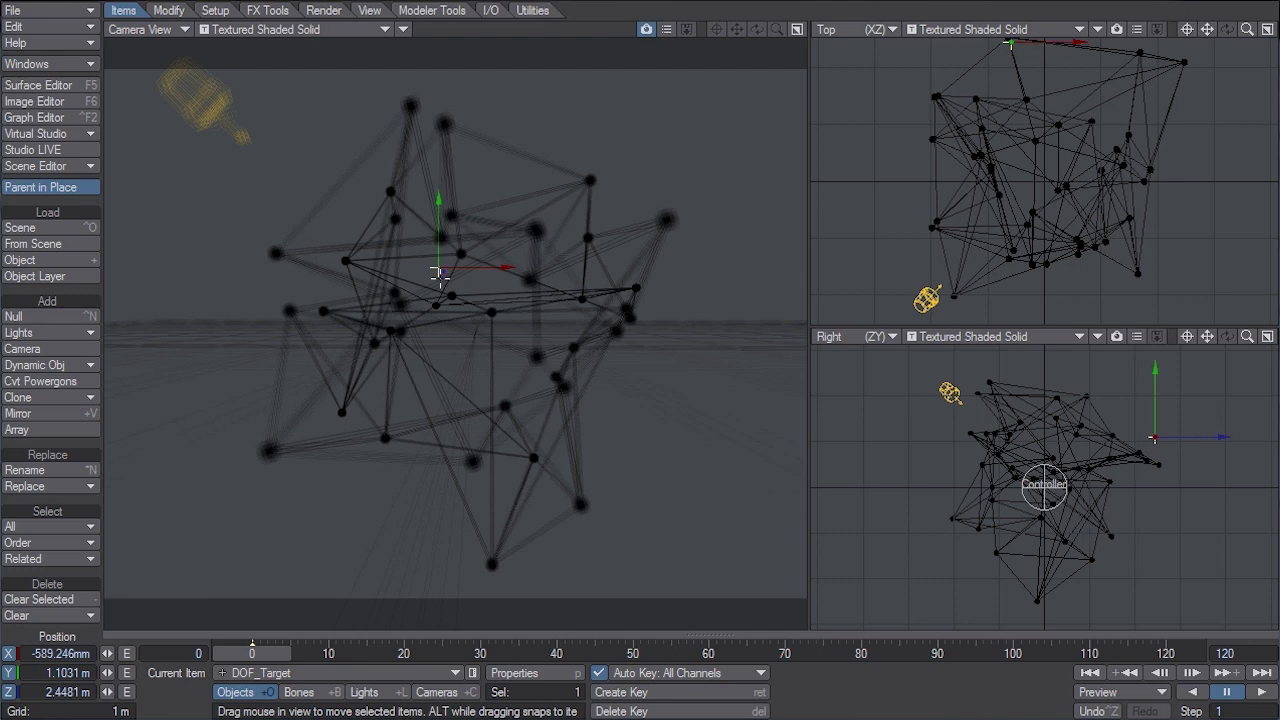
pyautogui.moveTo(435, 270); pyautogui.dragTo(435, 302)
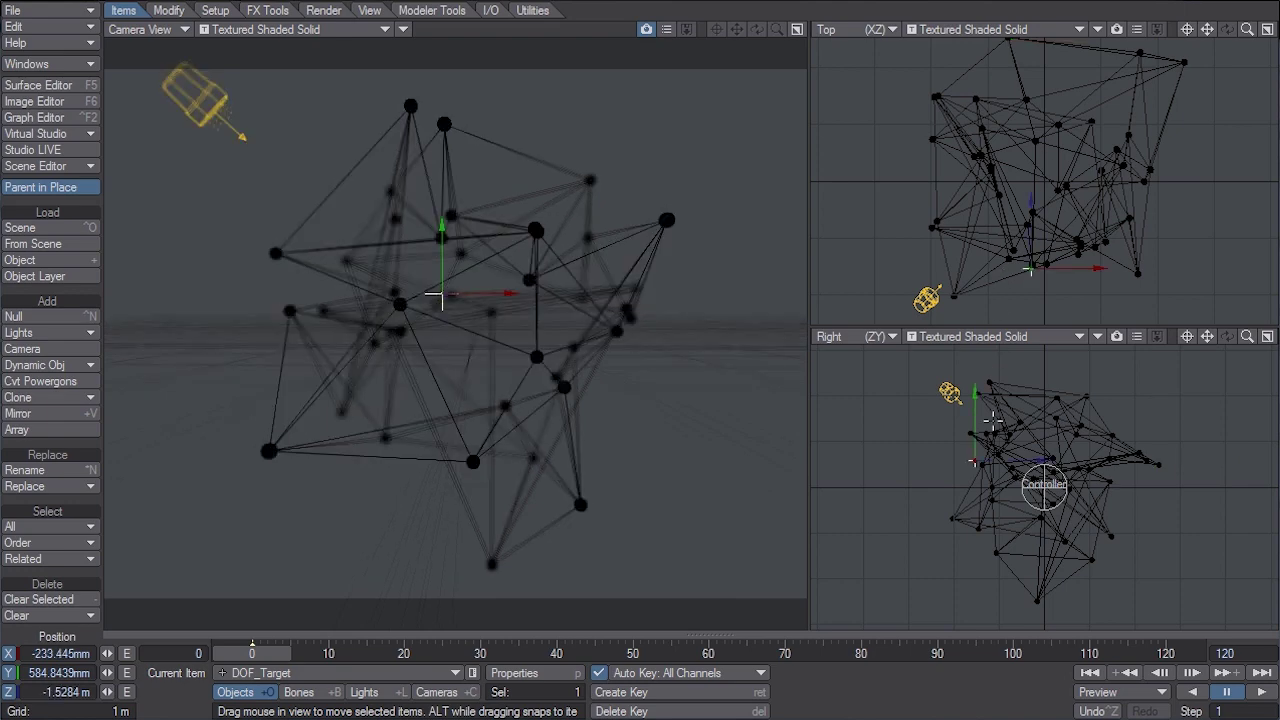
# Step: Raise the DOF_Target null to about 1.14 m in Y and shift it to about -1.62 m in Z
pyautogui.moveTo(1007, 426); pyautogui.dragTo(1001, 393)
pyautogui.moveTo(440, 207); pyautogui.dragTo(437, 230)
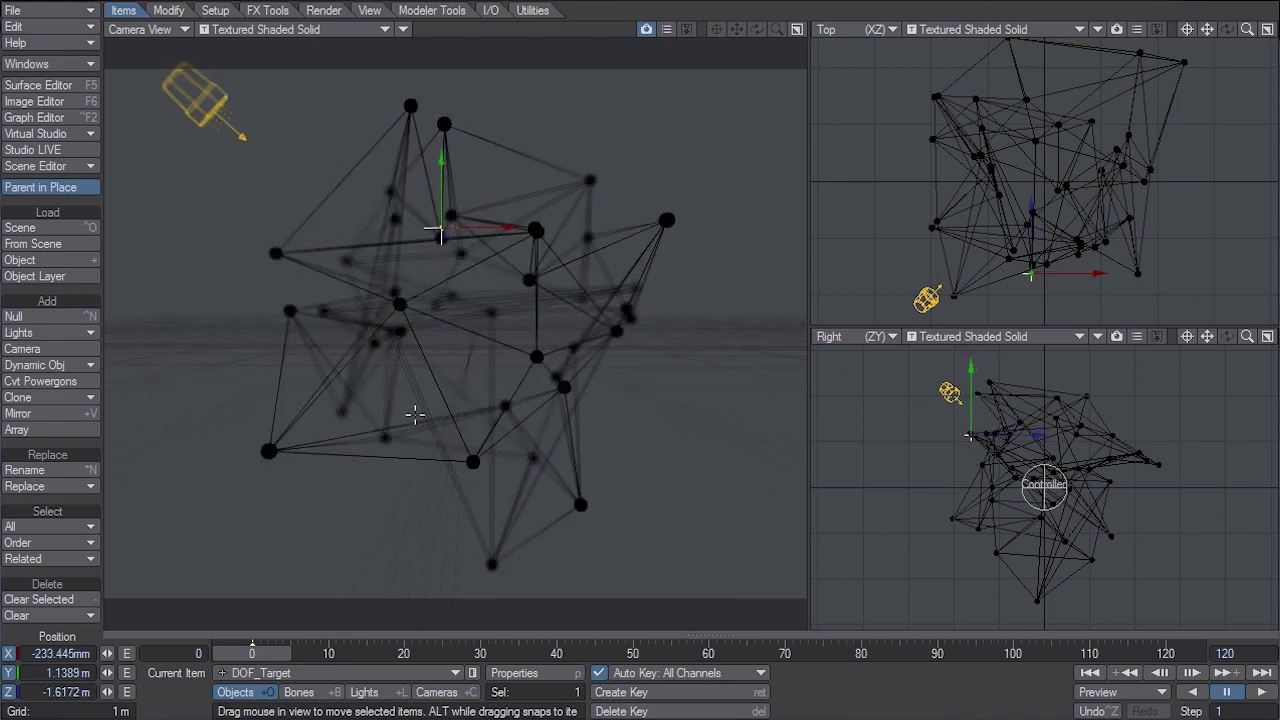
# Step: Open the object properties of WebNetwork:Web, place the window clear of the network, and switch the camera view to VPR
pyautogui.click(285, 674)
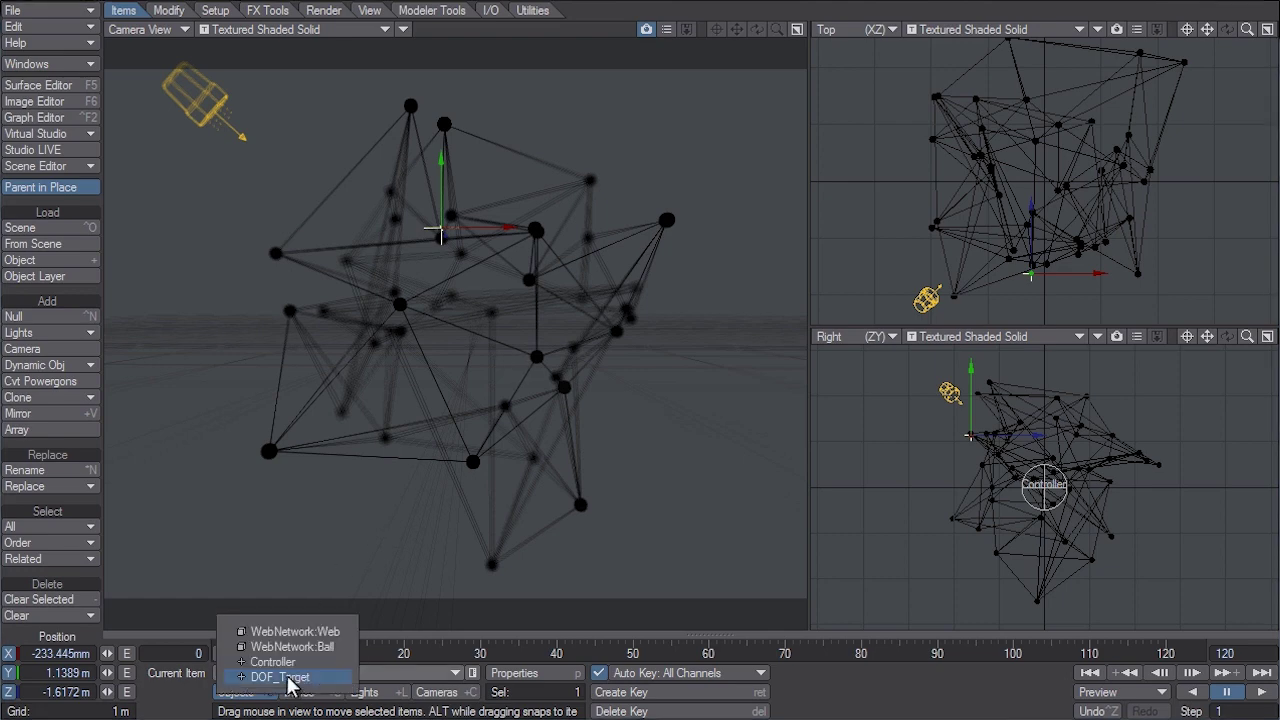
pyautogui.click(298, 632)
pyautogui.click(513, 673)
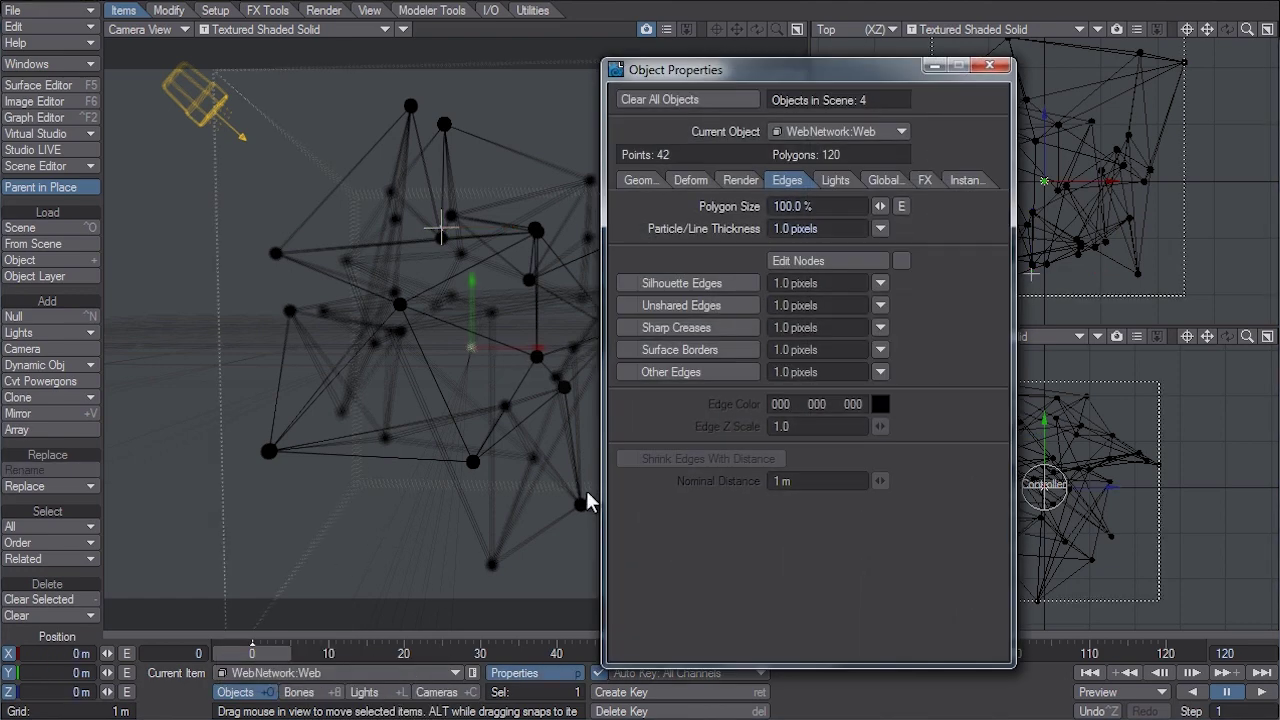
pyautogui.moveTo(811, 70); pyautogui.dragTo(946, 61)
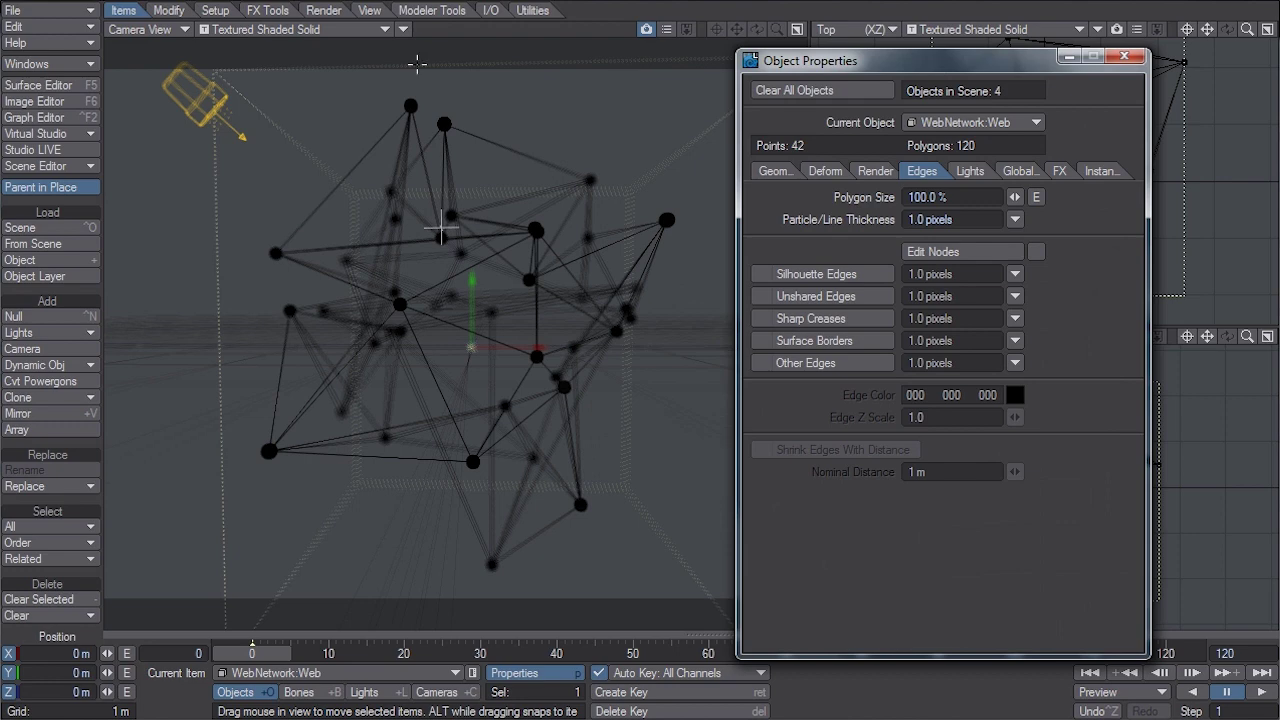
pyautogui.click(338, 30)
pyautogui.click(324, 68)
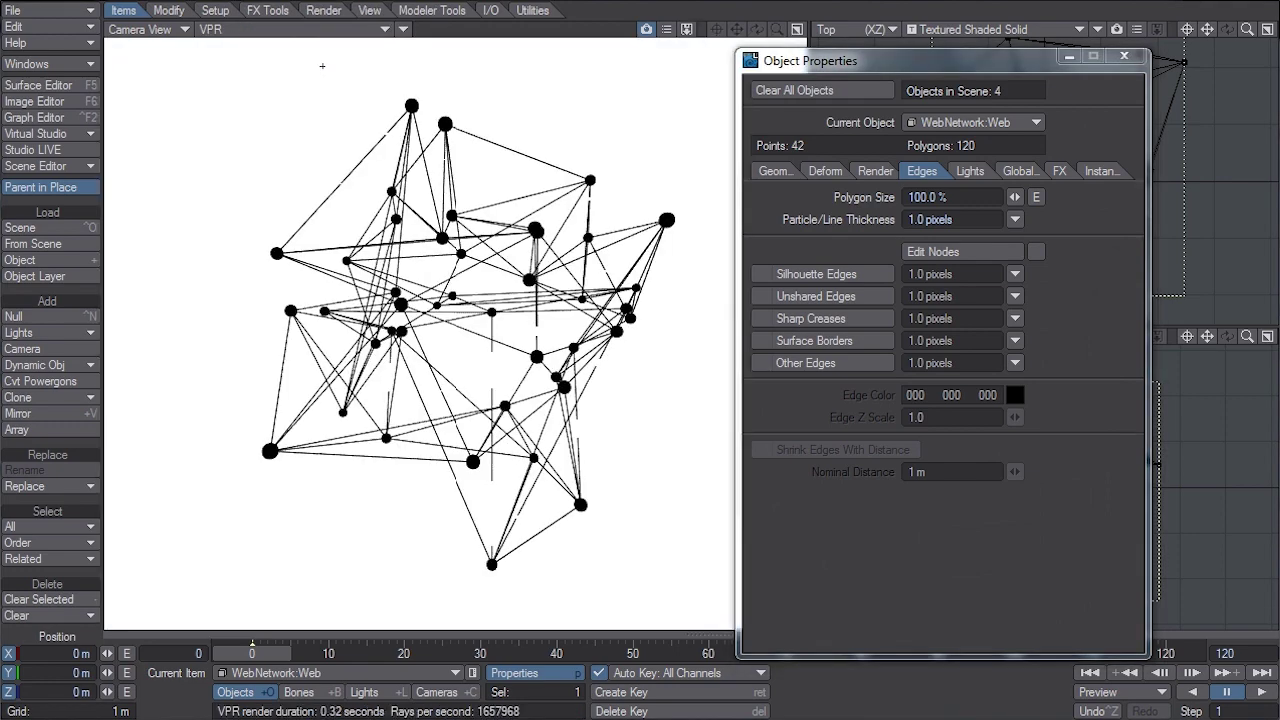
# Step: Set the web object's Particle/Line Thickness to 5 pixels
pyautogui.click(928, 220)
pyautogui.write('5')
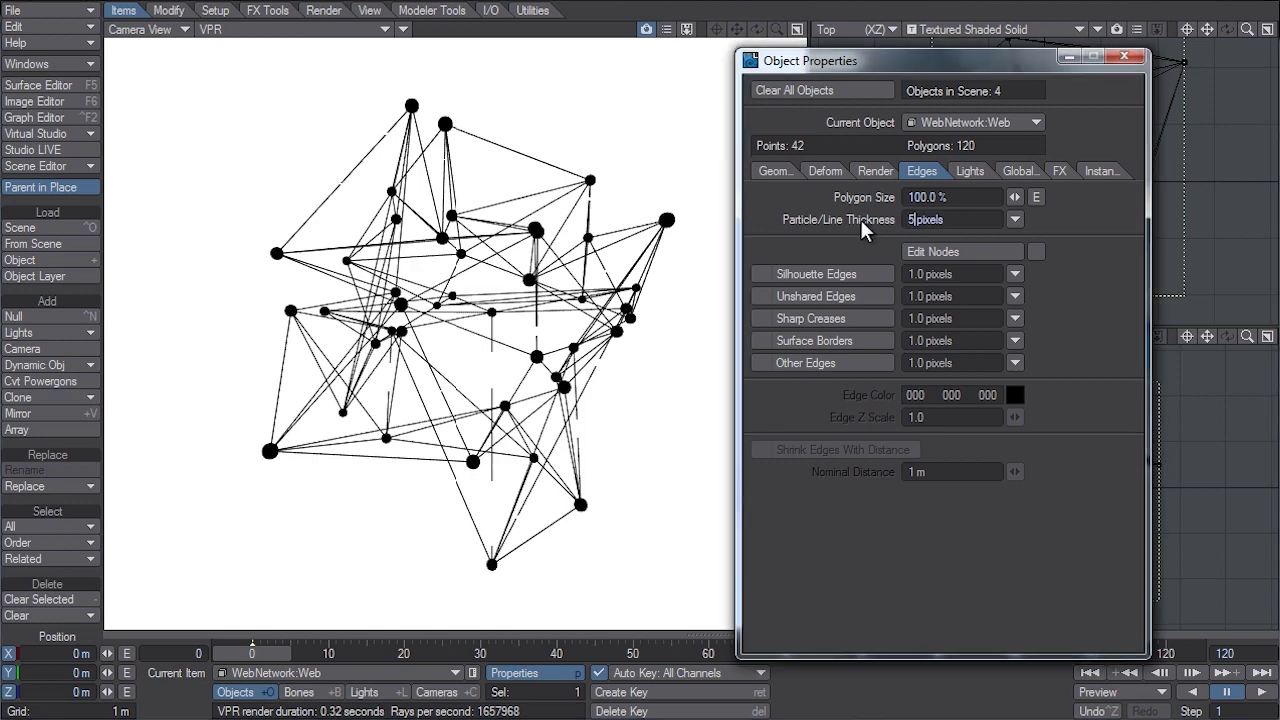
pyautogui.press('Return')
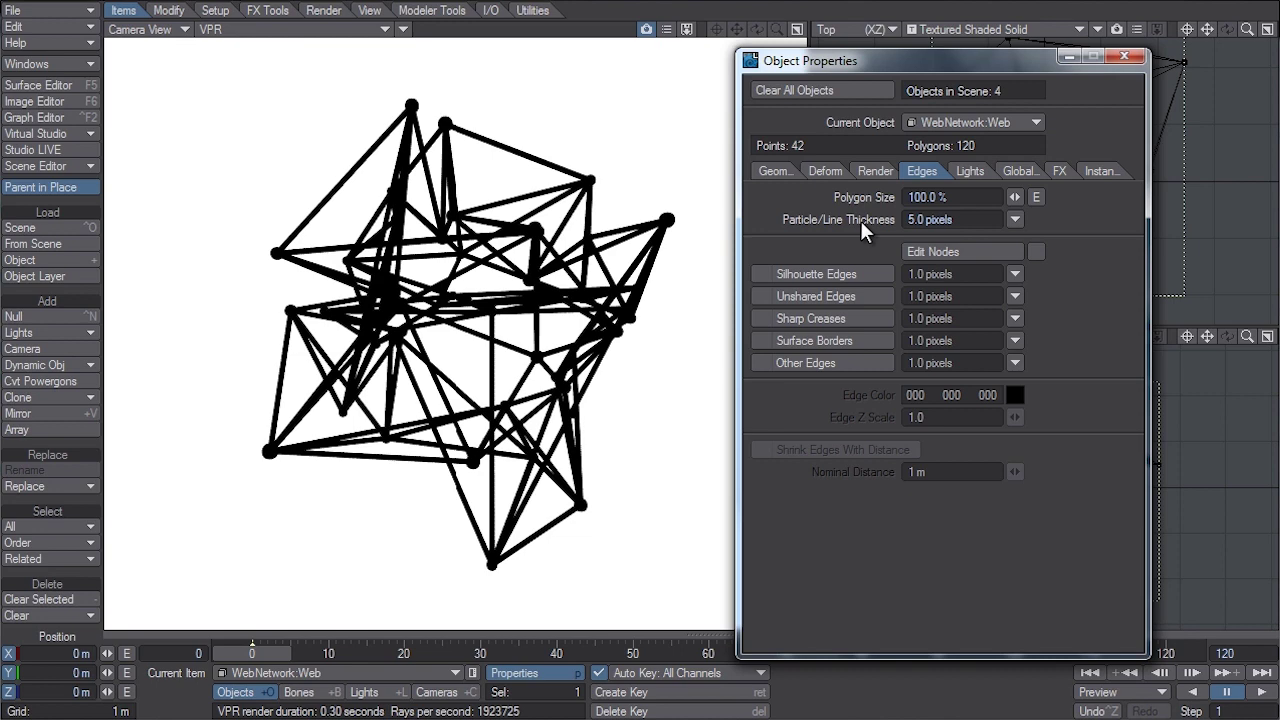
# Step: Turn on the OpenGL overlay in the camera view and move the web object to -200 mm in Z
pyautogui.click(406, 33)
pyautogui.click(406, 33)
pyautogui.click(403, 42)
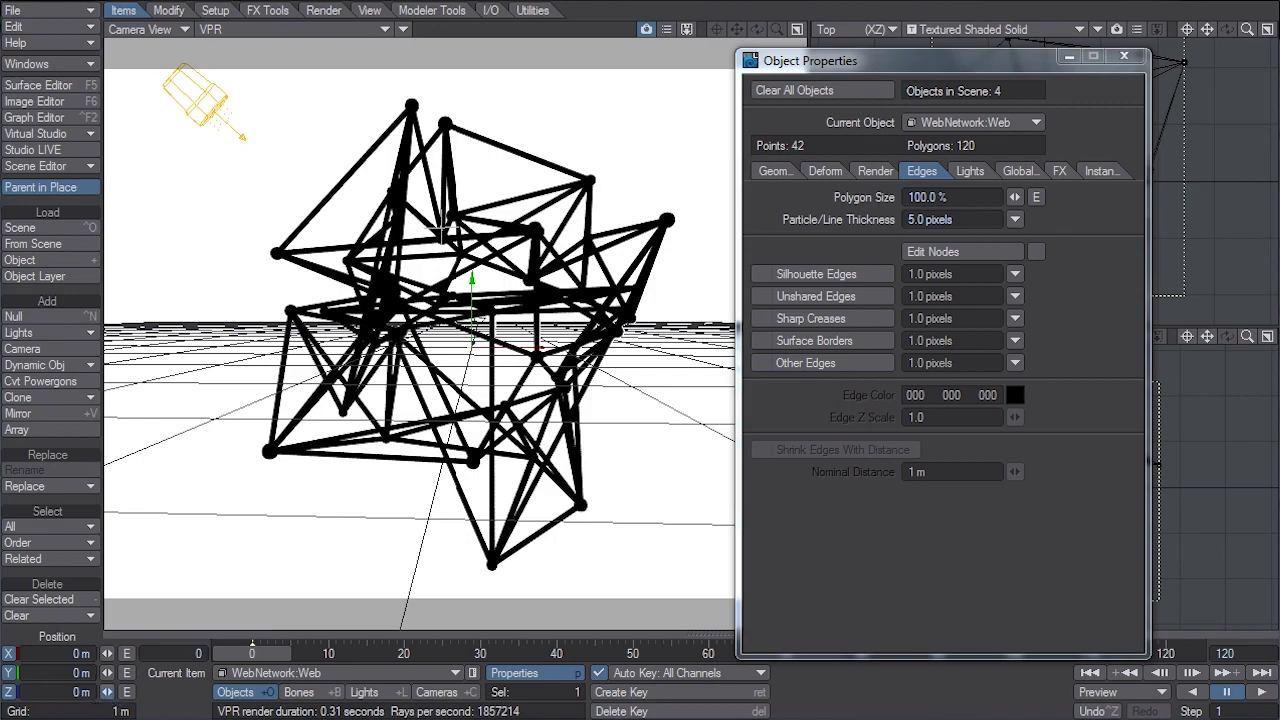
pyautogui.moveTo(107, 692); pyautogui.dragTo(156, 683)
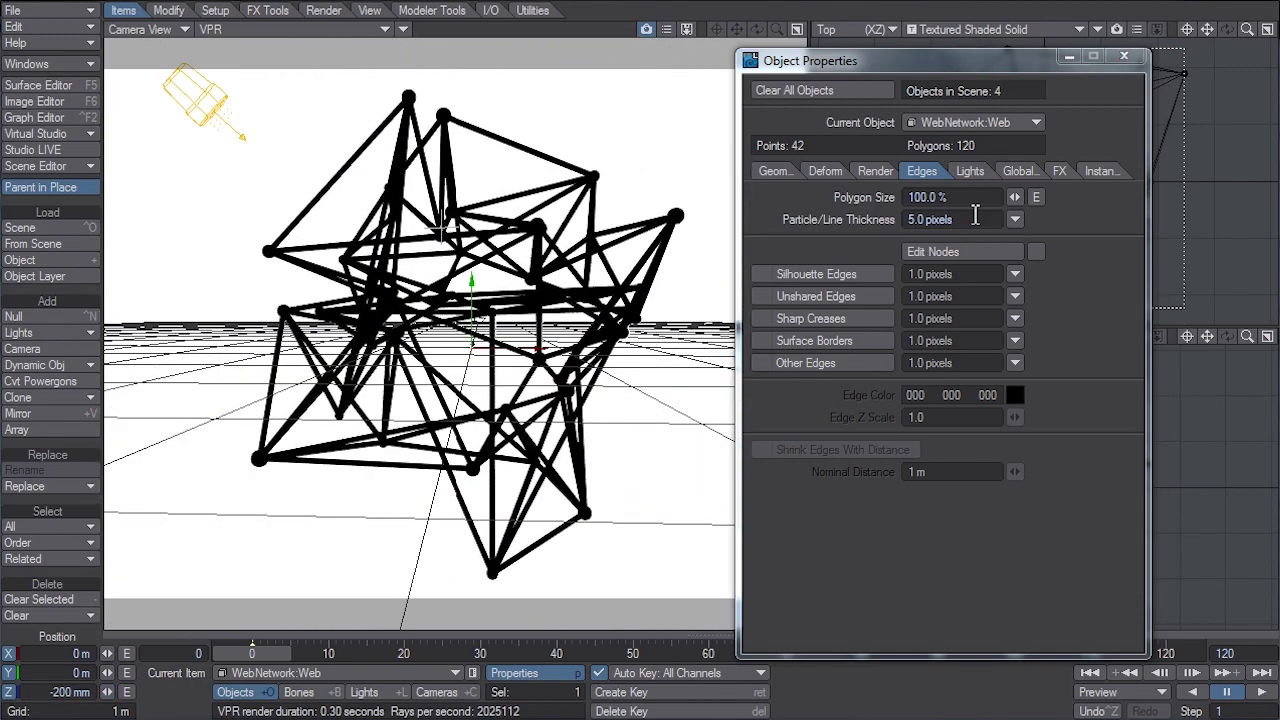
# Step: Set the web object's Particle/Line Thickness to -0.02 meters and move the object to -110 mm in Z
pyautogui.click(975, 219)
pyautogui.write('-0.02')
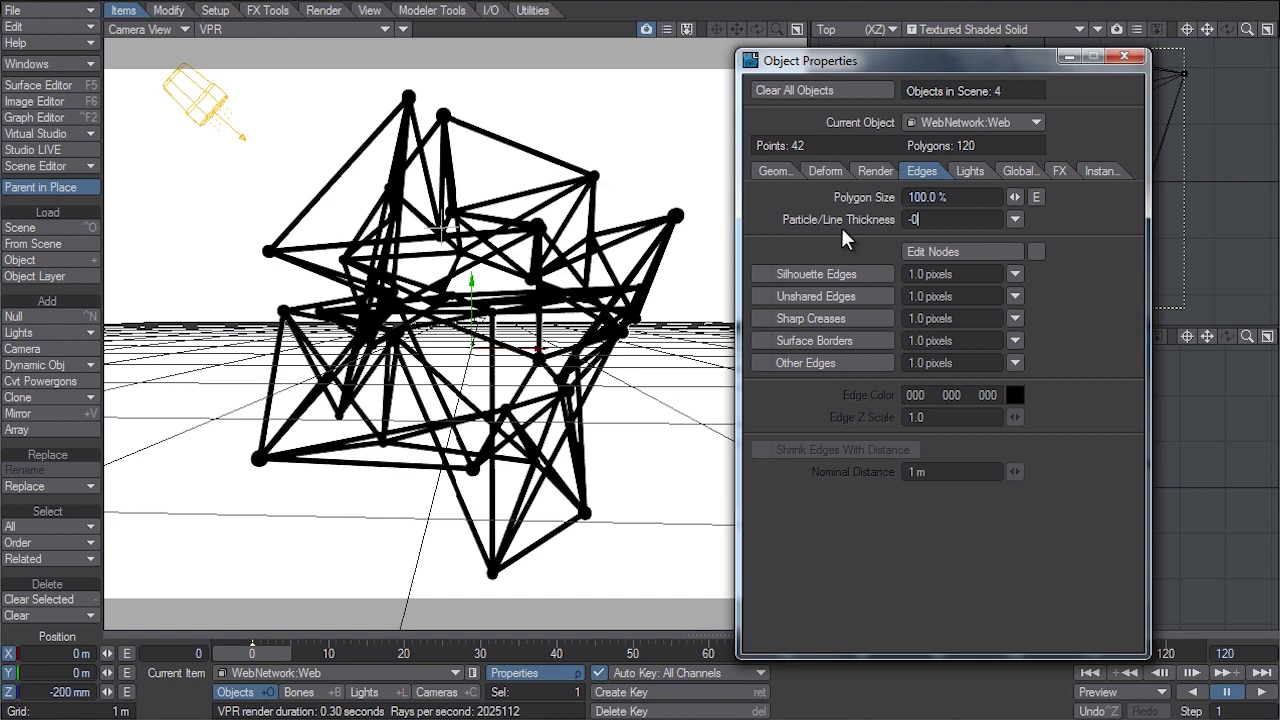
pyautogui.press('Return')
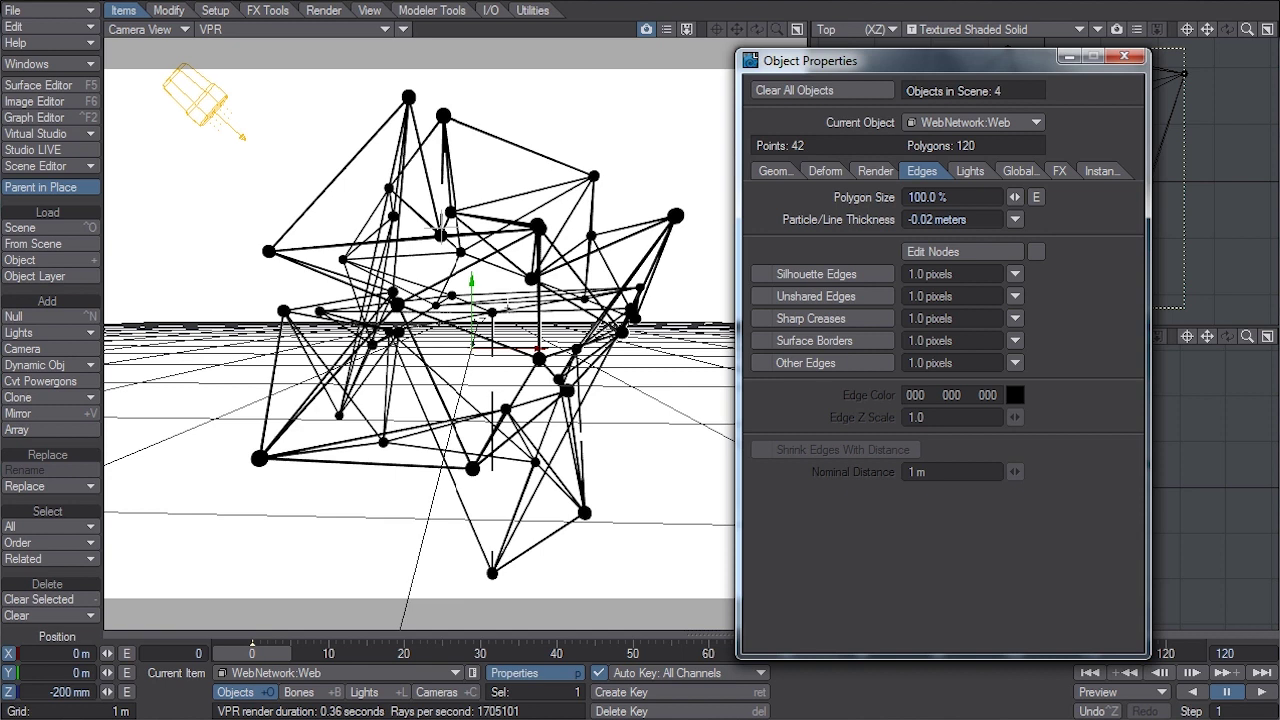
pyautogui.click(108, 693)
pyautogui.moveTo(107, 692)
pyautogui.mouseDown()
pyautogui.moveTo(280, 692)
pyautogui.moveTo(108, 692)
pyautogui.mouseUp()
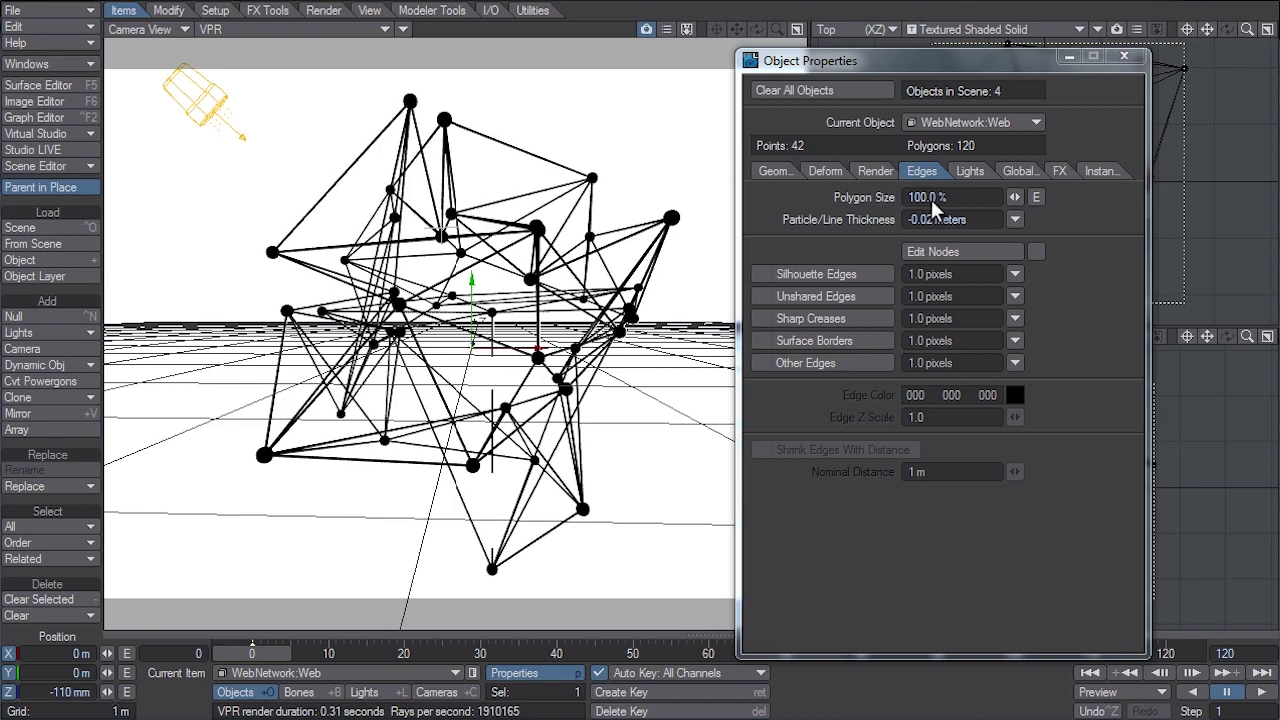
# Step: Close the object properties and turn off the OpenGL overlay in the camera view
pyautogui.click(1124, 56)
pyautogui.click(405, 30)
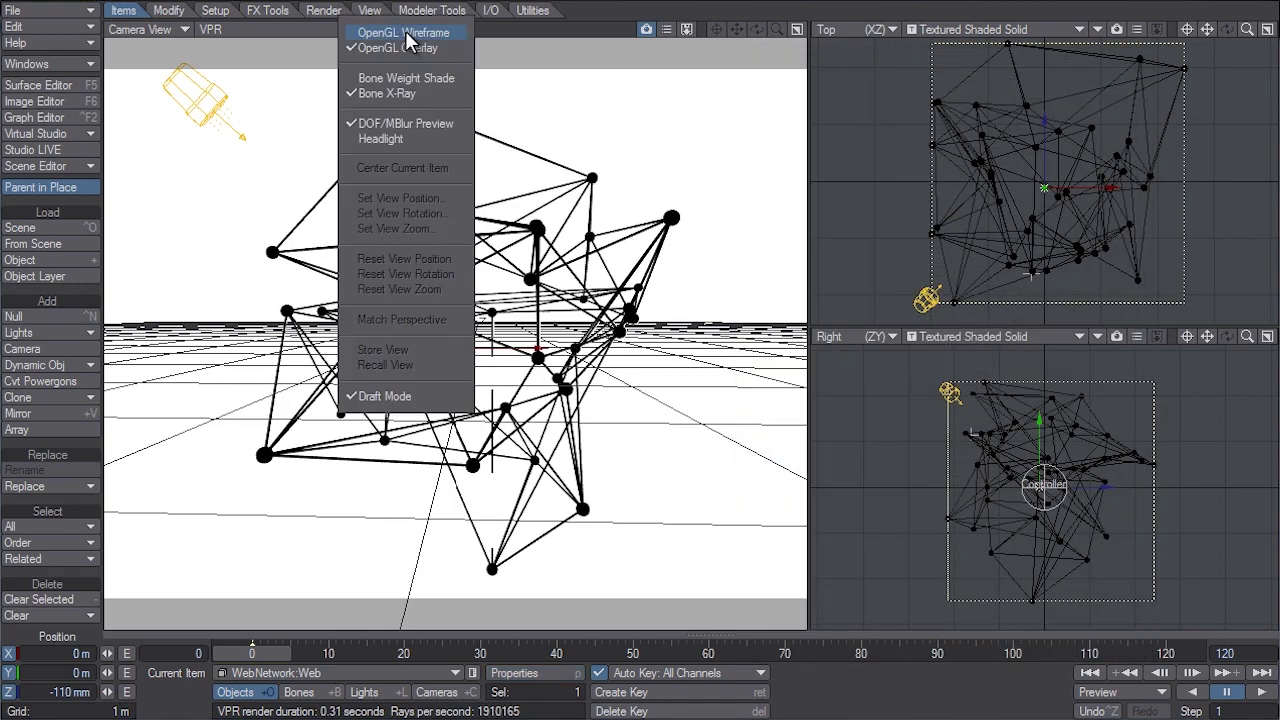
pyautogui.click(401, 47)
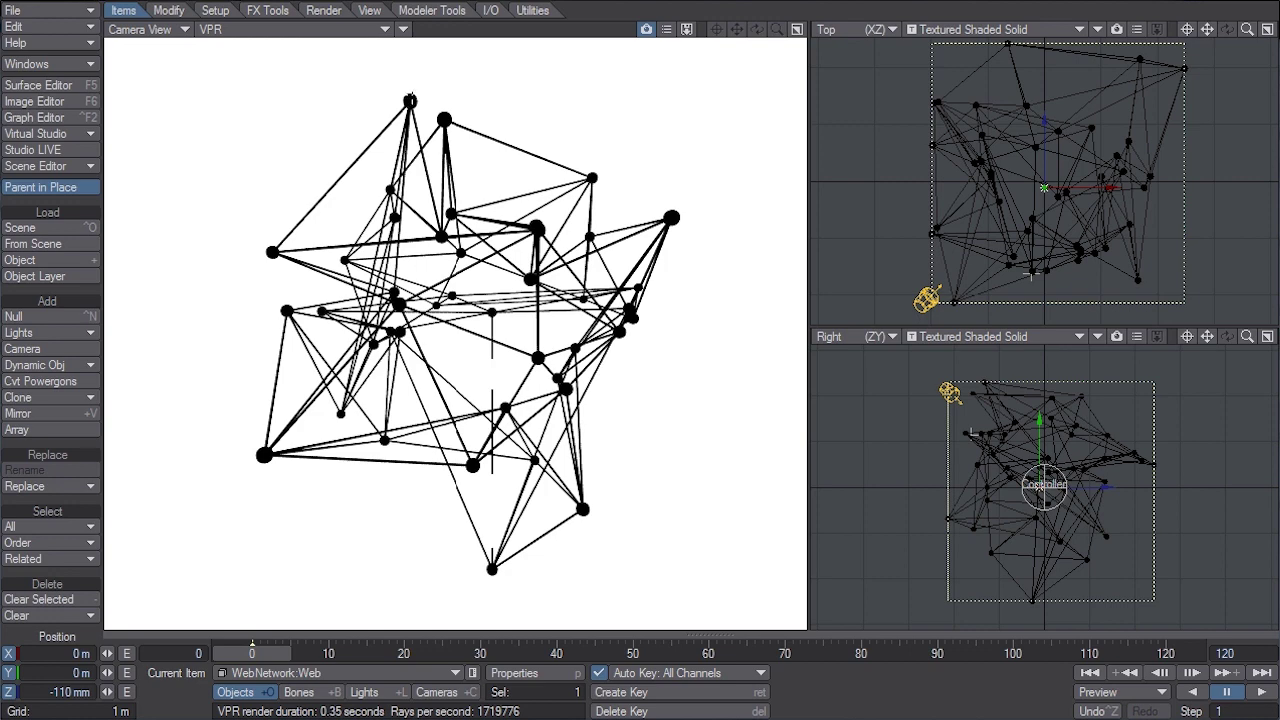
# Step: Open the node graph of the Ball surface, close the Surface Editor, and arrange the graph beside the camera render
pyautogui.moveTo(393, 30); pyautogui.dragTo(1062, 30)
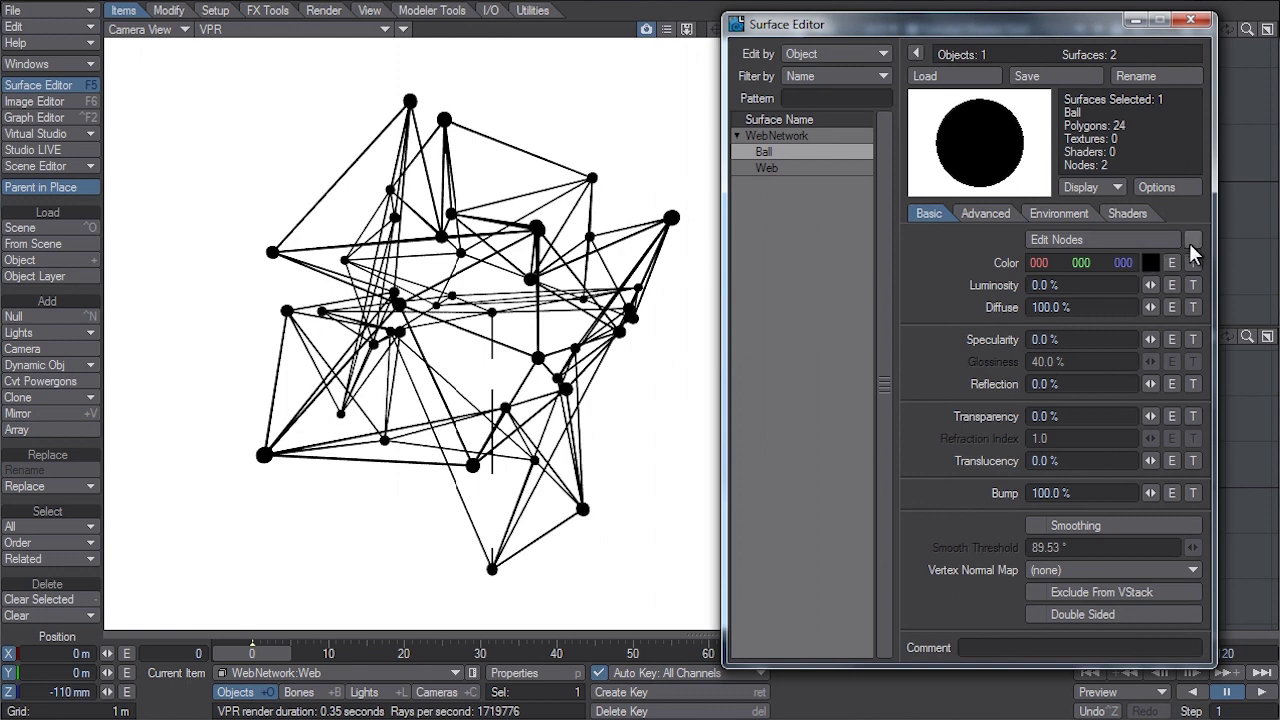
pyautogui.click(1114, 237)
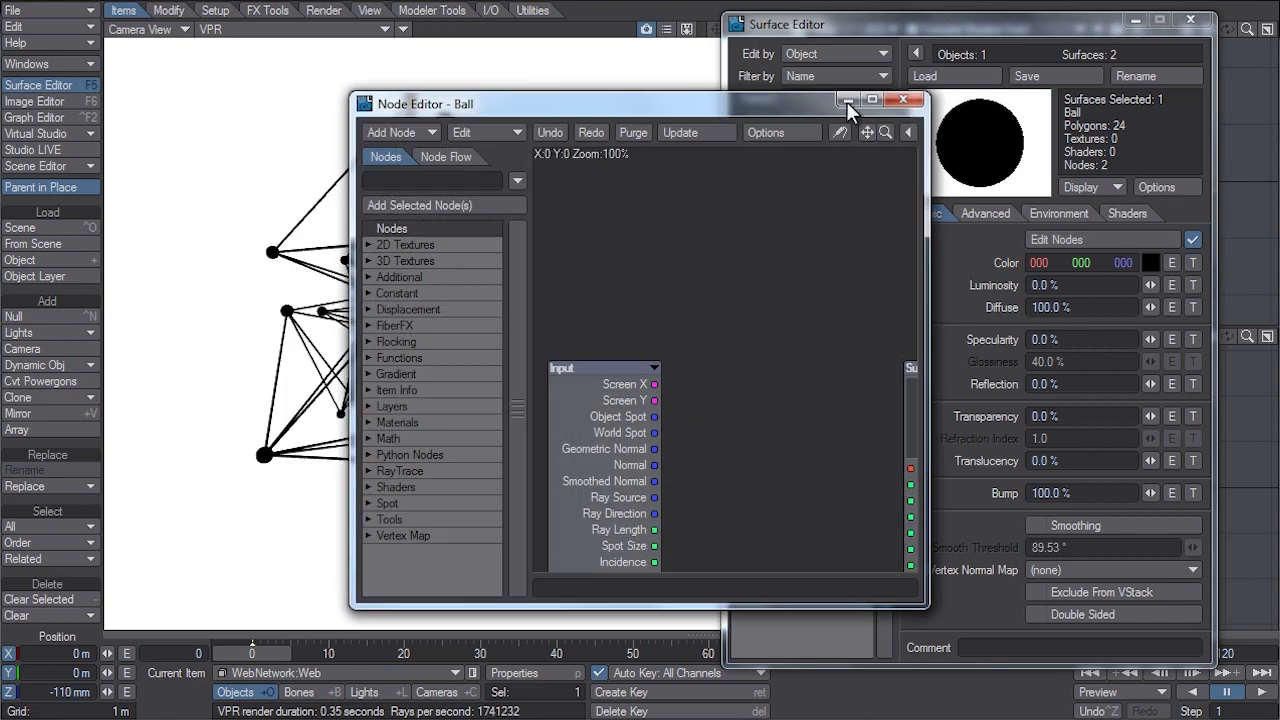
pyautogui.click(1190, 19)
pyautogui.moveTo(709, 111); pyautogui.dragTo(1020, 85)
pyautogui.moveTo(1187, 371); pyautogui.dragTo(932, 191)
pyautogui.moveTo(931, 83); pyautogui.dragTo(1037, 73)
pyautogui.moveTo(1055, 168); pyautogui.dragTo(1168, 145)
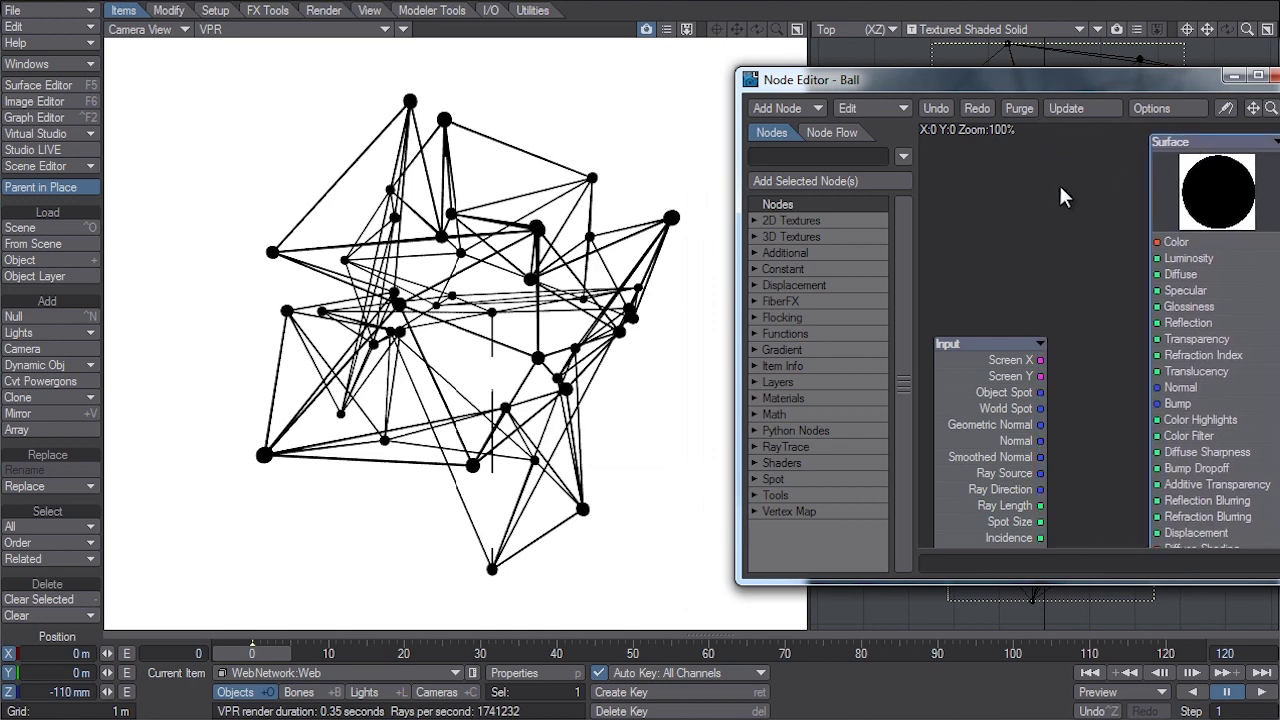
# Step: Add an Instance Info node and a Gradient node to the Ball surface's graph, placing them before the Surface node
pyautogui.click(833, 155)
pyautogui.write('inst')
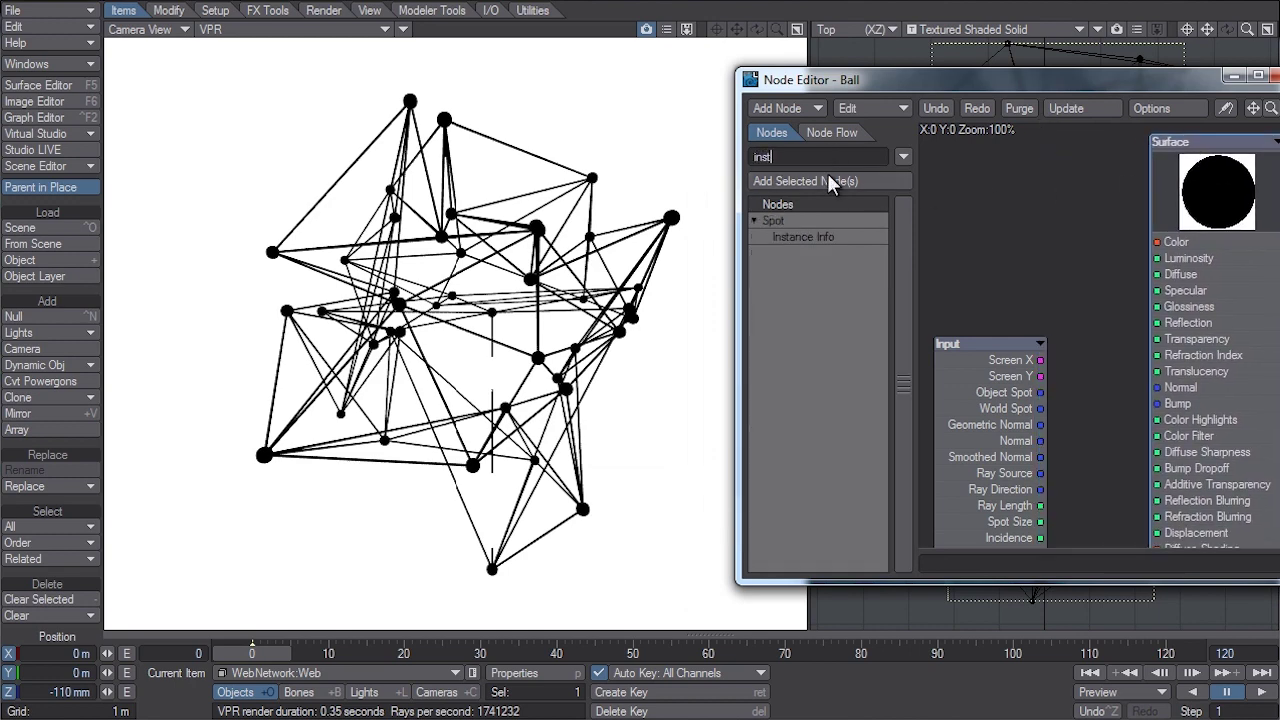
pyautogui.moveTo(808, 233); pyautogui.dragTo(950, 198)
pyautogui.click(760, 157)
pyautogui.write('grad')
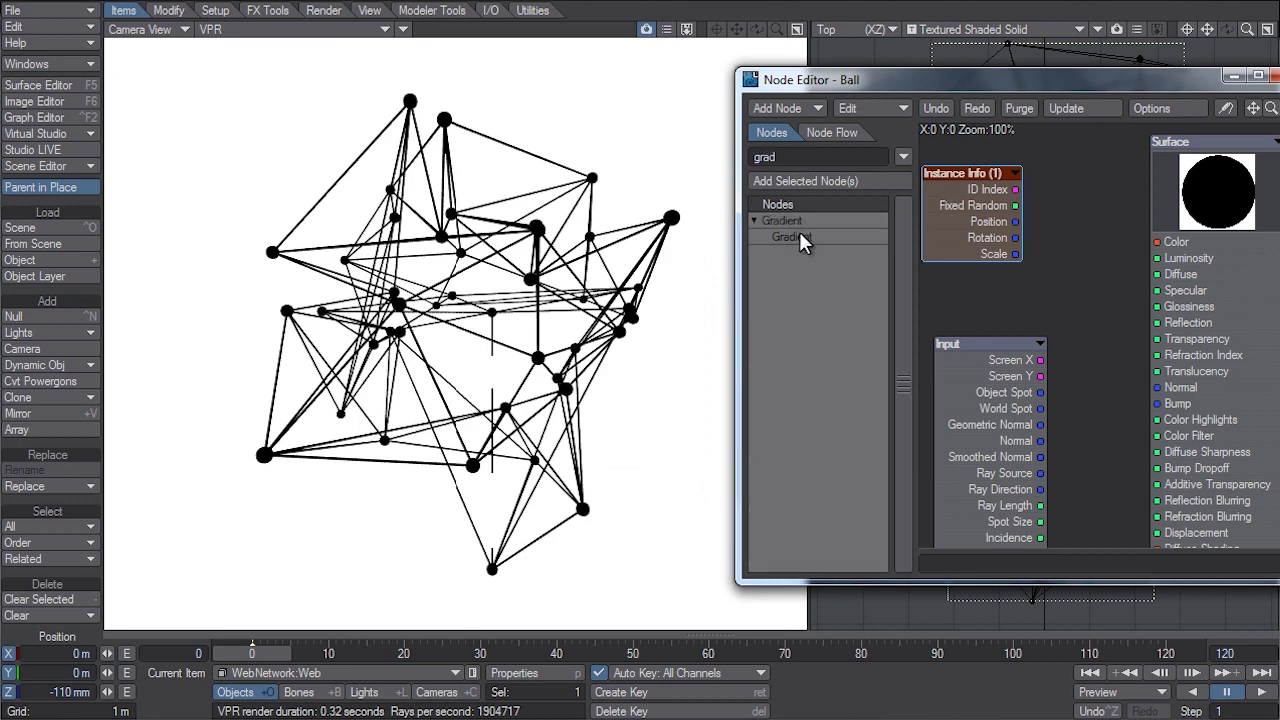
pyautogui.doubleClick(799, 235)
pyautogui.moveTo(1098, 325); pyautogui.dragTo(1077, 212)
pyautogui.moveTo(983, 229); pyautogui.dragTo(932, 230)
pyautogui.moveTo(1088, 237); pyautogui.dragTo(1050, 230)
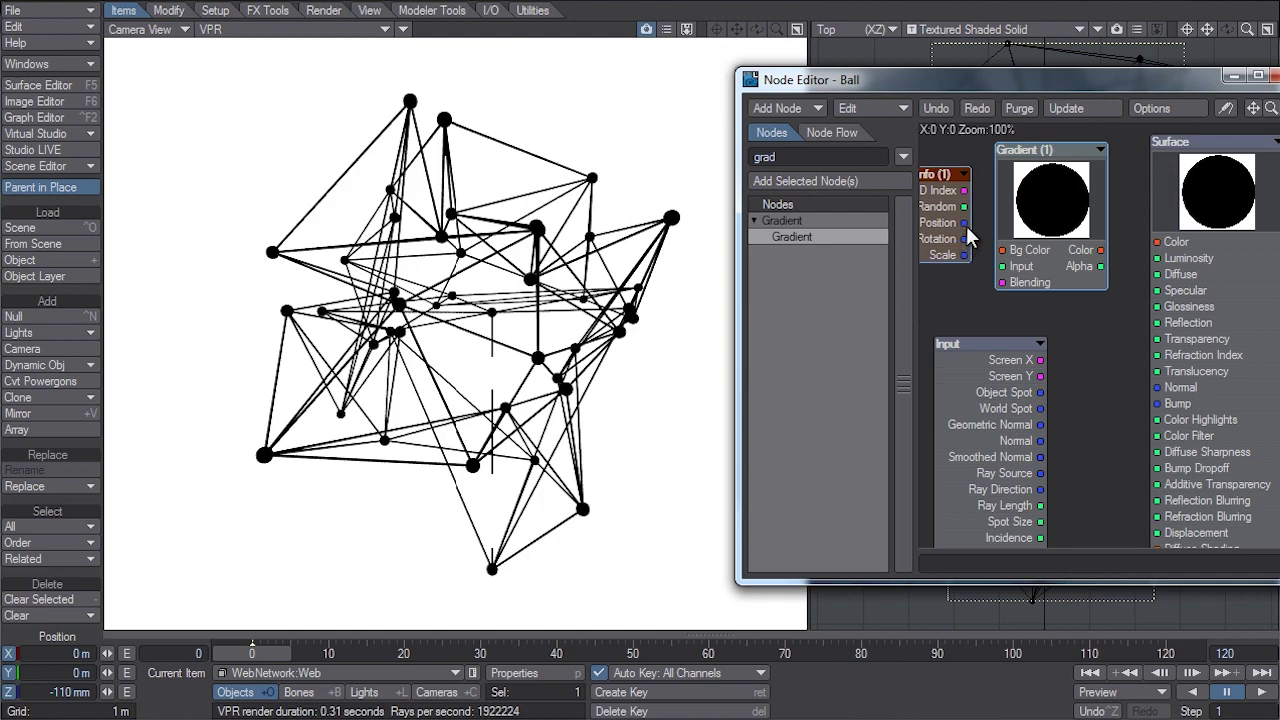
# Step: Connect Instance Info's Fixed Random to the Gradient's Input, and the Gradient's Color to the Surface Color
pyautogui.moveTo(963, 206); pyautogui.dragTo(1000, 268)
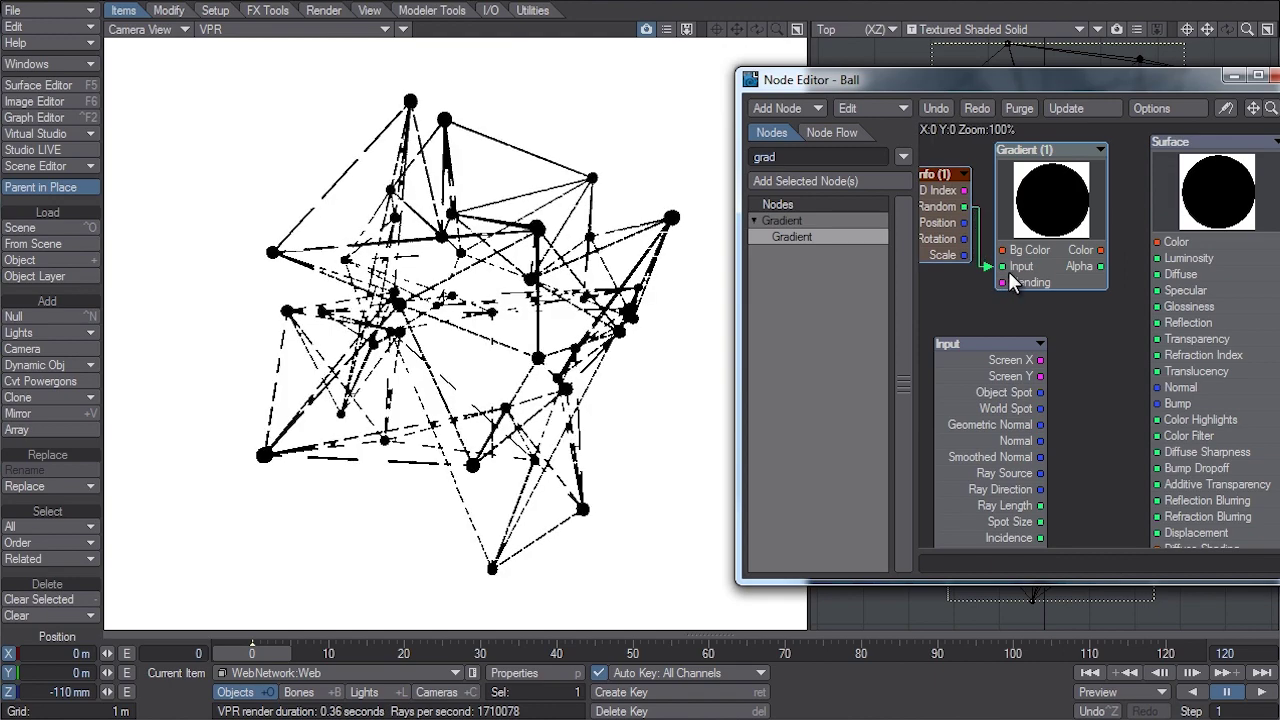
pyautogui.moveTo(1101, 250); pyautogui.dragTo(1158, 243)
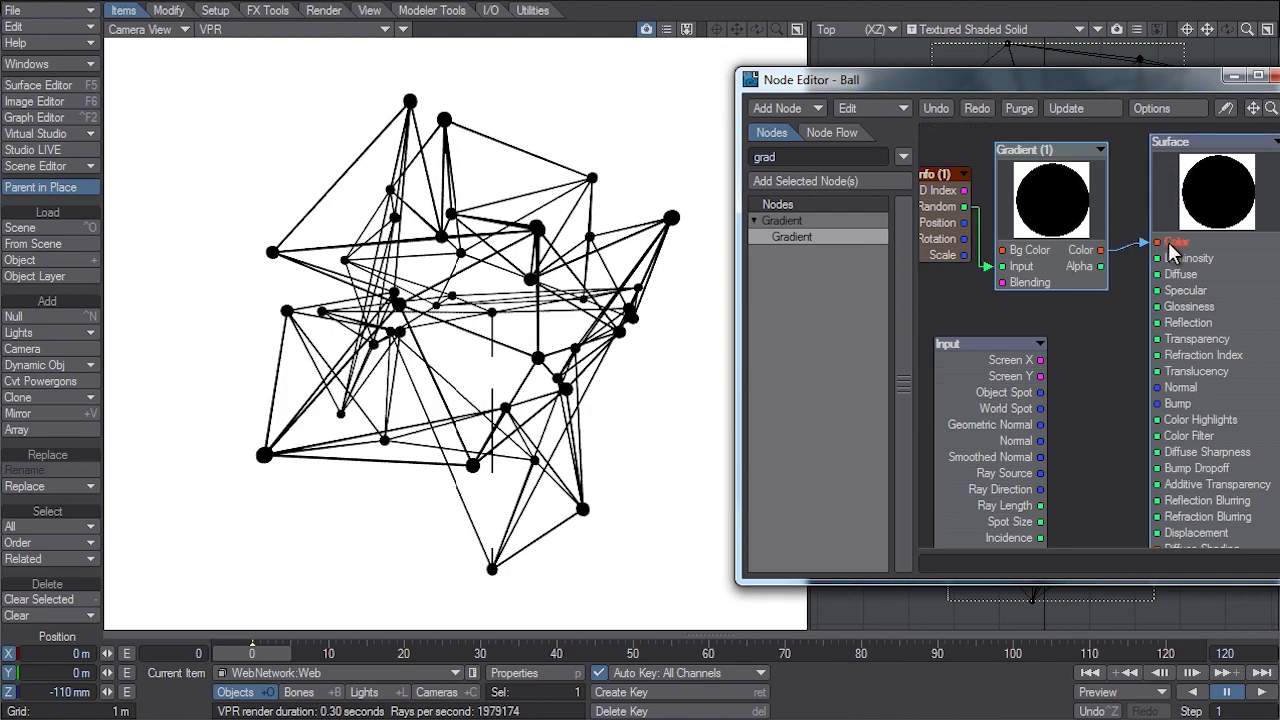
pyautogui.moveTo(1038, 213); pyautogui.dragTo(1057, 192)
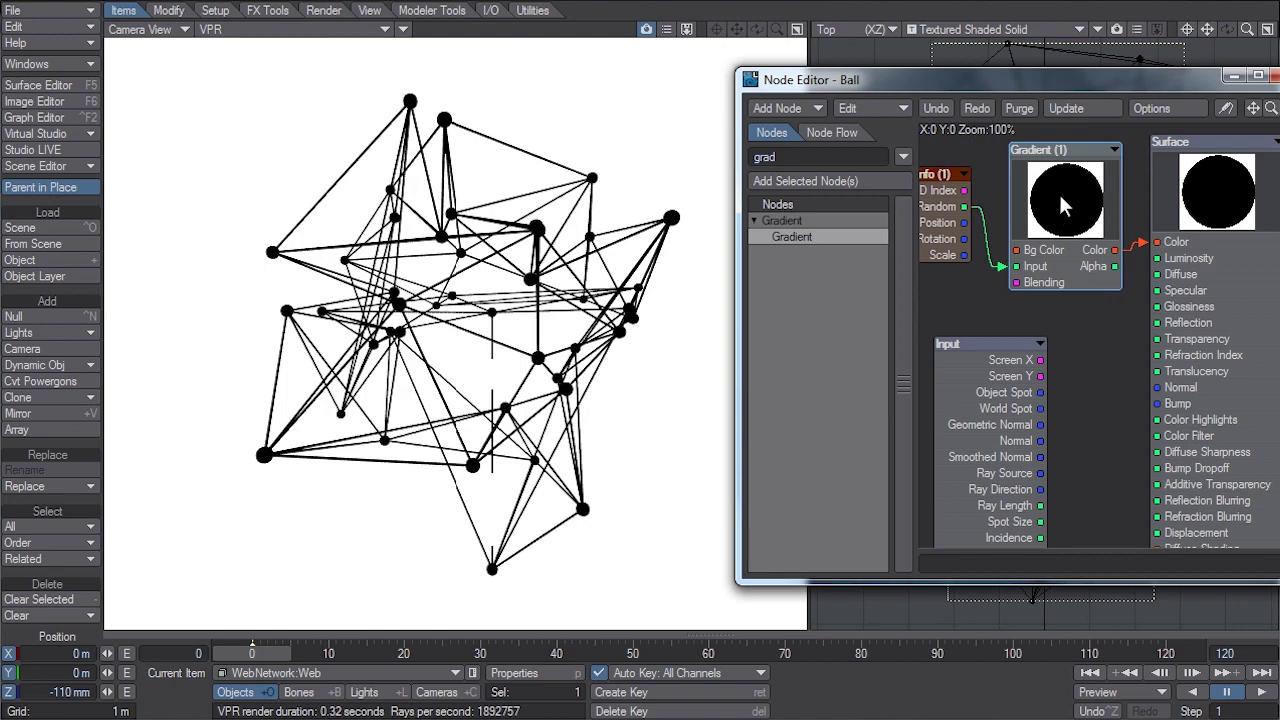
# Step: Set the gradient's first key to red 163, 007, 000 and add an olive green key at position 0.218
pyautogui.doubleClick(1058, 191)
pyautogui.moveTo(755, 159); pyautogui.dragTo(976, 15)
pyautogui.moveTo(946, 179); pyautogui.dragTo(1004, 179)
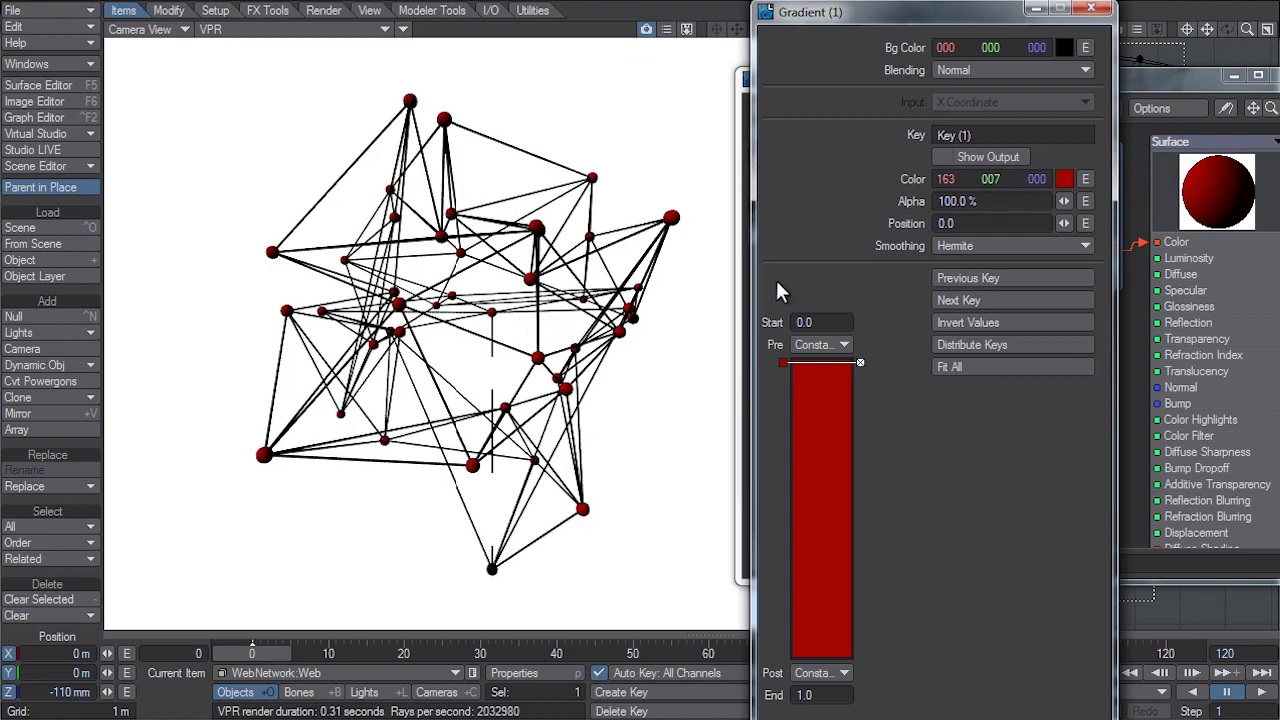
pyautogui.click(810, 426)
pyautogui.moveTo(988, 179); pyautogui.dragTo(923, 179)
pyautogui.moveTo(1028, 179); pyautogui.dragTo(1067, 179)
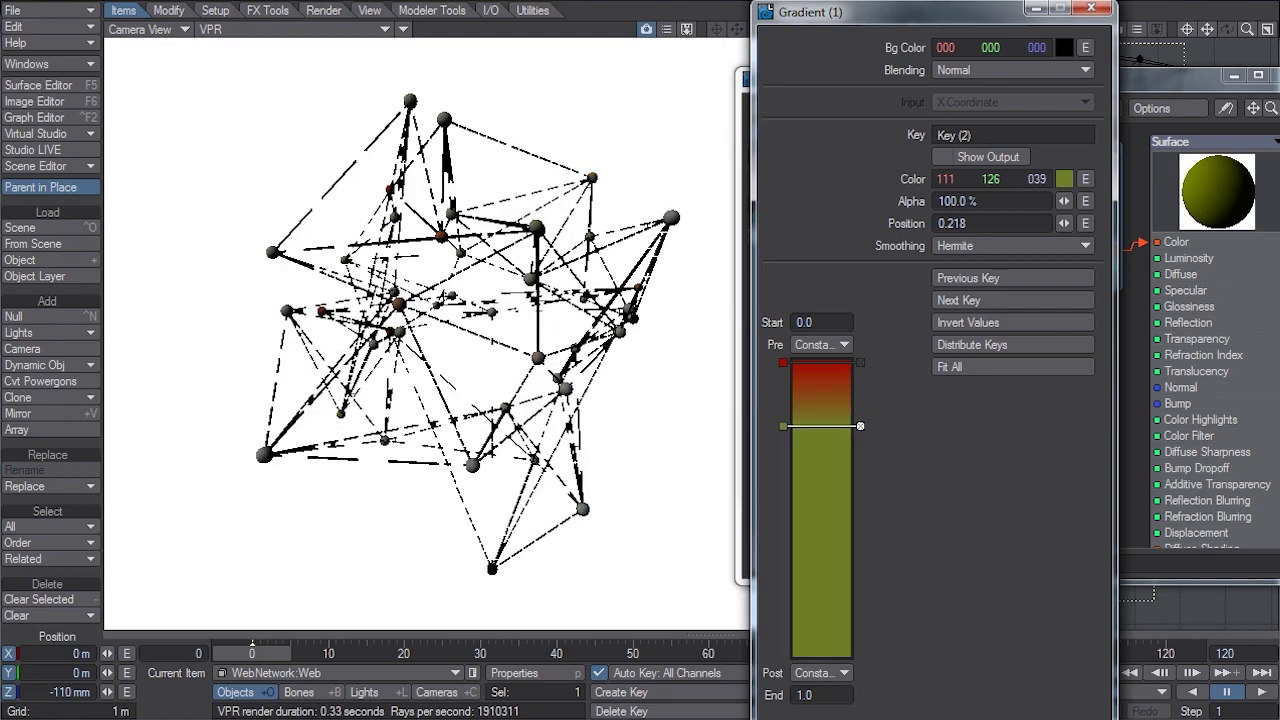
# Step: Add a purple gradient key (124, 035, 198) at position 0.4325 and a pure blue key at 0.609
pyautogui.click(826, 488)
pyautogui.moveTo(988, 179); pyautogui.dragTo(959, 179)
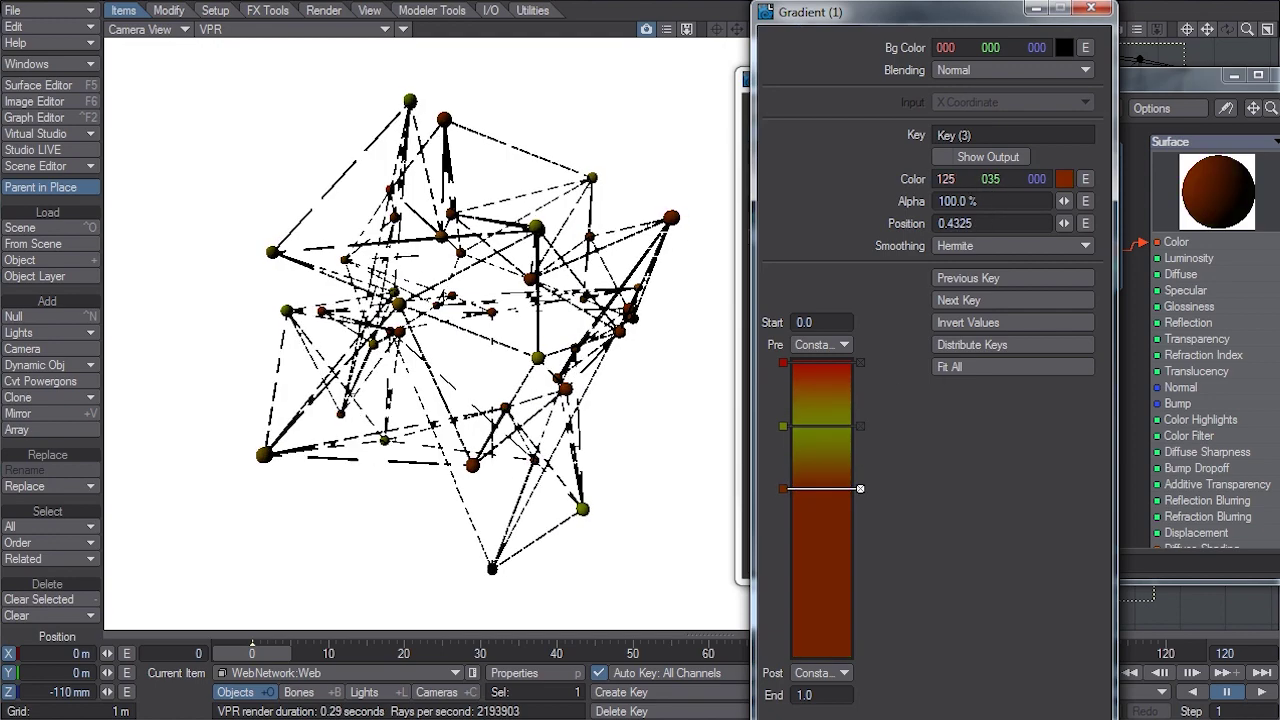
pyautogui.moveTo(1063, 179); pyautogui.dragTo(1234, 179)
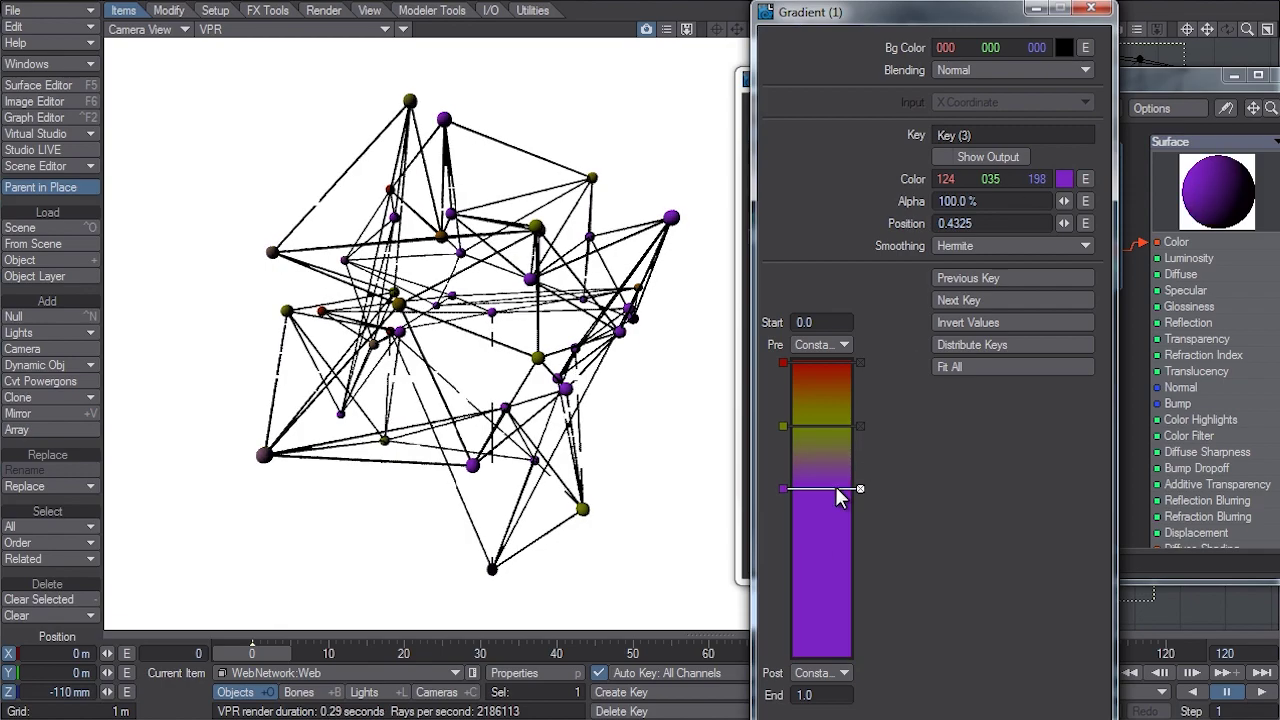
pyautogui.click(835, 540)
pyautogui.moveTo(947, 187); pyautogui.dragTo(815, 187)
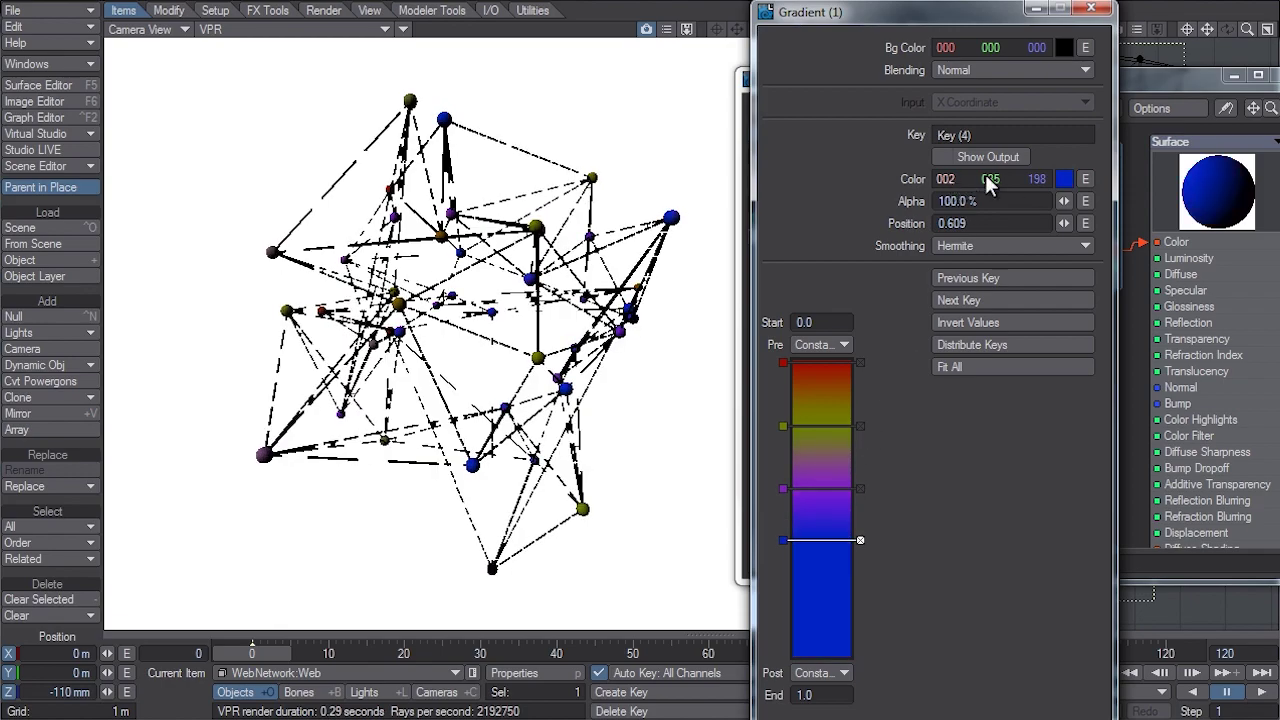
pyautogui.moveTo(991, 185); pyautogui.dragTo(956, 185)
pyautogui.moveTo(1038, 185); pyautogui.dragTo(1040, 185)
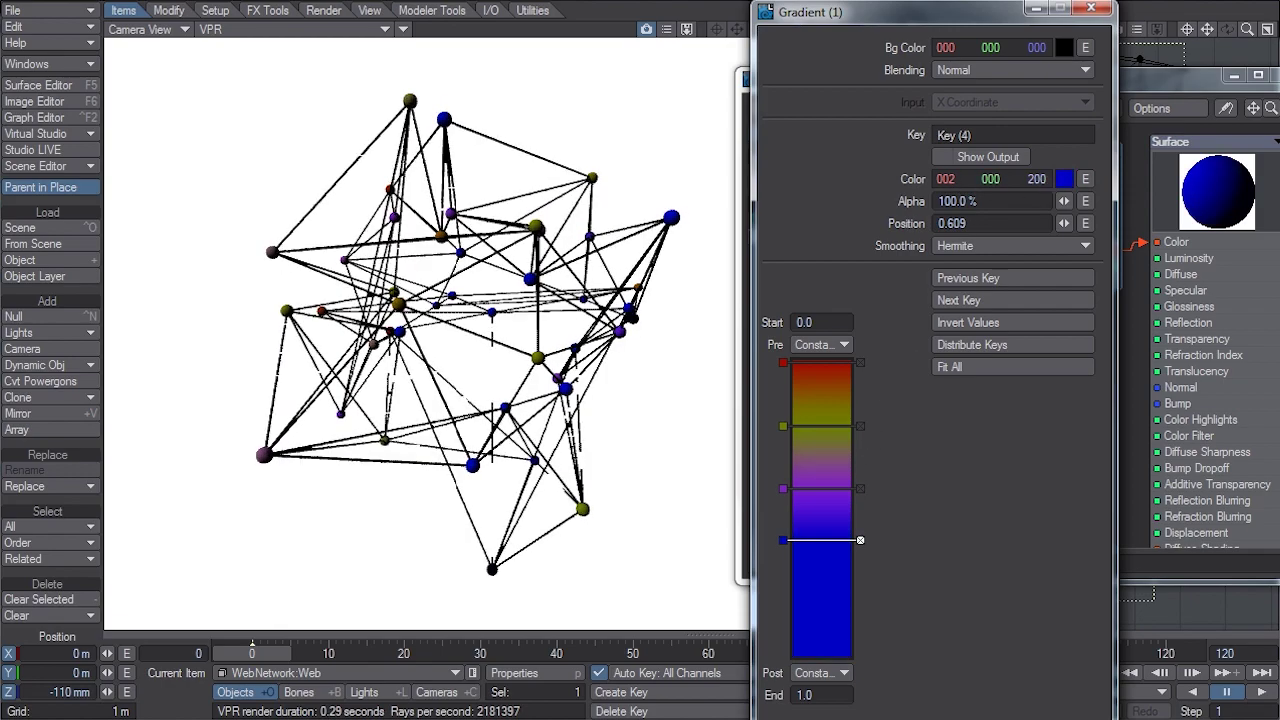
# Step: Add a light blue gradient key (002, 156, 255) at position 0.7266 and a magenta key (194, 041, 131) at 0.8858
pyautogui.click(820, 574)
pyautogui.moveTo(997, 179); pyautogui.dragTo(1030, 179)
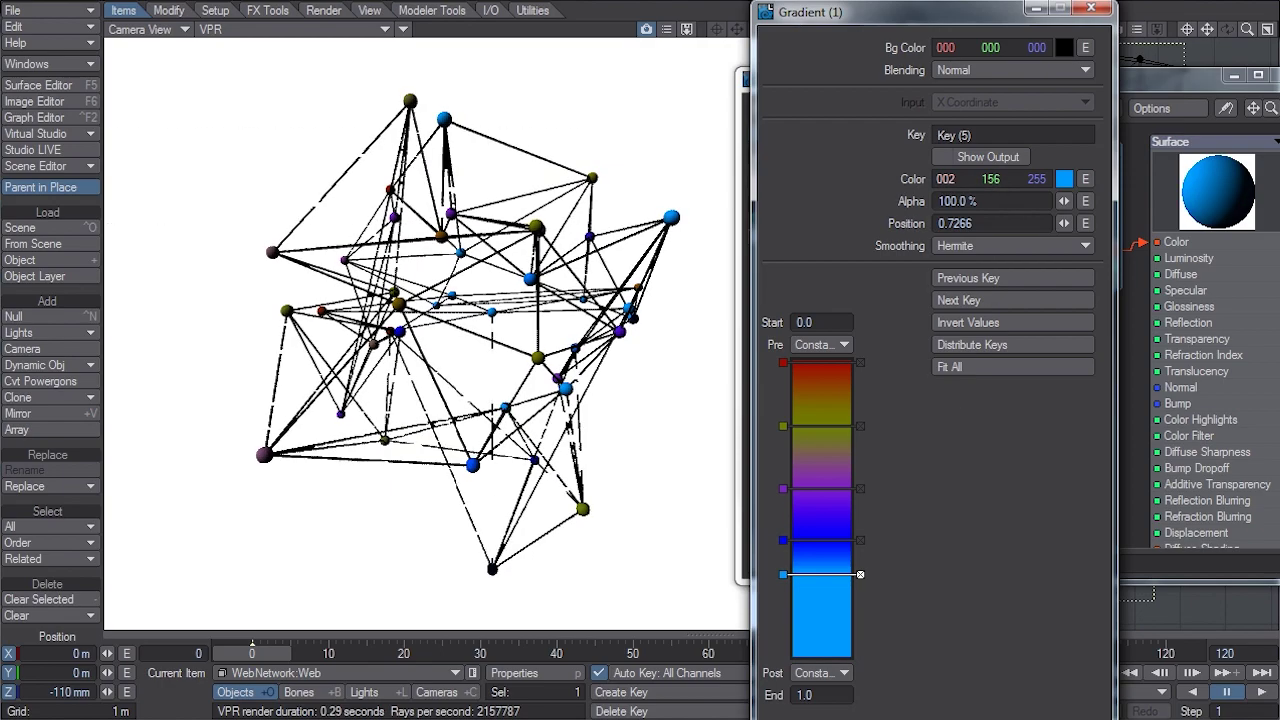
pyautogui.click(825, 621)
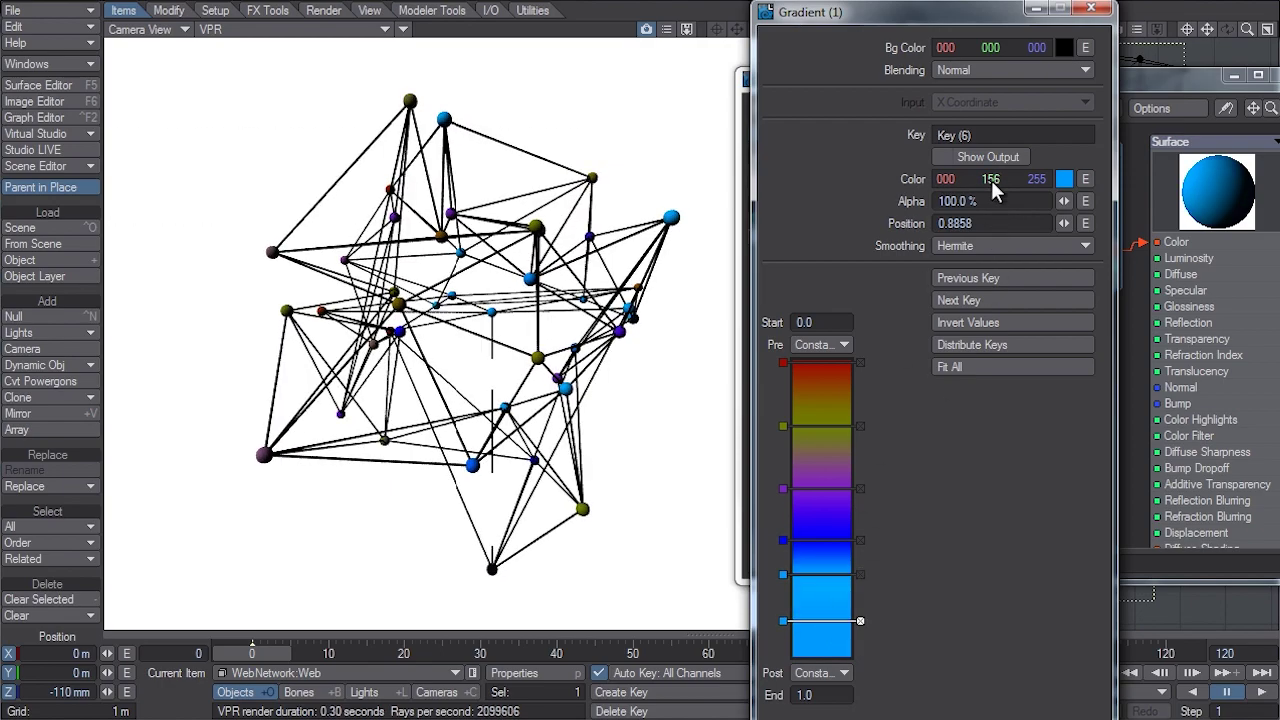
pyautogui.moveTo(991, 180); pyautogui.dragTo(980, 179)
pyautogui.moveTo(945, 179); pyautogui.dragTo(975, 180)
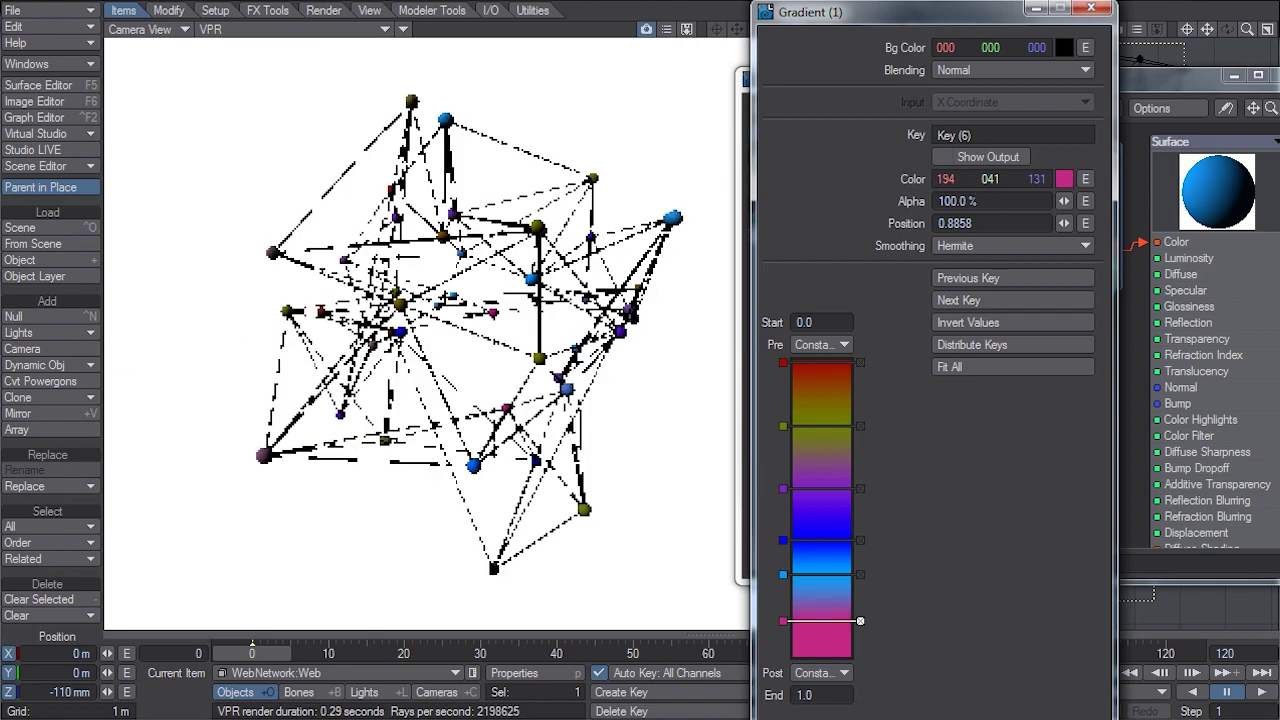
# Step: Add a green gradient key (013, 222, 000) at position 0.3149 between the olive and purple keys
pyautogui.click(828, 453)
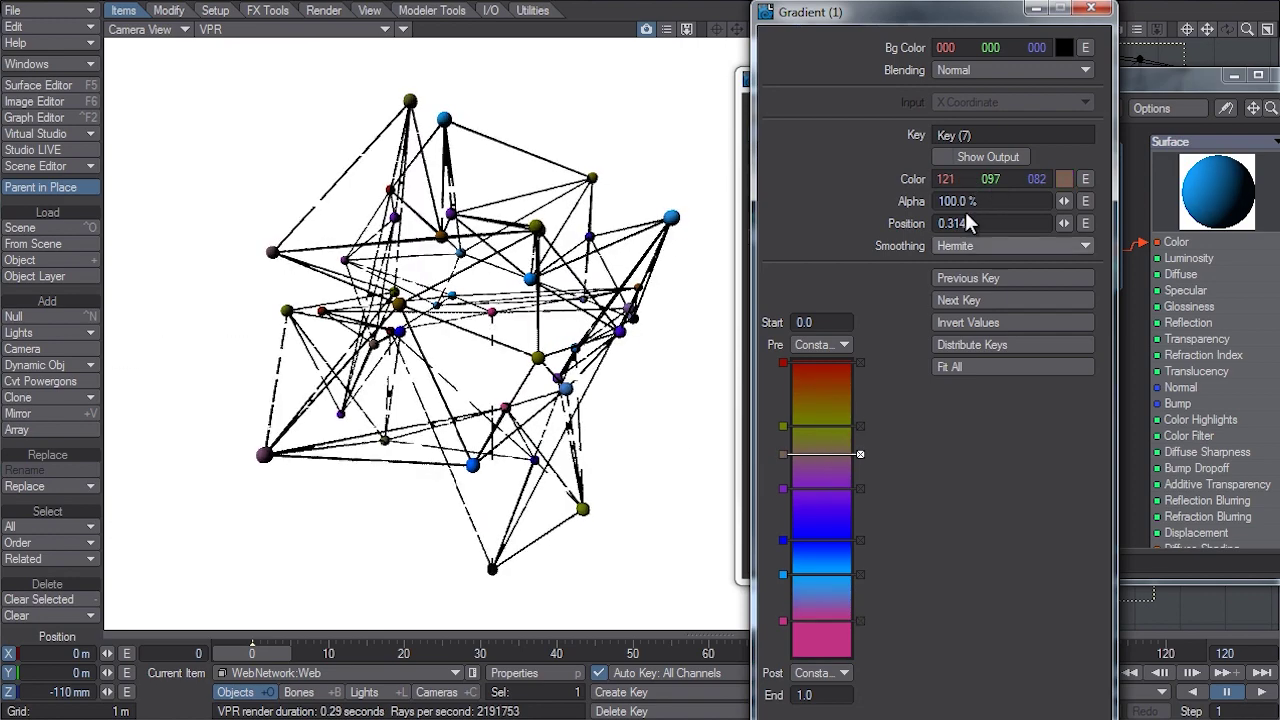
pyautogui.moveTo(952, 179); pyautogui.dragTo(951, 178)
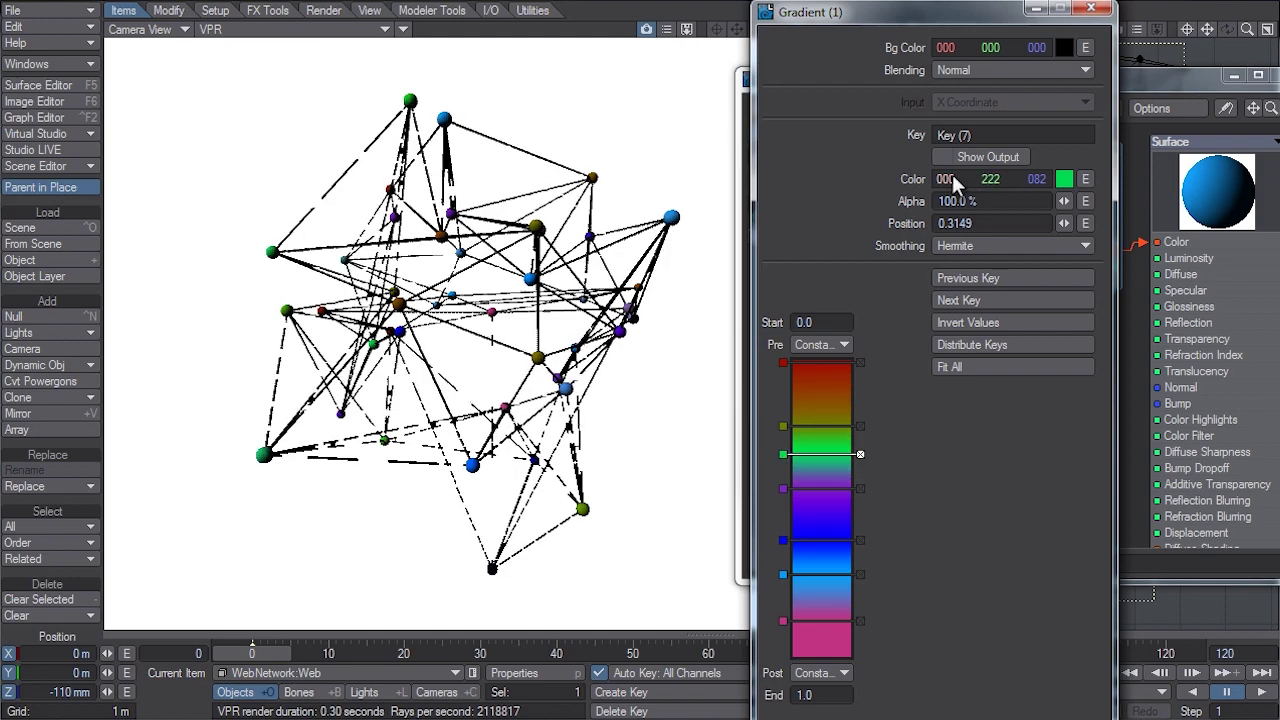
pyautogui.moveTo(1039, 178); pyautogui.dragTo(1005, 178)
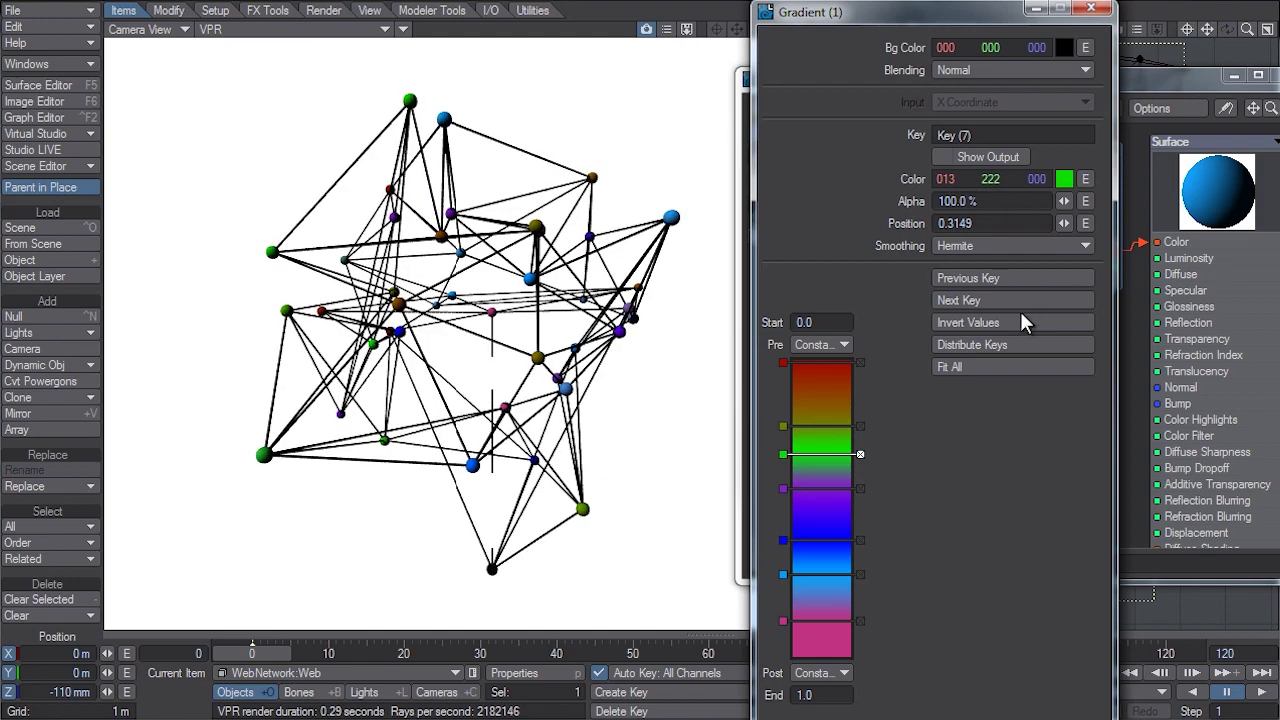
# Step: Distribute the gradient keys evenly and close the ball surface's gradient and node editors
pyautogui.click(1001, 345)
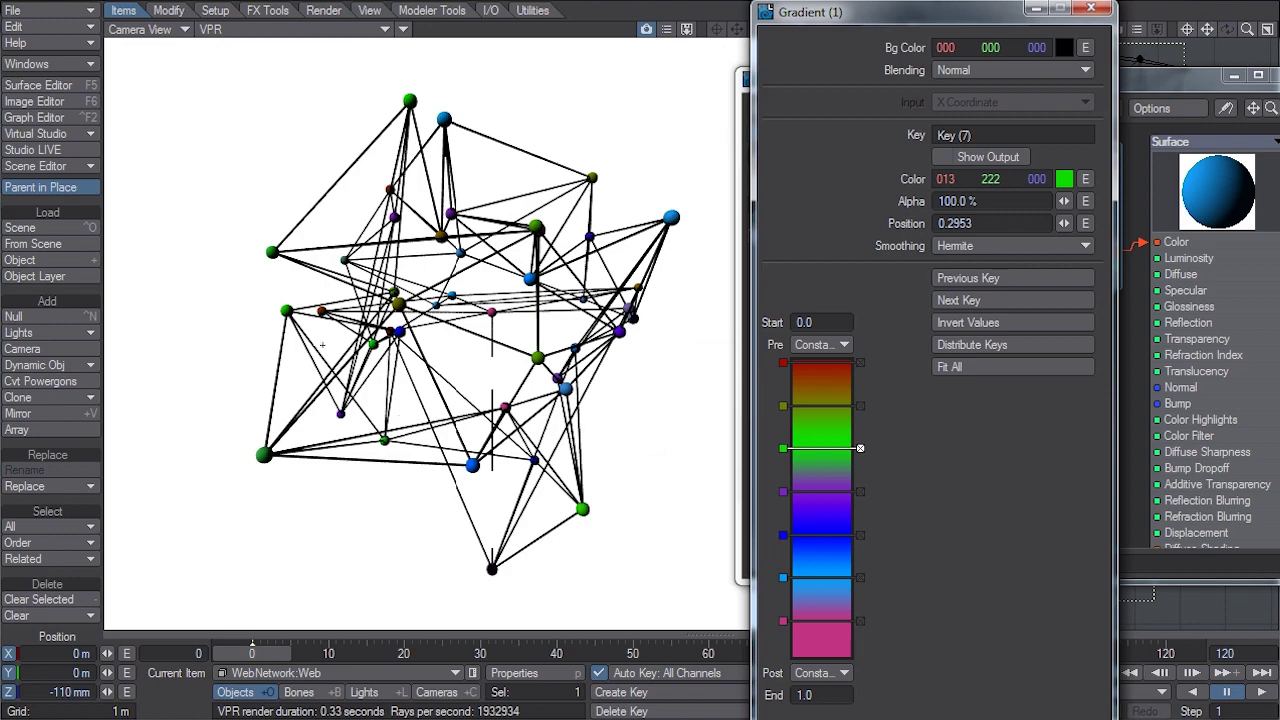
pyautogui.click(1091, 9)
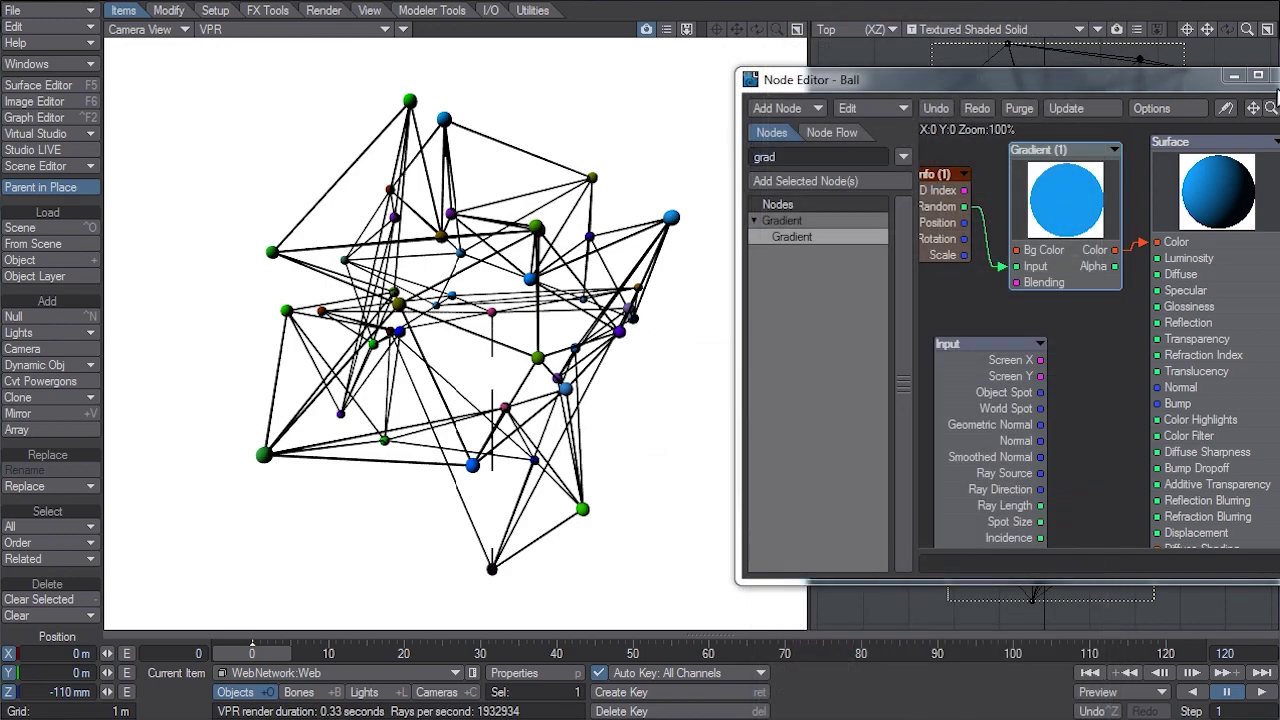
pyautogui.click(1272, 76)
# Step: Switch the camera view to Textured Shaded Solid and play the animation, stopping at frame 56
pyautogui.moveTo(267, 655); pyautogui.dragTo(655, 655)
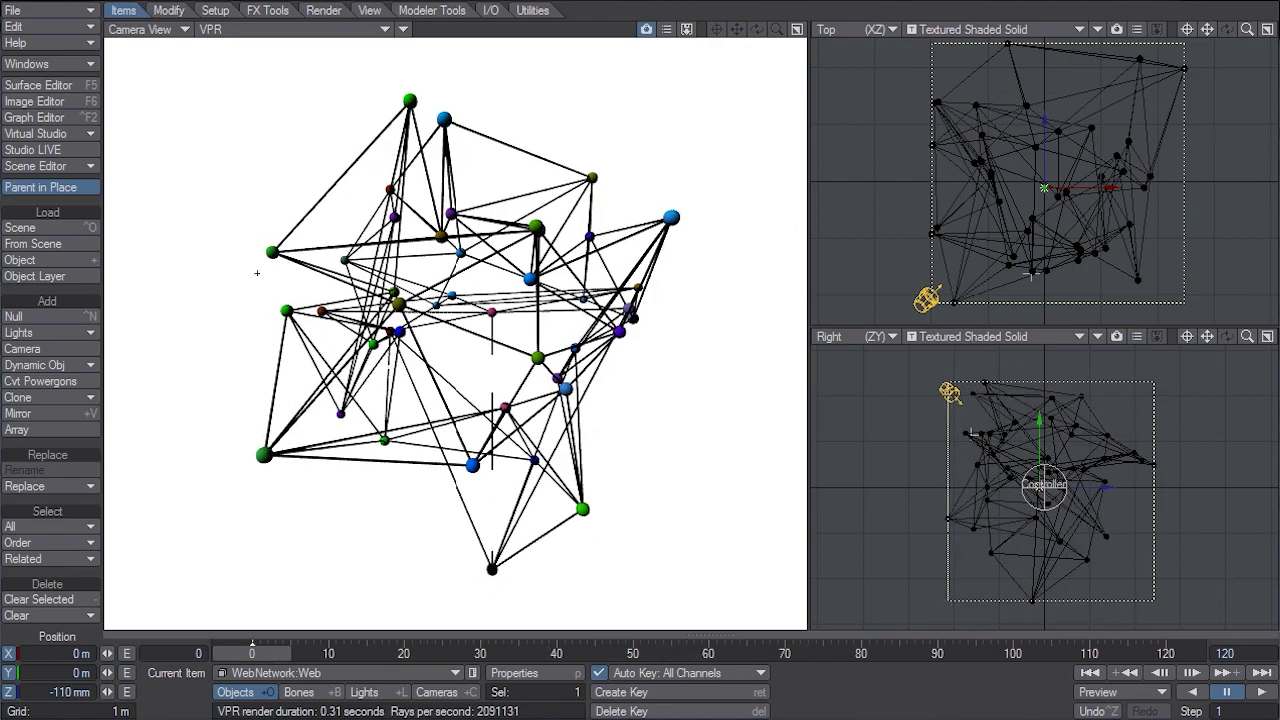
pyautogui.click(270, 29)
pyautogui.click(274, 4)
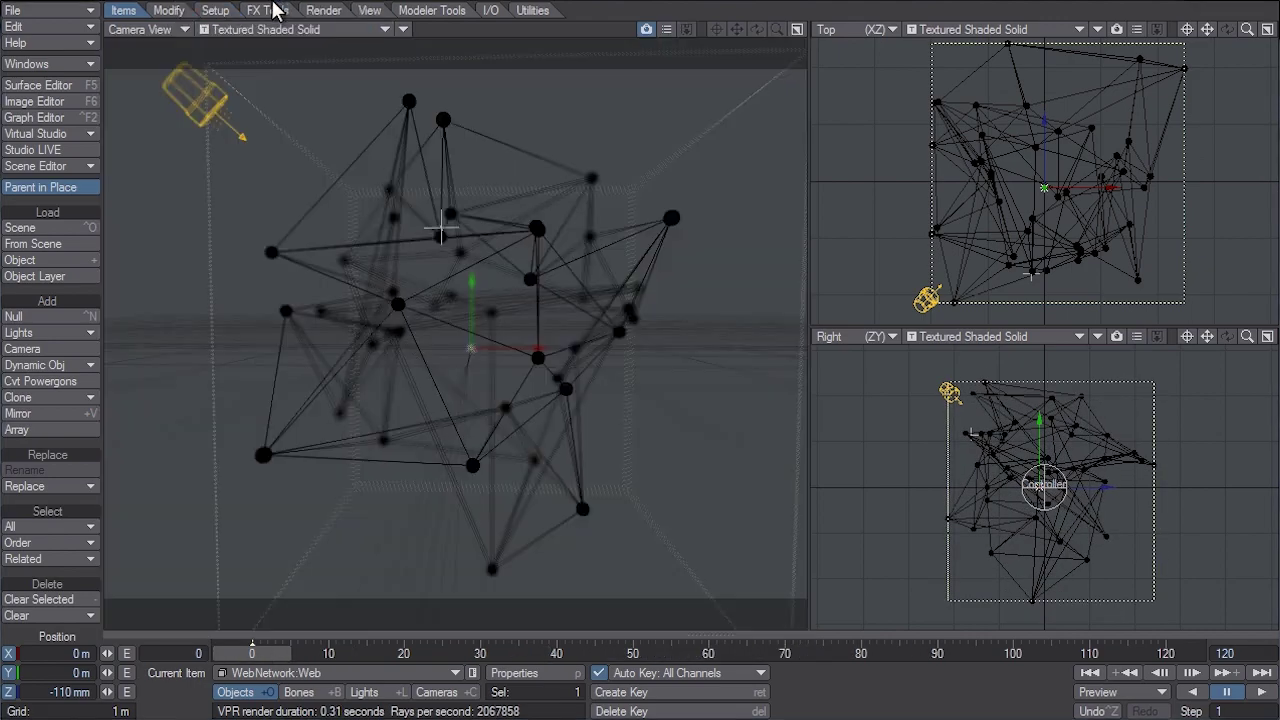
pyautogui.click(1261, 692)
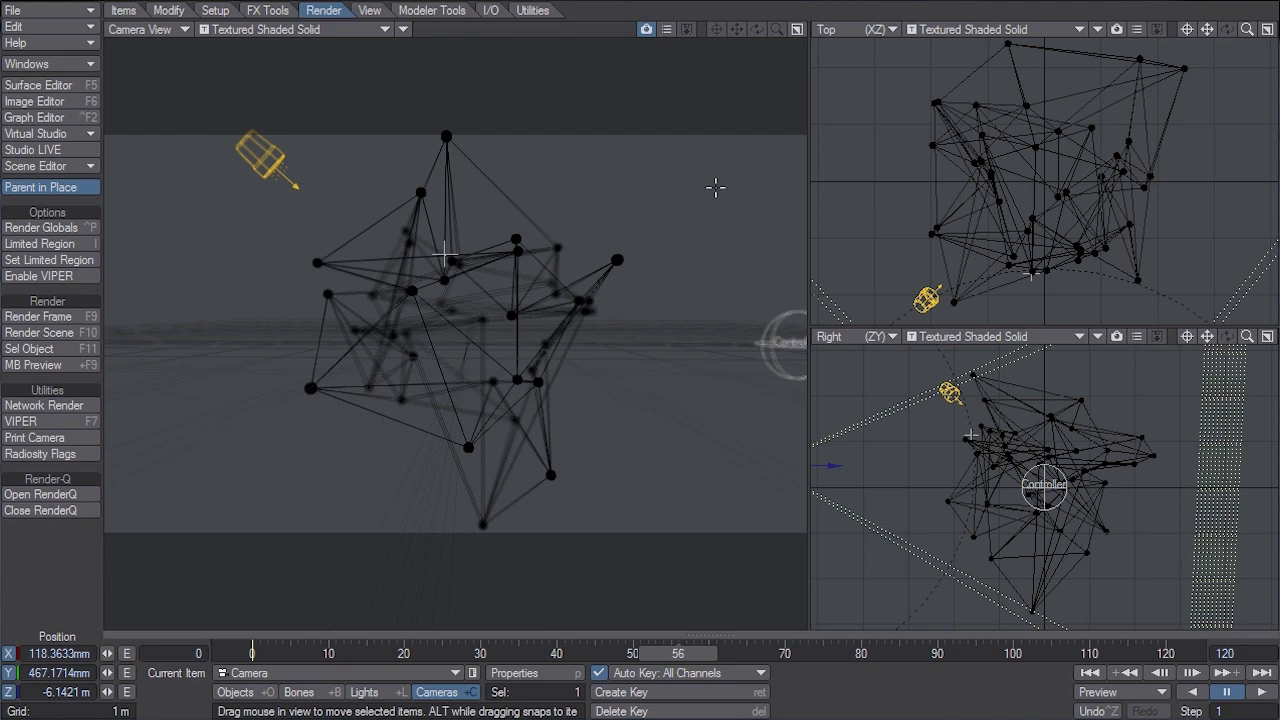
# Step: Enable Smoothing on the WebNetwork object's Ball surface and close the Surface Editor
pyautogui.click(45, 85)
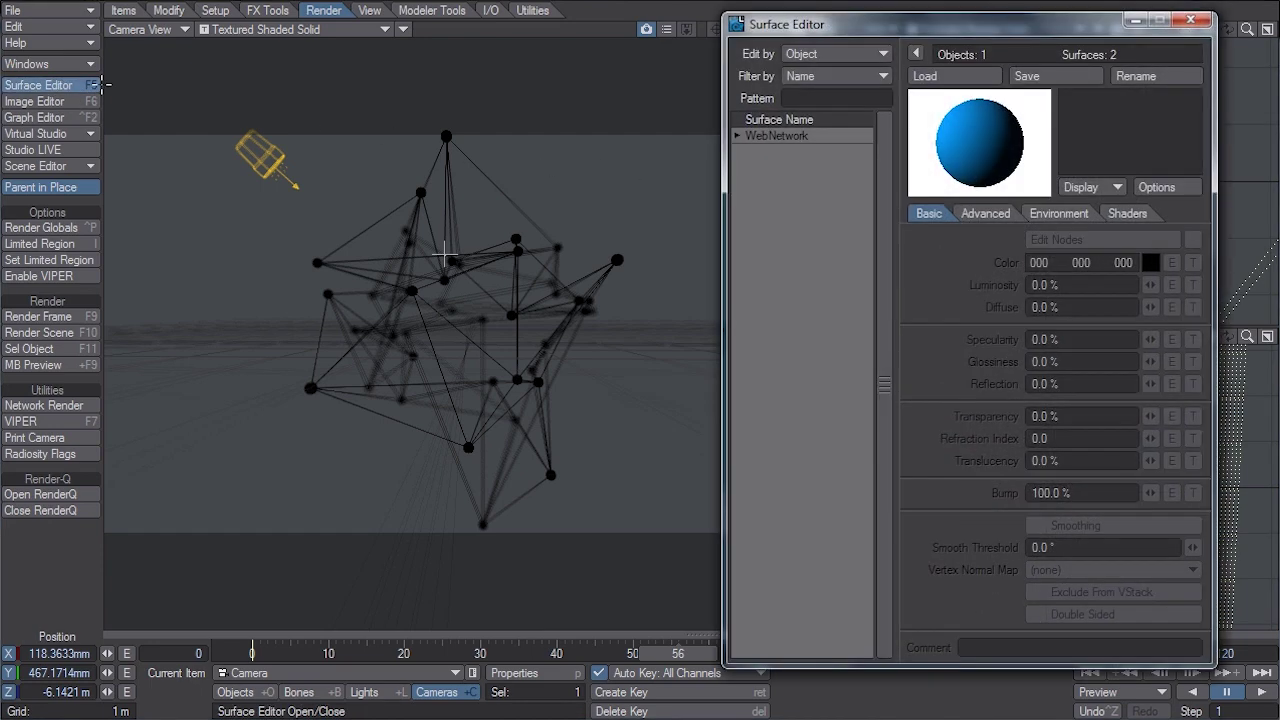
pyautogui.click(736, 136)
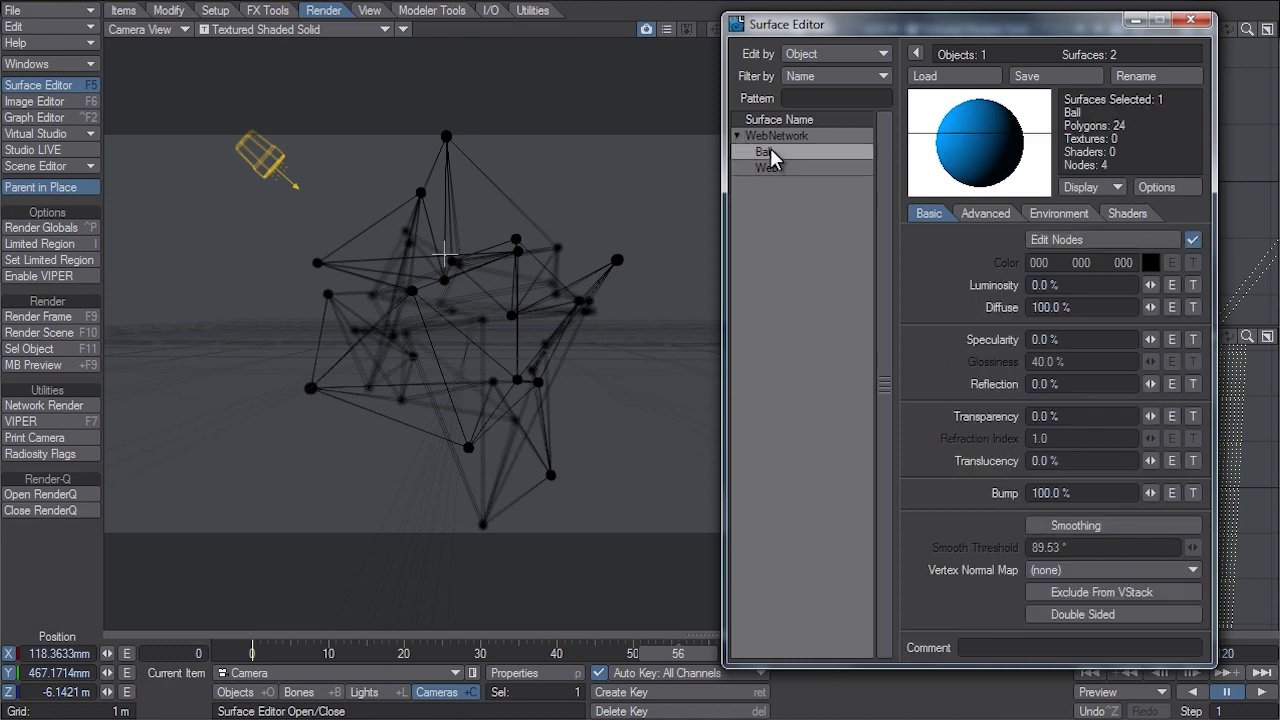
pyautogui.click(1060, 527)
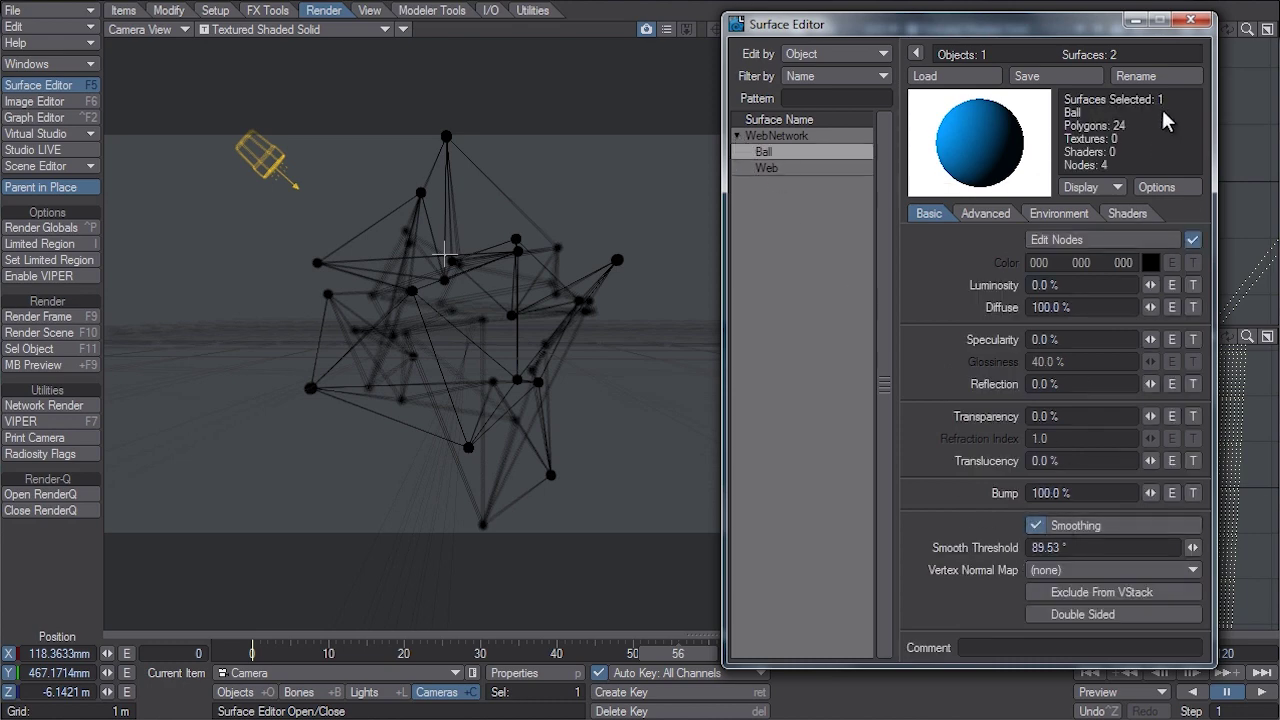
pyautogui.click(1192, 19)
# Step: Set the camera's maximum samples to 128 and render frame 56 for viewing at full size
pyautogui.hotkey('ctrl', 'p')
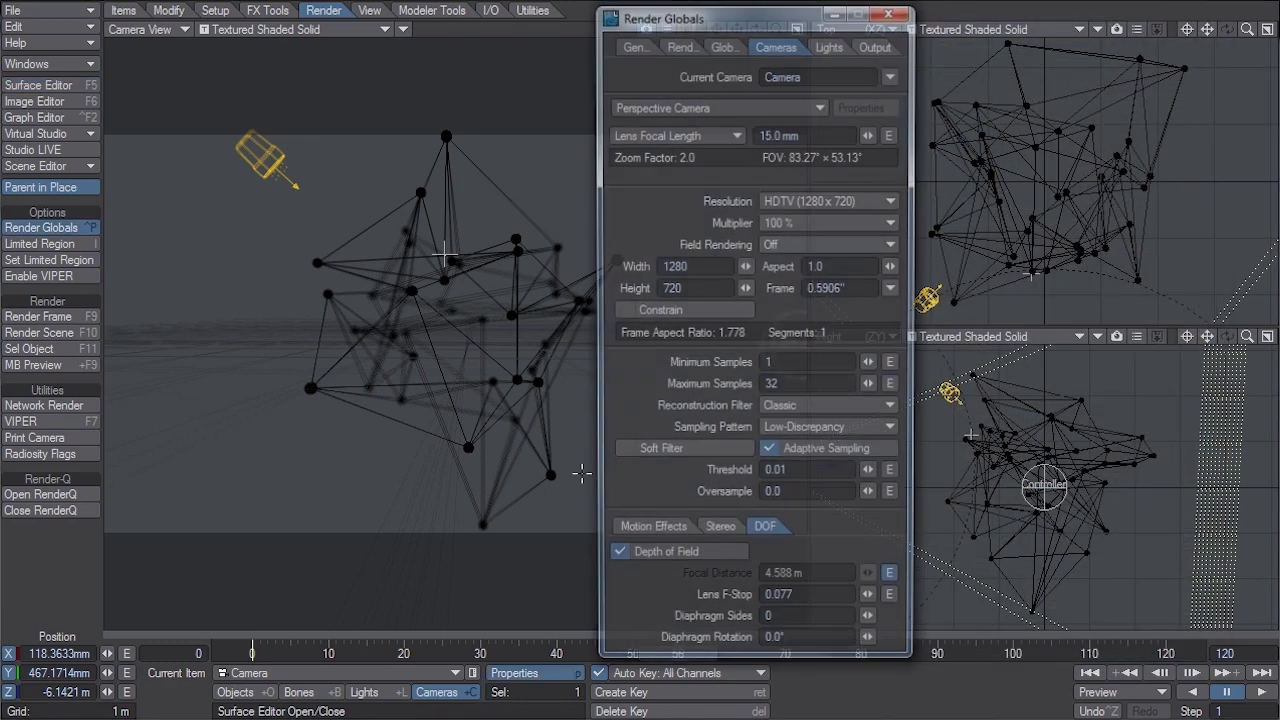
pyautogui.click(800, 386)
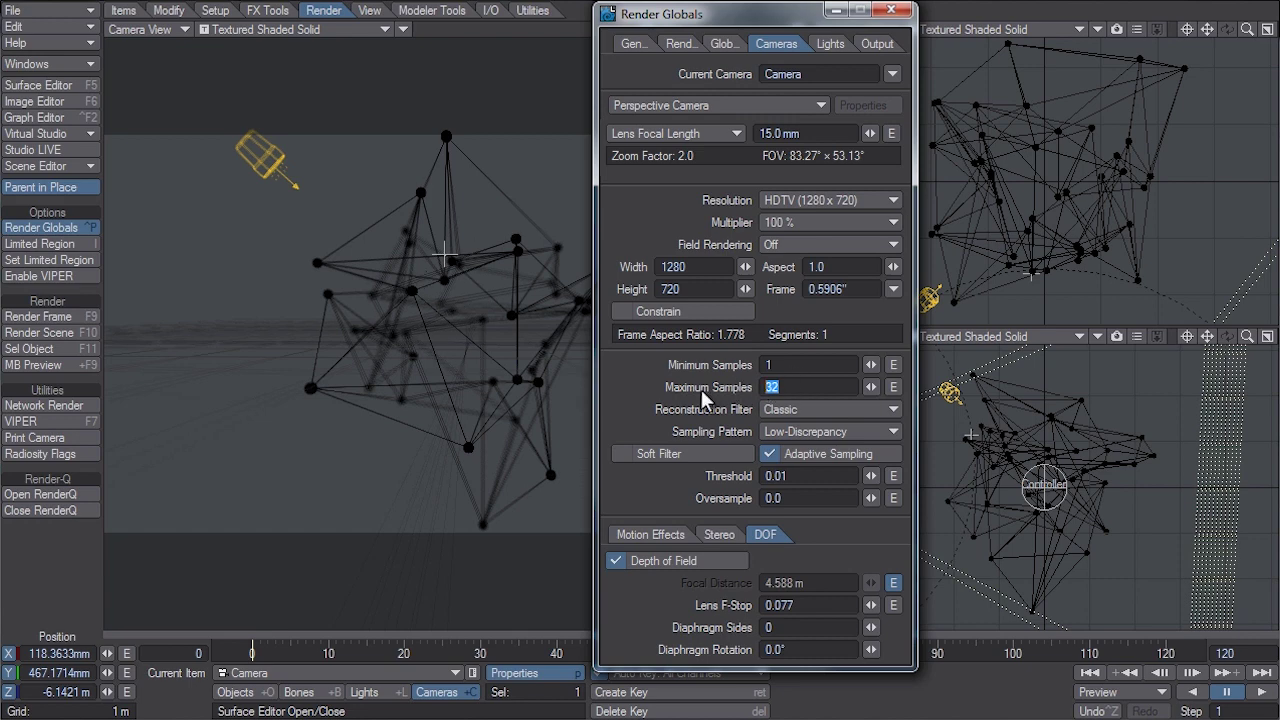
pyautogui.write('128')
pyautogui.click(891, 10)
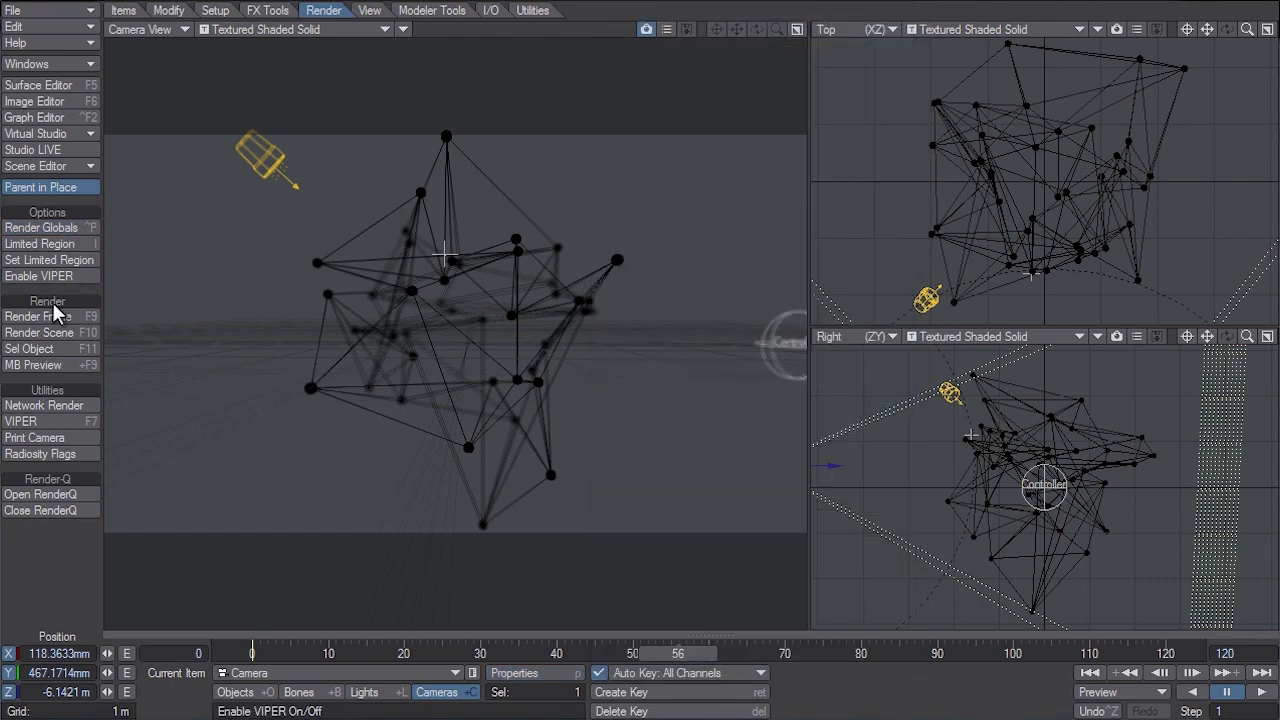
pyautogui.click(49, 316)
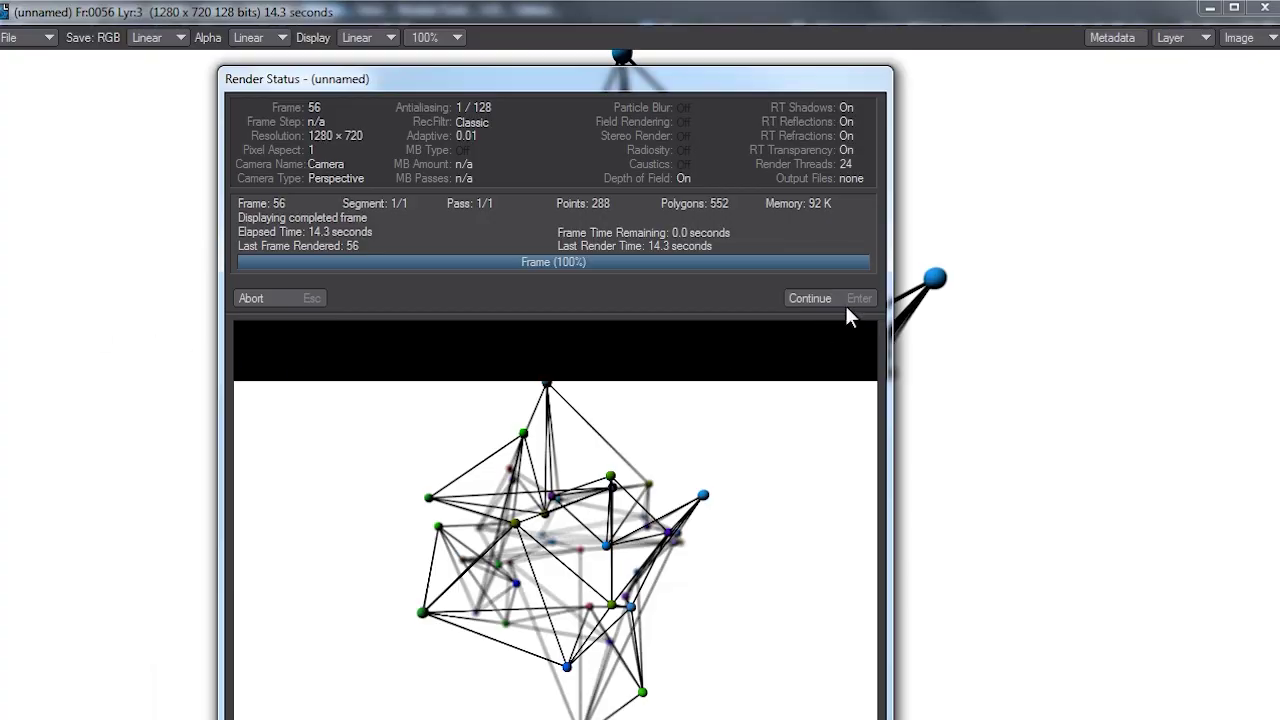
pyautogui.click(845, 301)
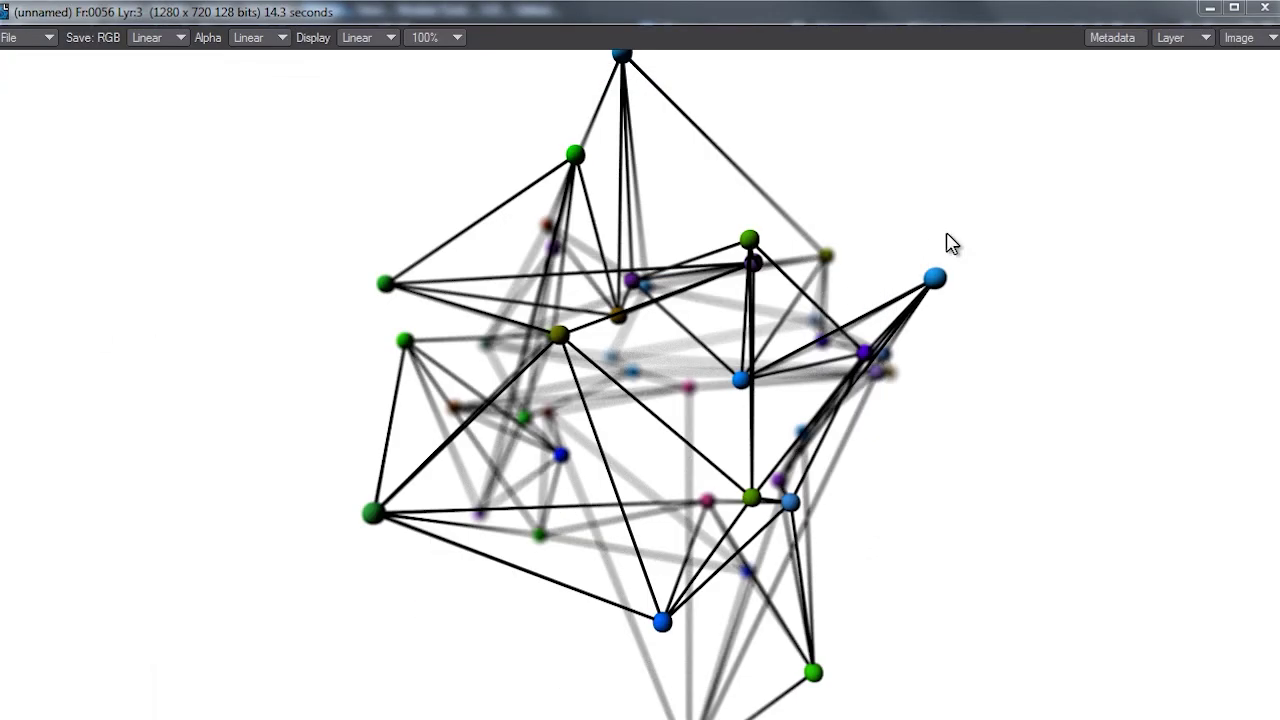